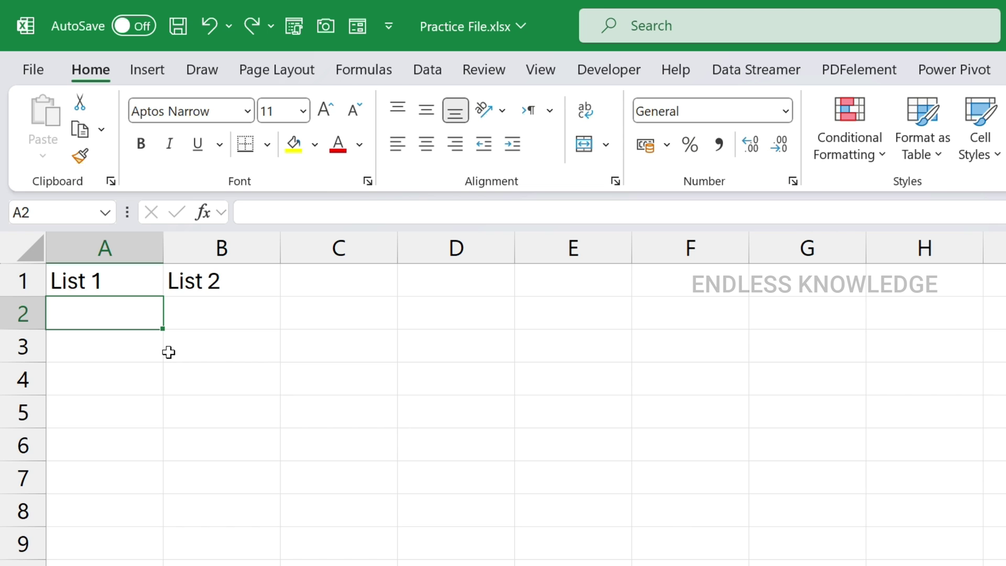
Insert checkboxes in the empty cells below List 1 and List 2, and test the one in B2 by ticking and clearing it.
{"action": "left_click_drag", "start_coordinate": [147, 310], "coordinate": [225, 539]}
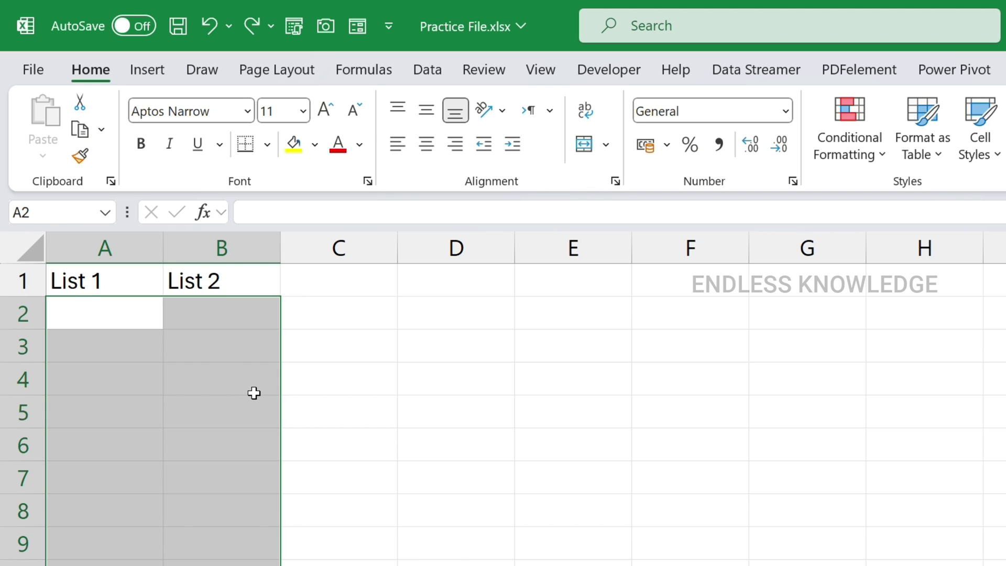
{"action": "left_click", "coordinate": [157, 72]}
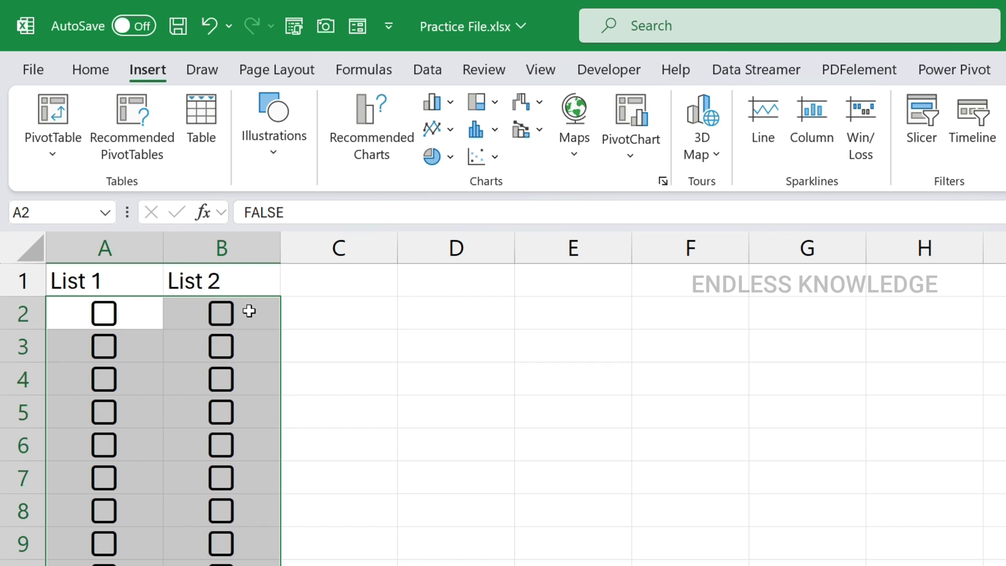
{"action": "left_click", "coordinate": [231, 318]}
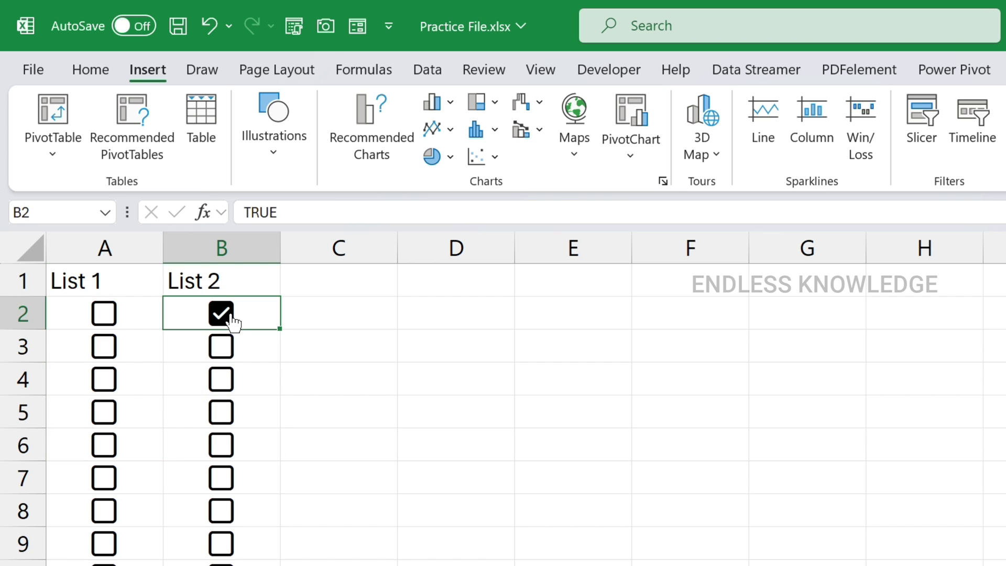
{"action": "left_click", "coordinate": [232, 322]}
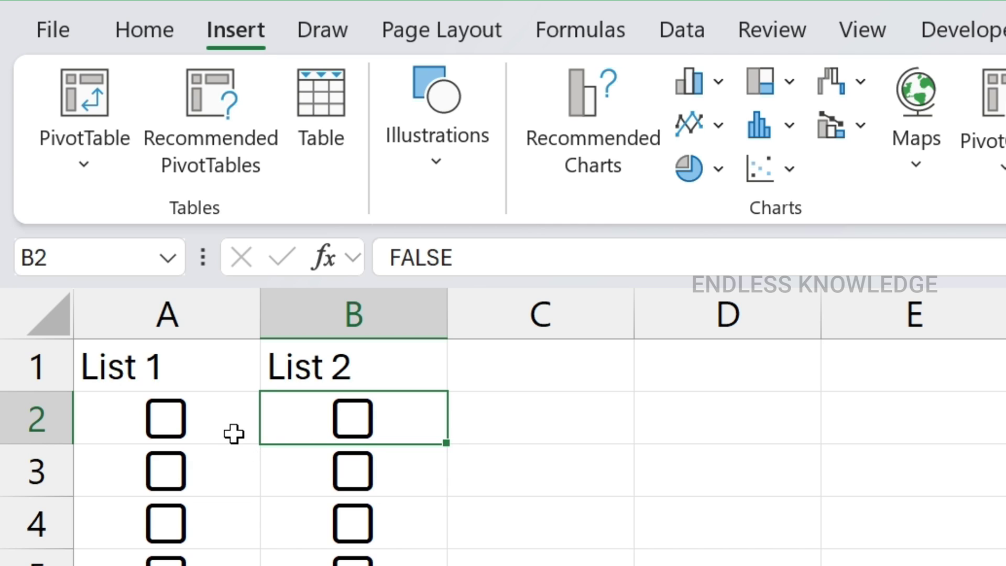
Change the font colour of the checkboxes under both lists to the theme green, and tick those in B2 and A2.
{"action": "left_click_drag", "start_coordinate": [146, 324], "coordinate": [249, 563]}
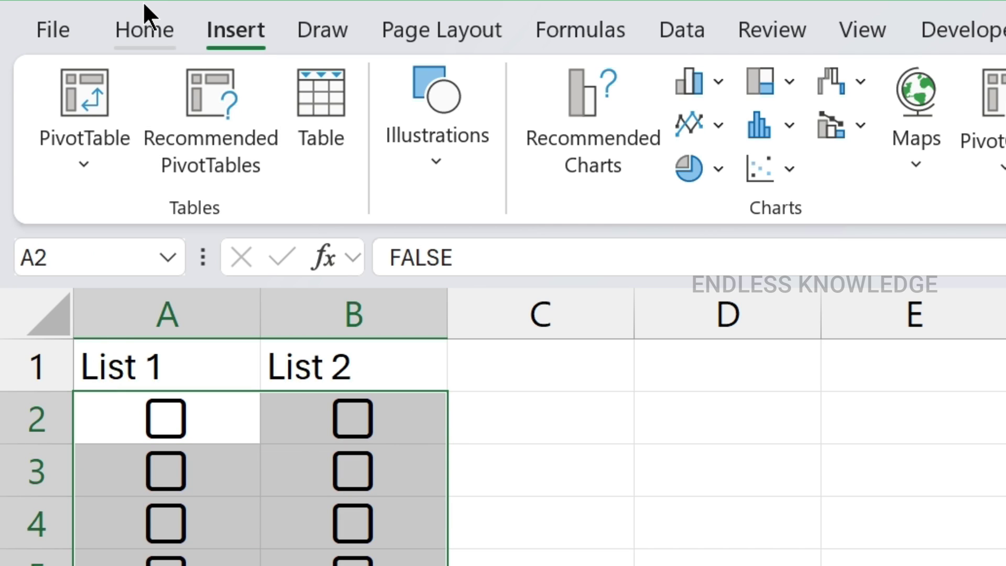
{"action": "left_click", "coordinate": [144, 26]}
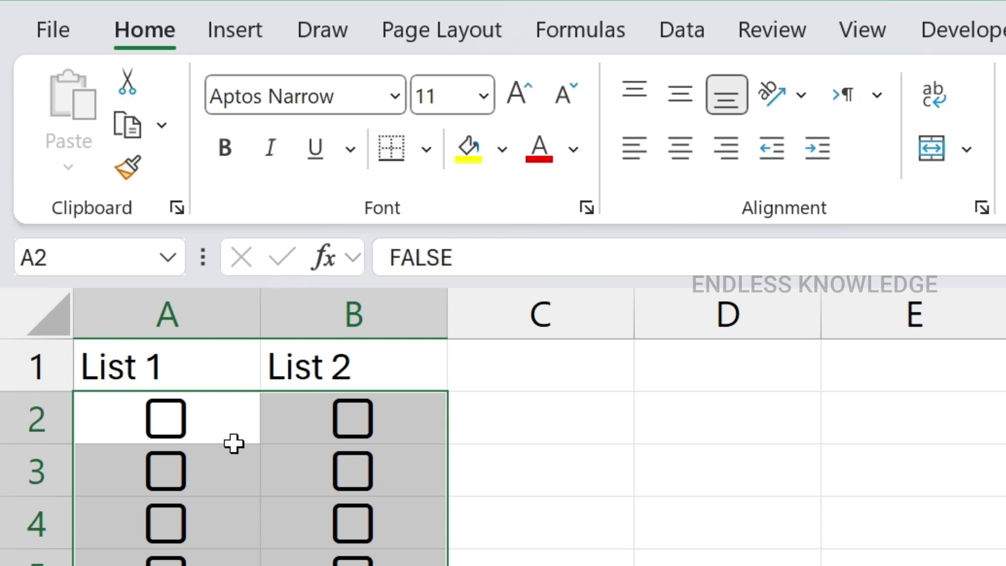
{"action": "left_click", "coordinate": [574, 151]}
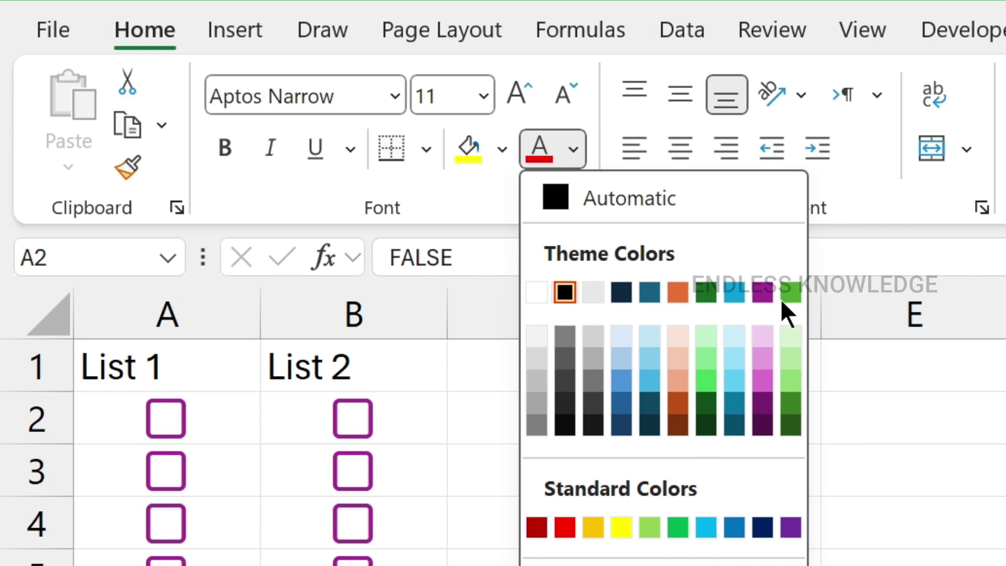
{"action": "left_click", "coordinate": [791, 292]}
{"action": "left_click", "coordinate": [367, 422]}
{"action": "left_click", "coordinate": [168, 418]}
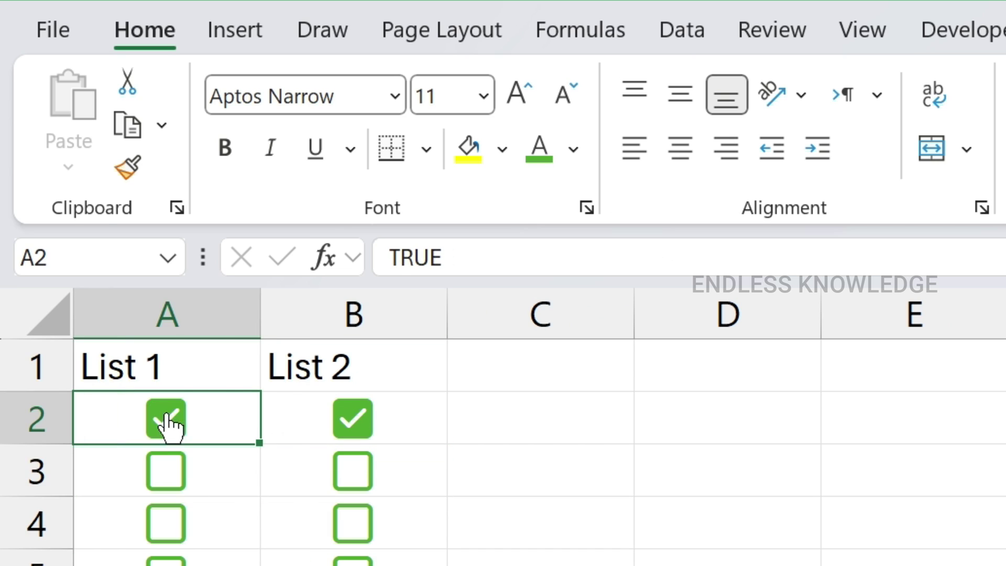
Try left and right alignment on the checkboxes under both lists, finishing with centre alignment.
{"action": "left_click_drag", "start_coordinate": [218, 418], "coordinate": [338, 565]}
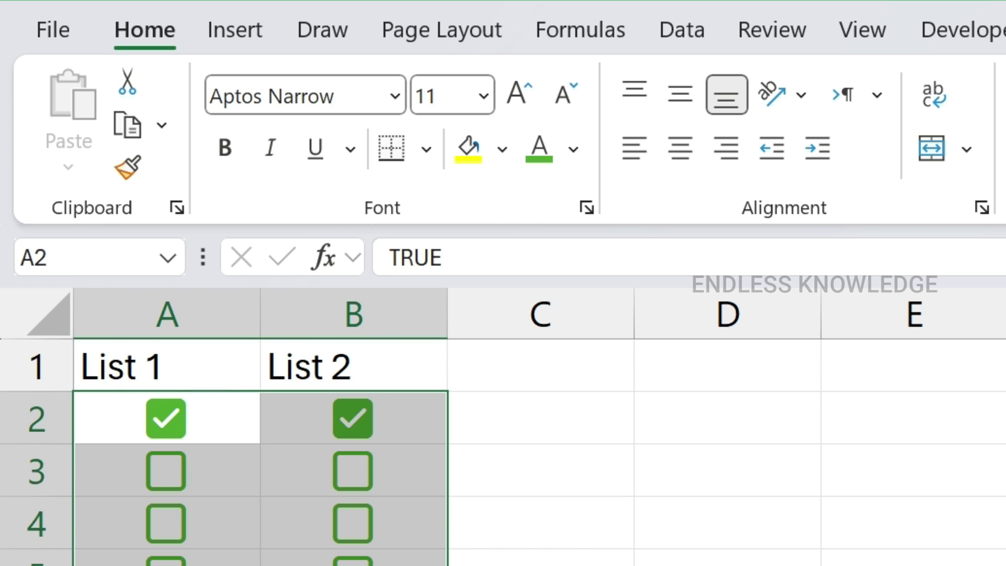
{"action": "left_click", "coordinate": [635, 148]}
{"action": "left_click", "coordinate": [680, 148]}
{"action": "left_click", "coordinate": [727, 148]}
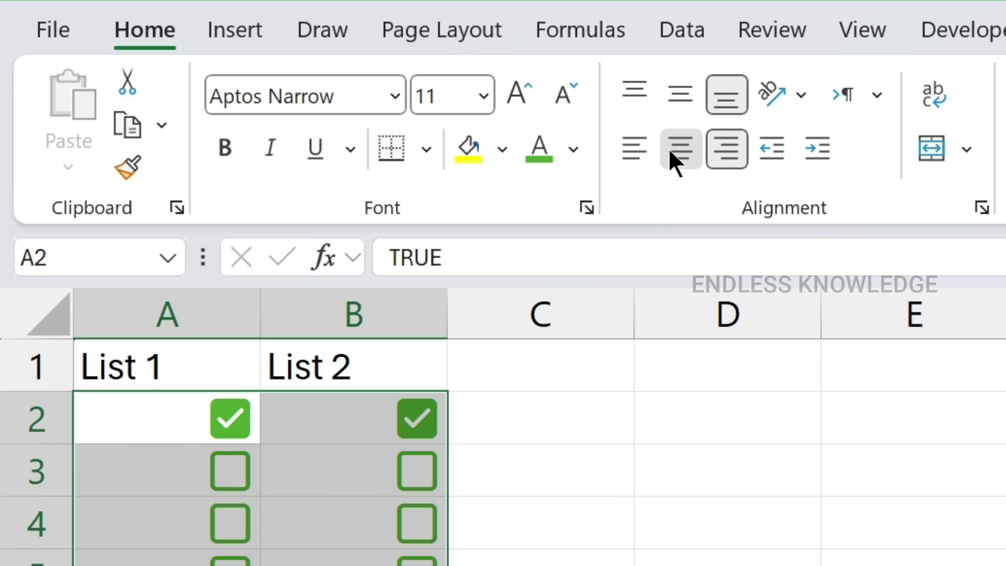
{"action": "left_click", "coordinate": [674, 162]}
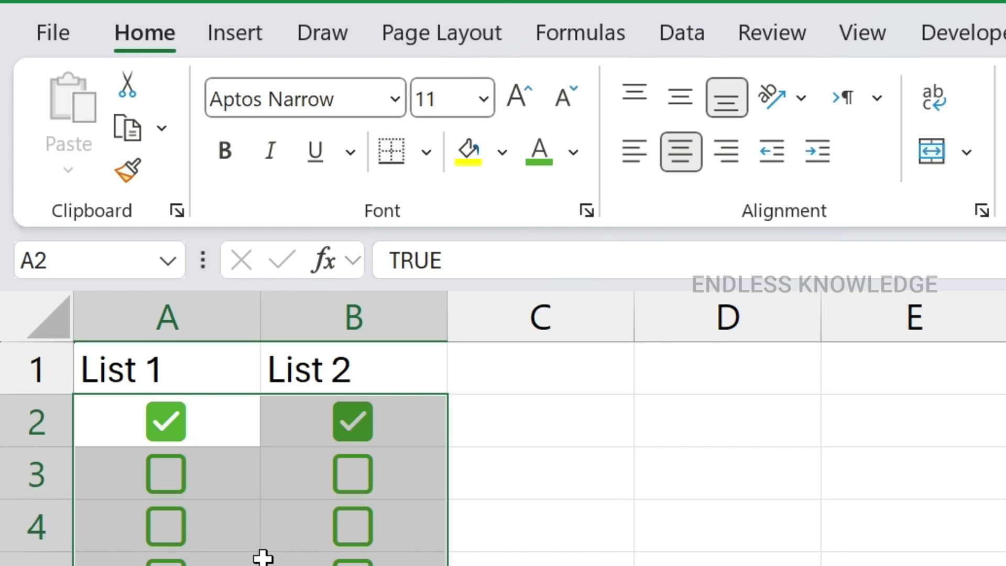
Try font size 72 on the selected checkboxes and set it back to 11.
{"action": "left_click", "coordinate": [483, 98]}
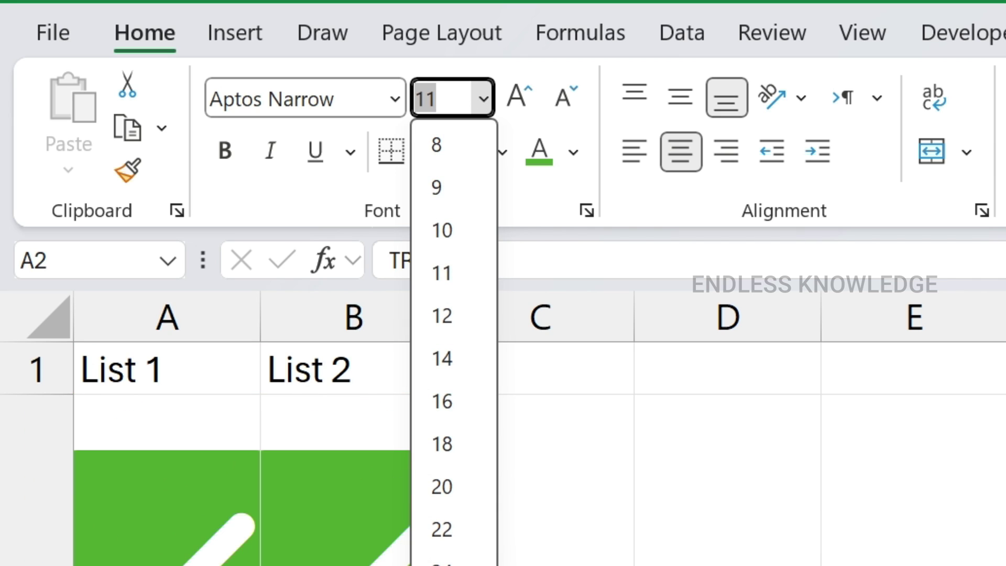
{"action": "left_click", "coordinate": [441, 563]}
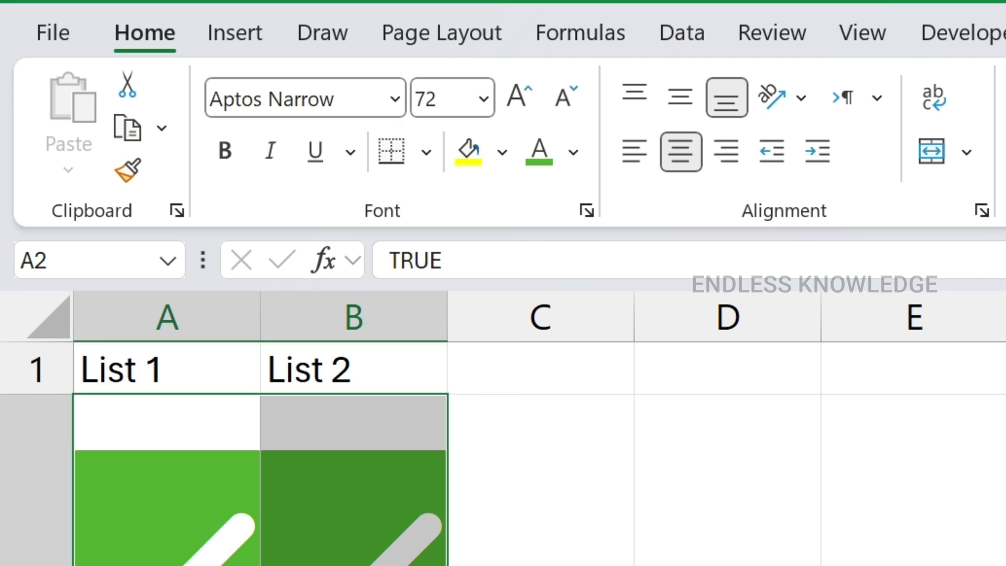
{"action": "left_click", "coordinate": [480, 88]}
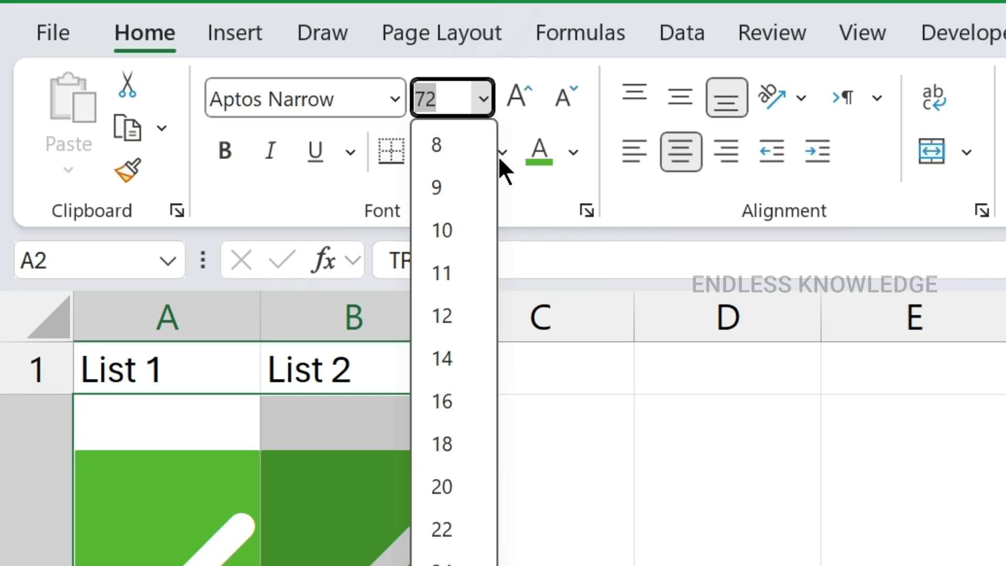
{"action": "left_click", "coordinate": [455, 274]}
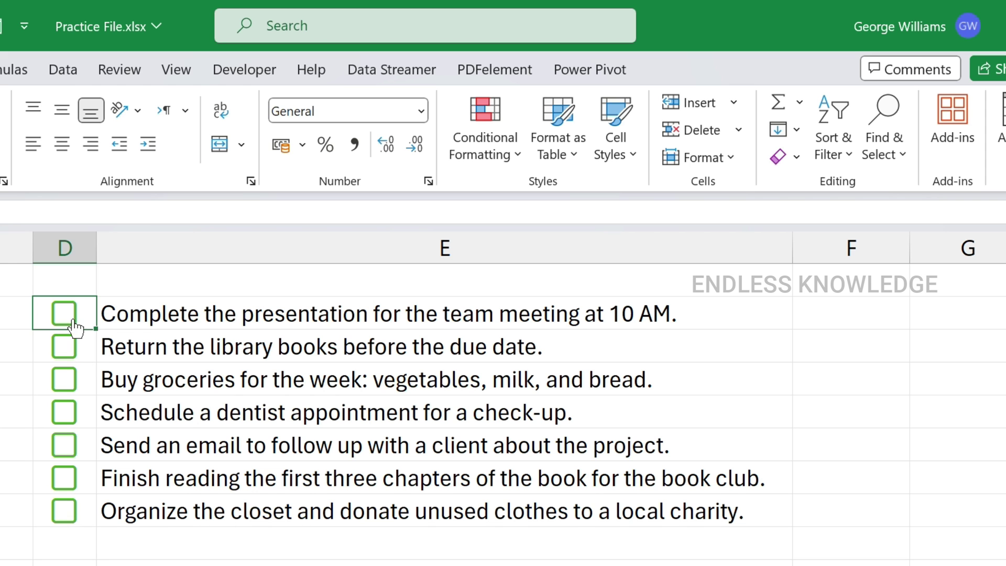
Tick the checkboxes of the first three to-do tasks and clear them again.
{"action": "left_click", "coordinate": [67, 319]}
{"action": "left_click", "coordinate": [69, 348]}
{"action": "left_click", "coordinate": [71, 387]}
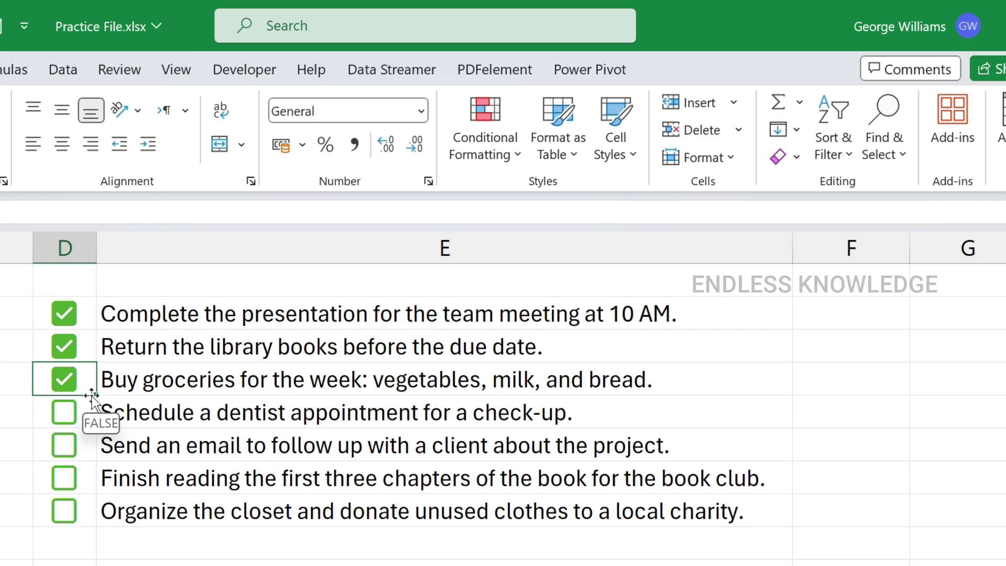
{"action": "left_click", "coordinate": [65, 380]}
{"action": "left_click", "coordinate": [64, 347]}
{"action": "left_click", "coordinate": [67, 318]}
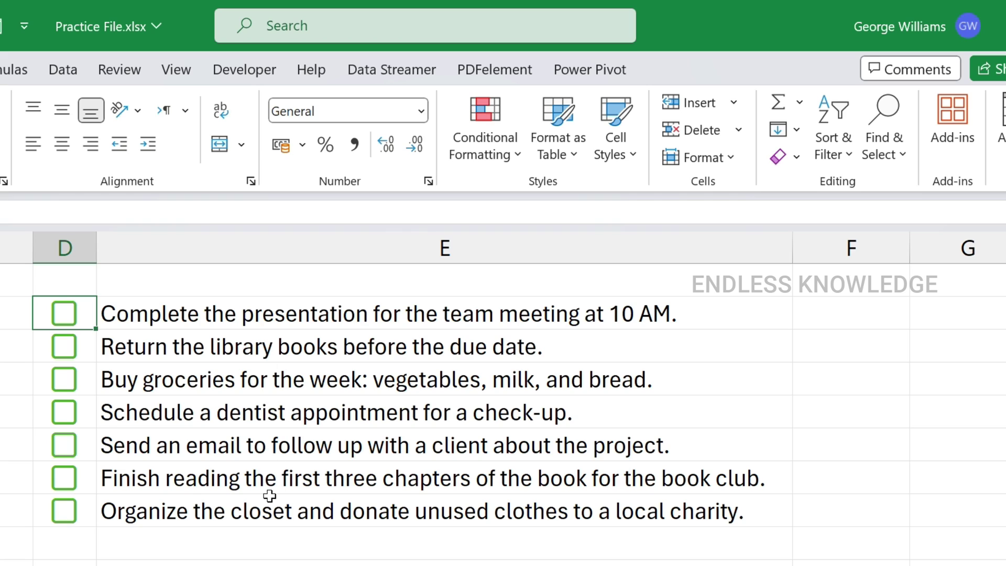
{"action": "left_click", "coordinate": [64, 317]}
Create a formula-based conditional formatting rule for the task texts in E2:E8 using the formula =$D2.
{"action": "left_click", "coordinate": [255, 317]}
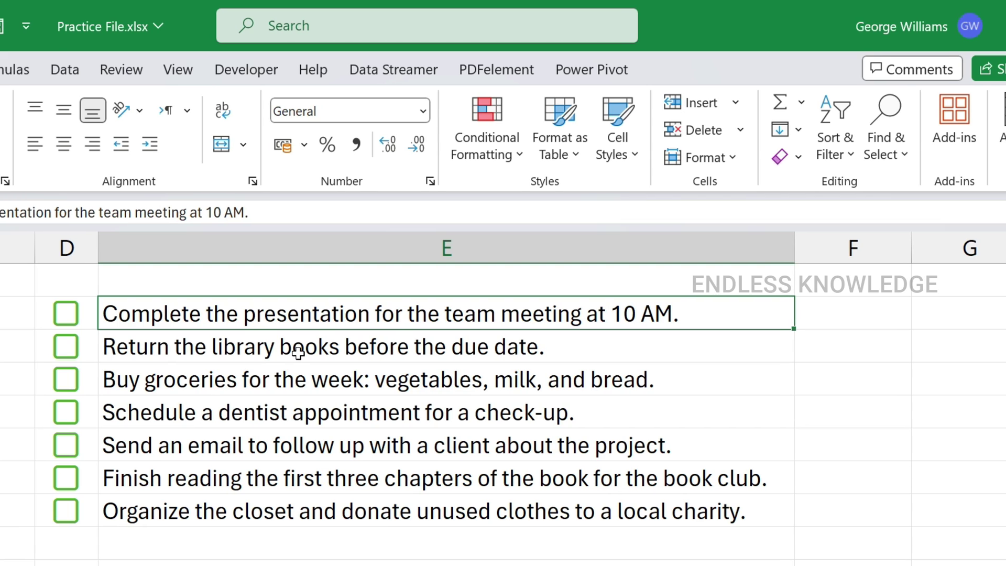
{"action": "left_click_drag", "start_coordinate": [330, 317], "coordinate": [330, 509]}
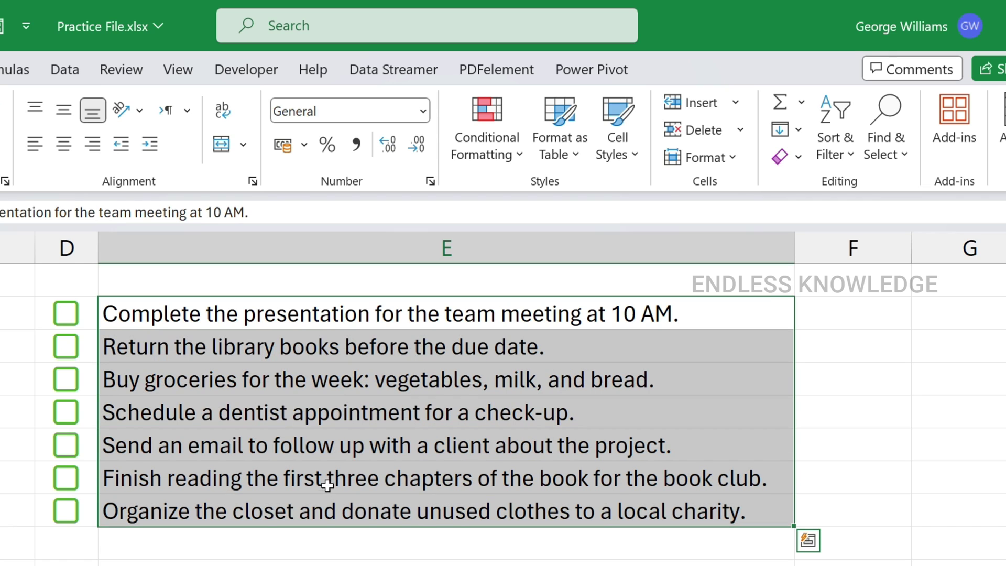
{"action": "left_click", "coordinate": [479, 166]}
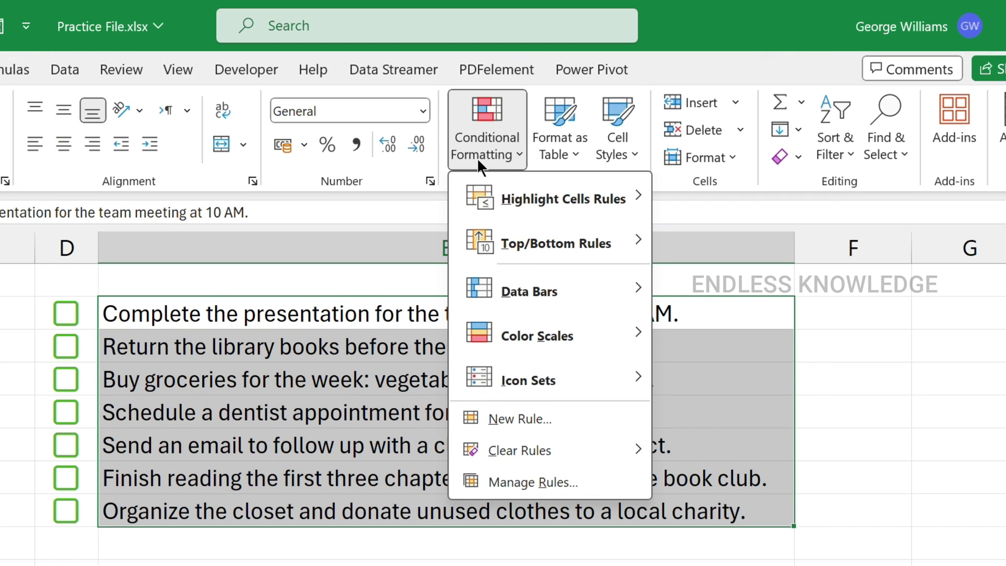
{"action": "left_click", "coordinate": [516, 419]}
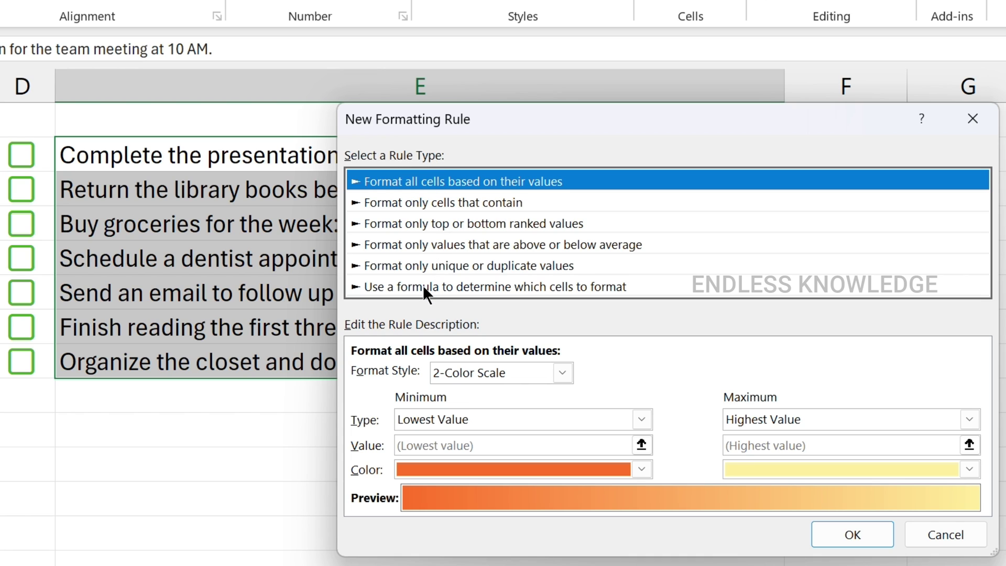
{"action": "left_click", "coordinate": [423, 291]}
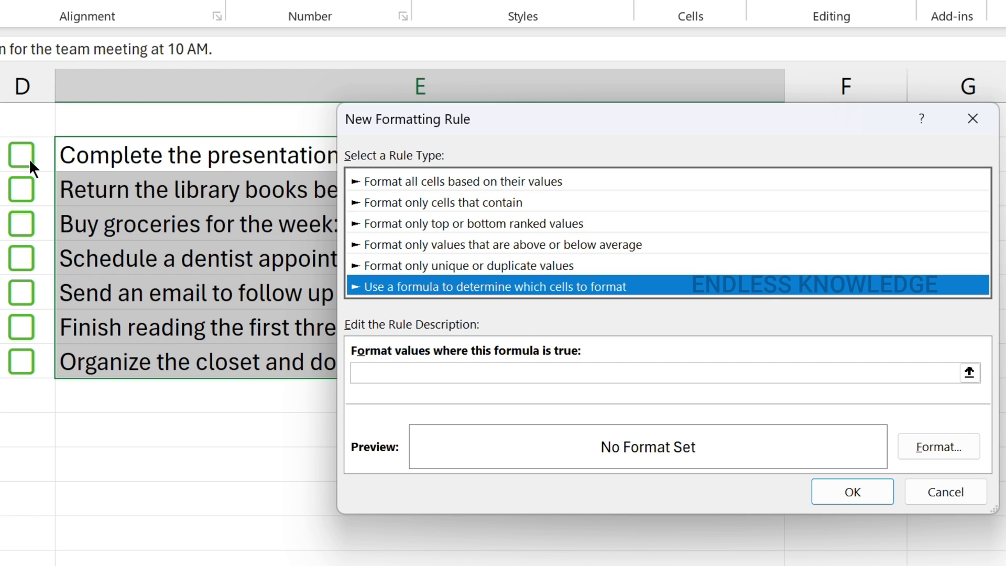
{"action": "left_click", "coordinate": [382, 373]}
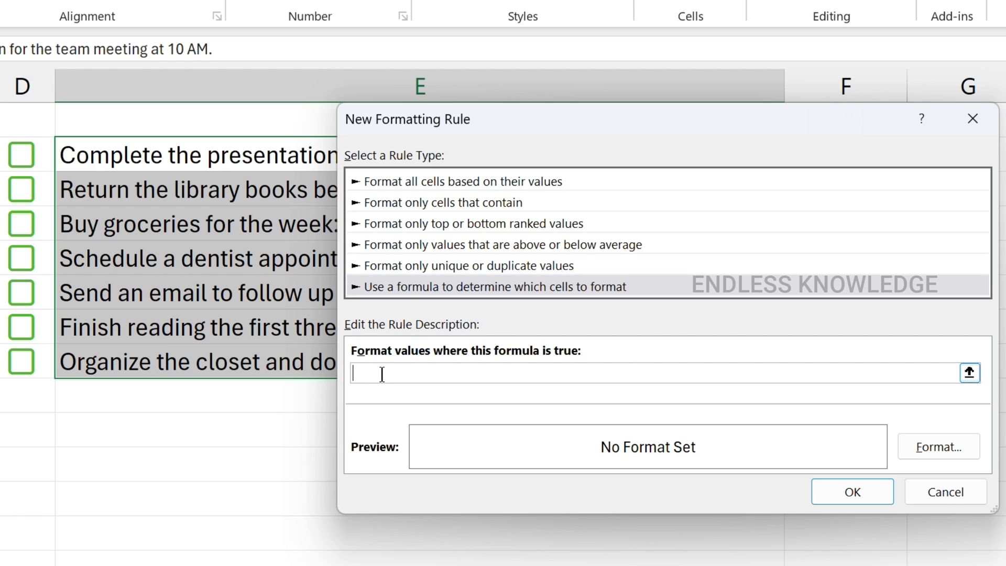
{"action": "type", "text": "="}
{"action": "left_click", "coordinate": [25, 166]}
{"action": "key", "text": "F4"}
{"action": "key", "text": "F4"}
Give the formatting rule a light green background fill and apply it to the tasks.
{"action": "left_click", "coordinate": [939, 446]}
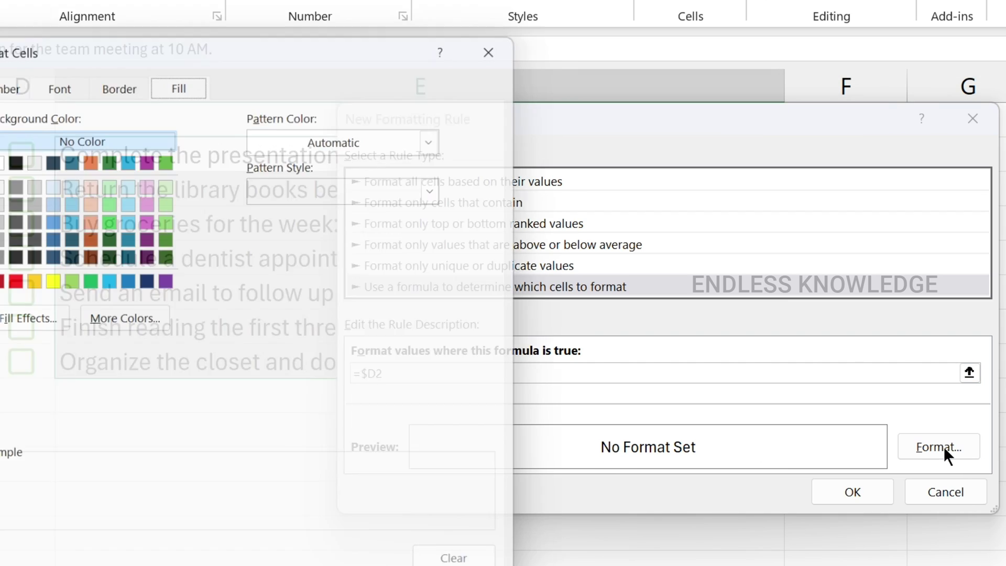
{"action": "left_click", "coordinate": [165, 181]}
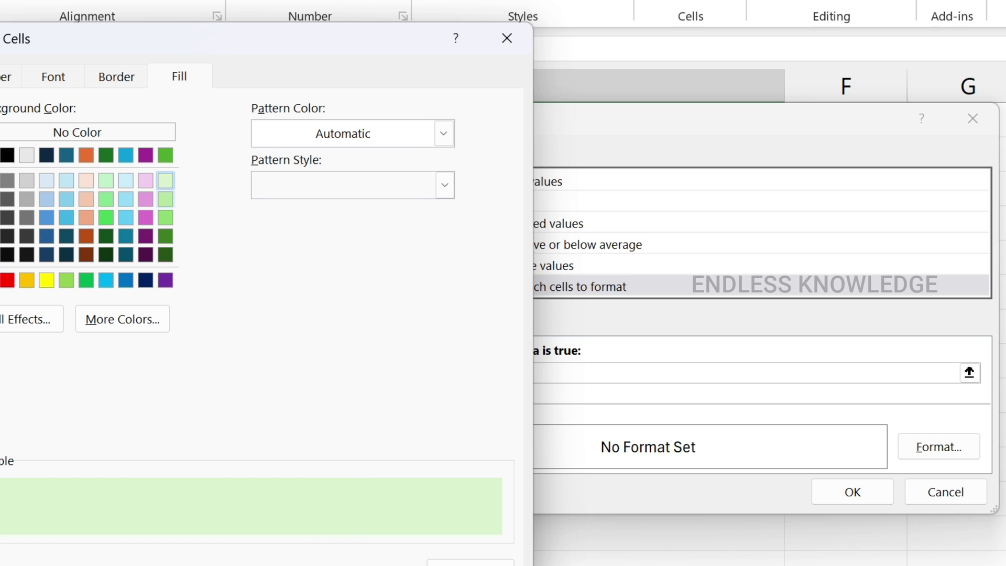
{"action": "left_click", "coordinate": [166, 199]}
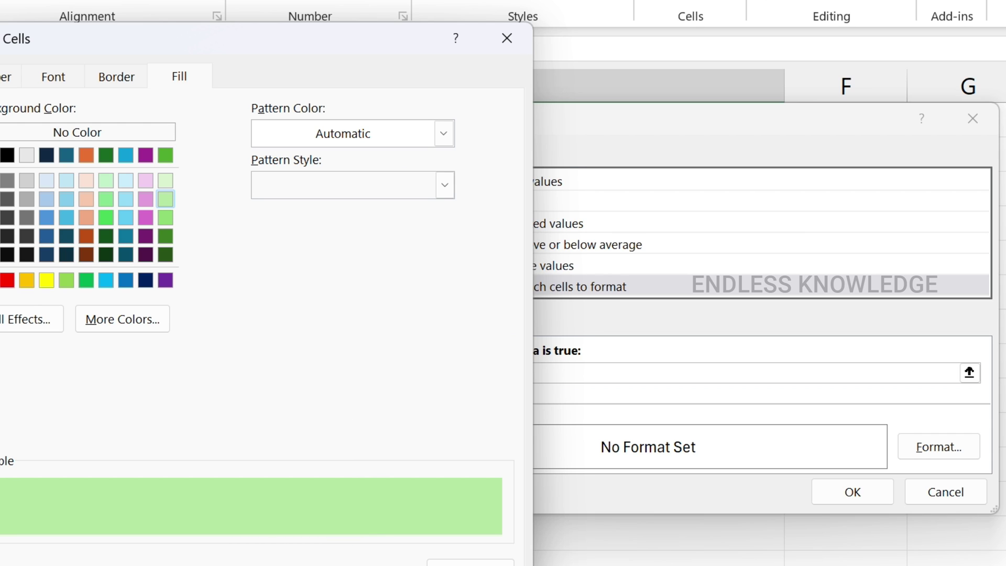
{"action": "key", "text": "Return"}
{"action": "left_click", "coordinate": [856, 488]}
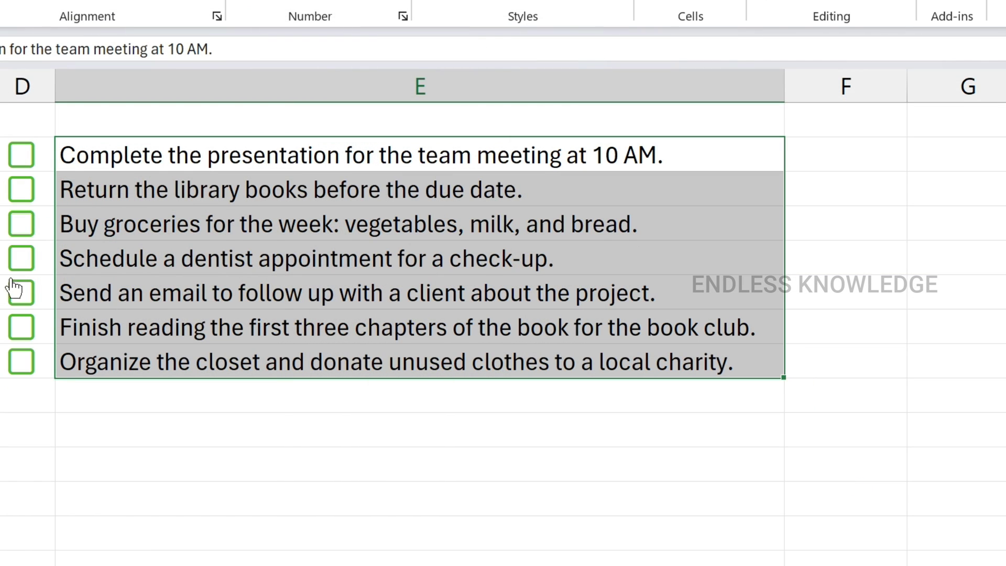
Test the conditional formatting by ticking the checkboxes of the first five tasks.
{"action": "left_click", "coordinate": [28, 160]}
{"action": "left_click", "coordinate": [21, 190]}
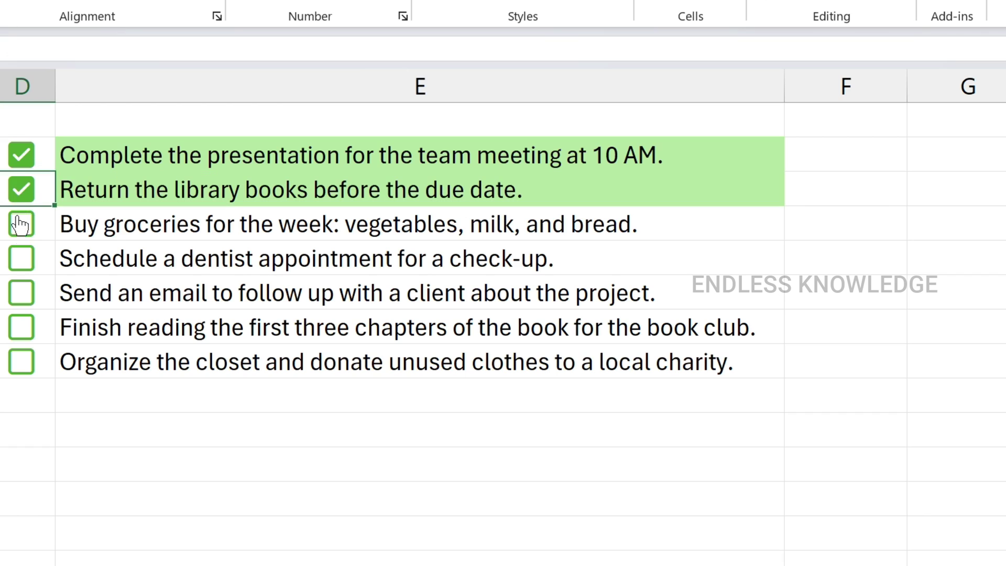
{"action": "left_click", "coordinate": [21, 224]}
{"action": "left_click", "coordinate": [21, 258]}
{"action": "left_click", "coordinate": [21, 294]}
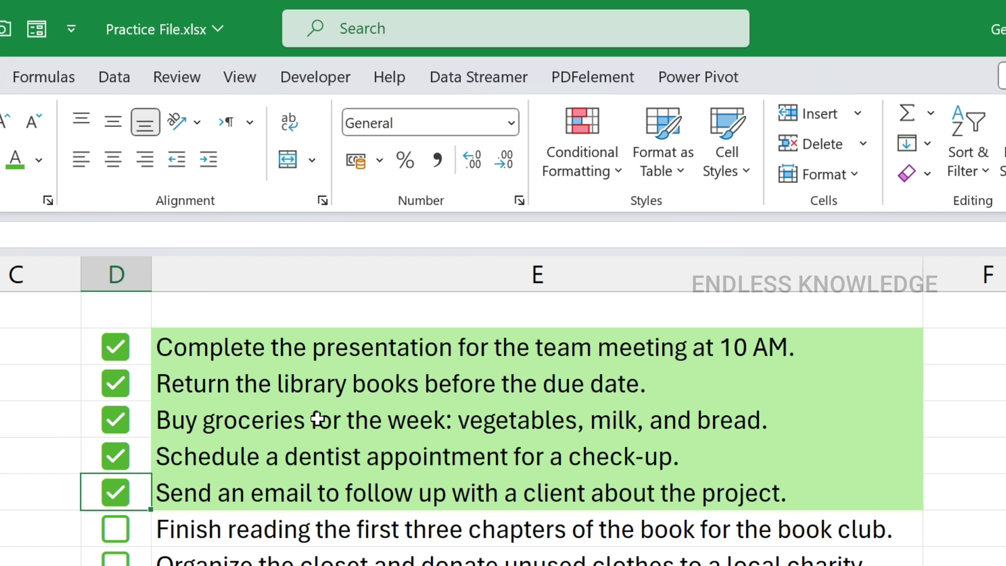
{"action": "left_click", "coordinate": [298, 78]}
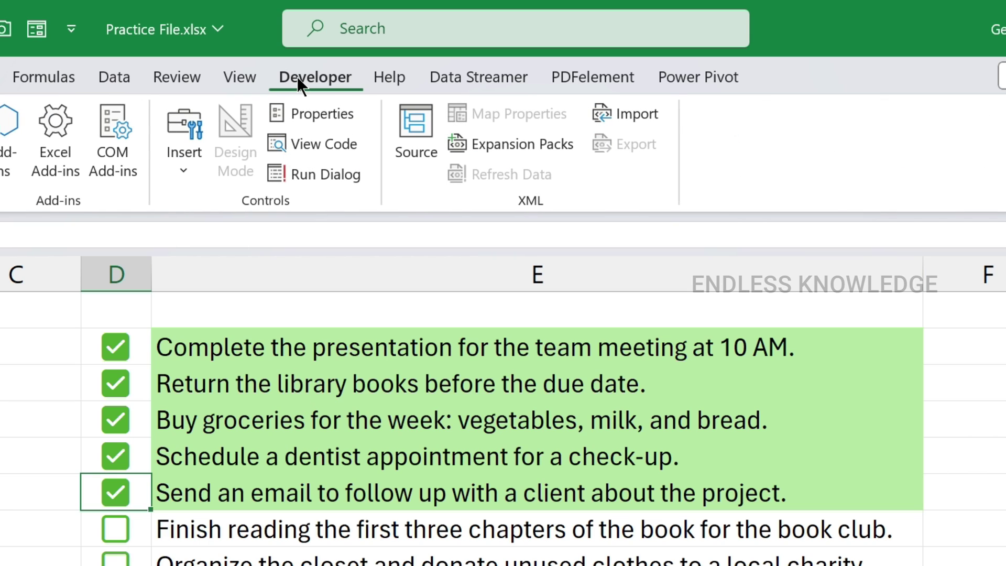
{"action": "left_click", "coordinate": [176, 156]}
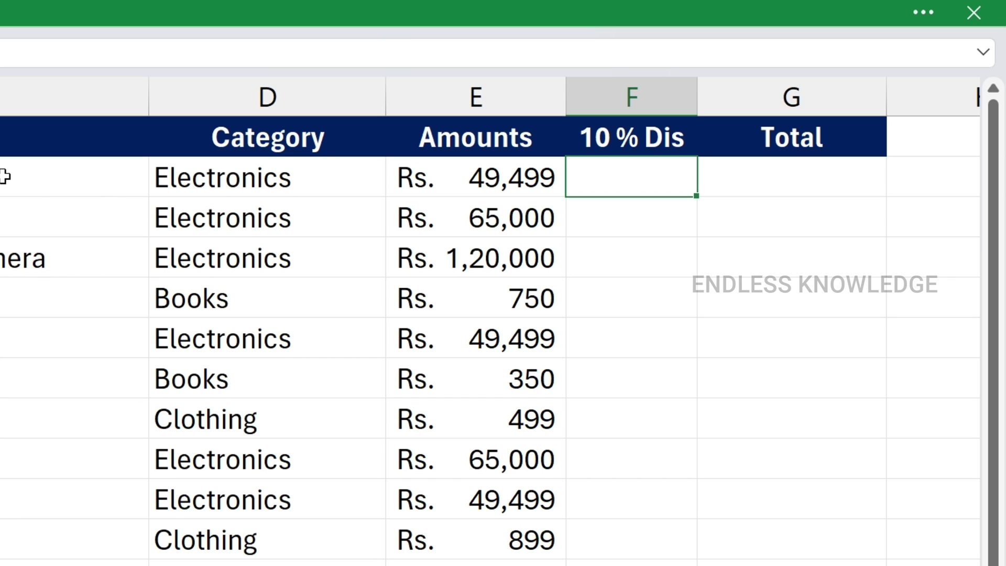
Insert checkboxes in the data rows of the 10 % Dis column, starting at F2.
{"action": "left_click", "coordinate": [480, 175]}
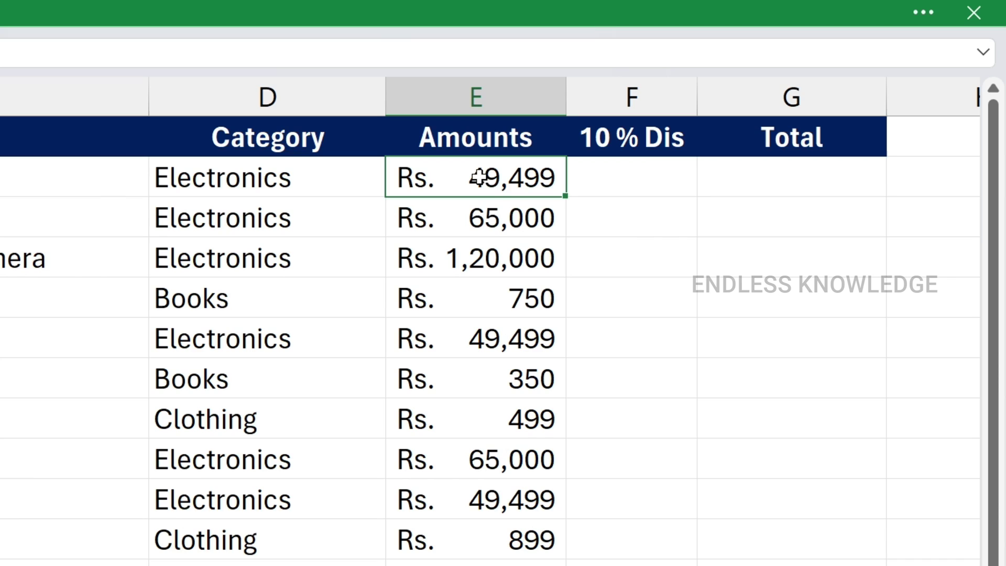
{"action": "left_click", "coordinate": [651, 185]}
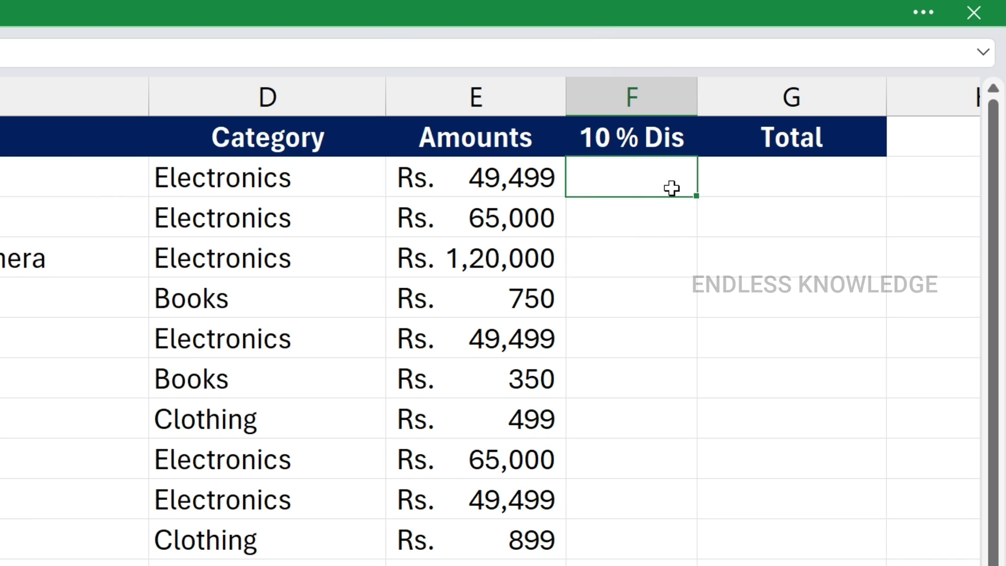
{"action": "left_click_drag", "start_coordinate": [645, 182], "coordinate": [650, 563]}
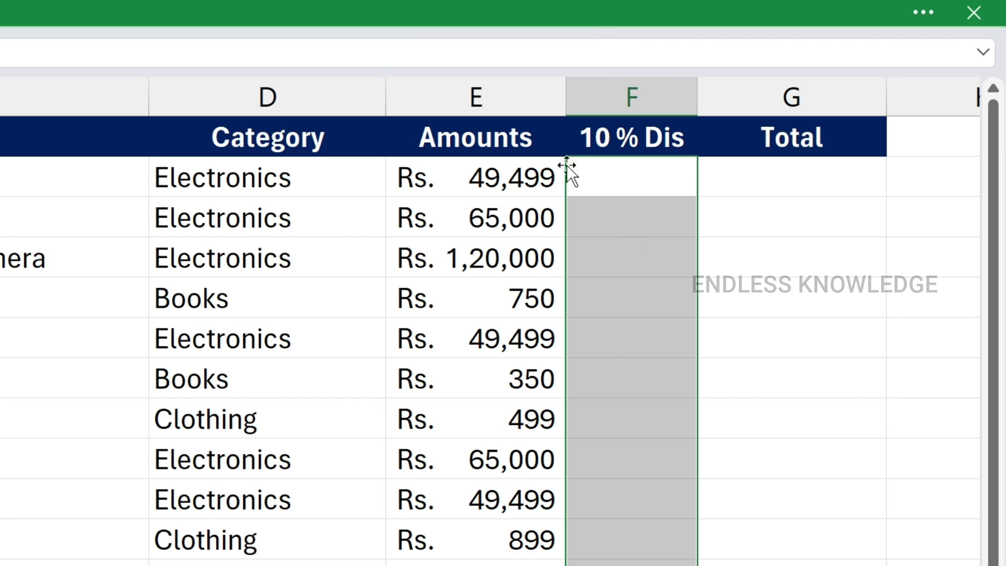
{"action": "left_click", "coordinate": [107, 12]}
{"action": "left_click", "coordinate": [2, 85]}
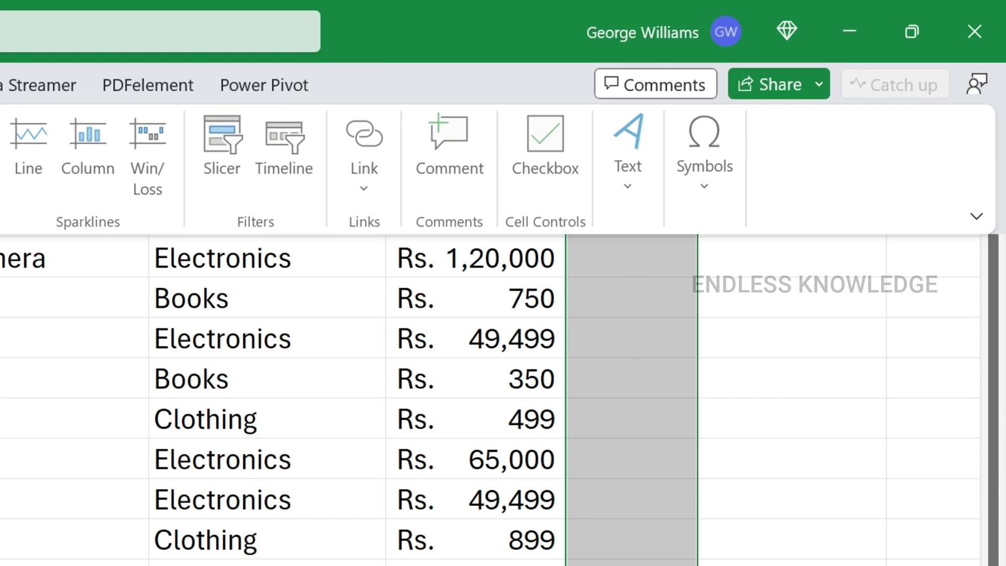
{"action": "left_click", "coordinate": [568, 136]}
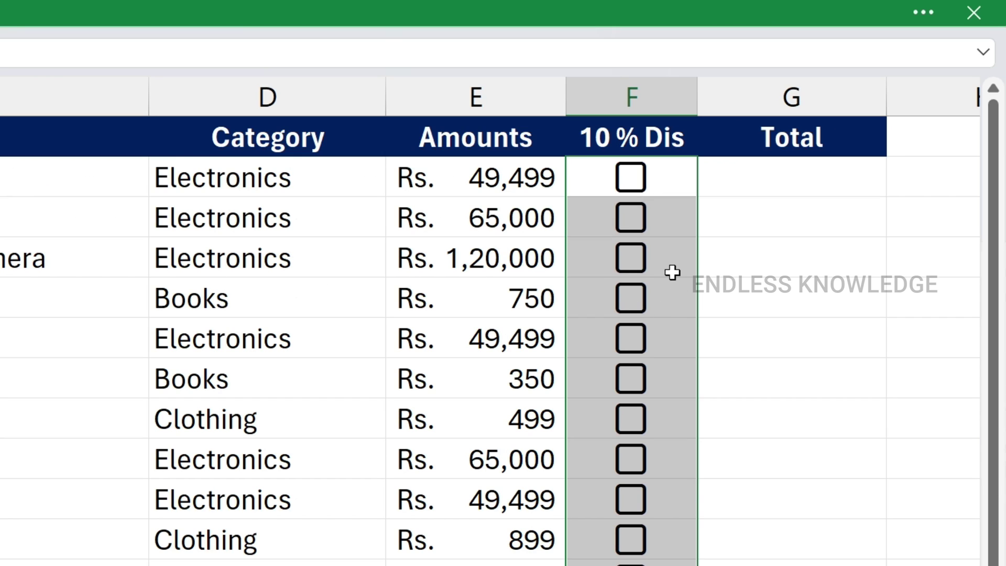
Tick the 10 % discount checkbox for the first data row in F2.
{"action": "left_click", "coordinate": [670, 179]}
{"action": "left_click", "coordinate": [670, 179]}
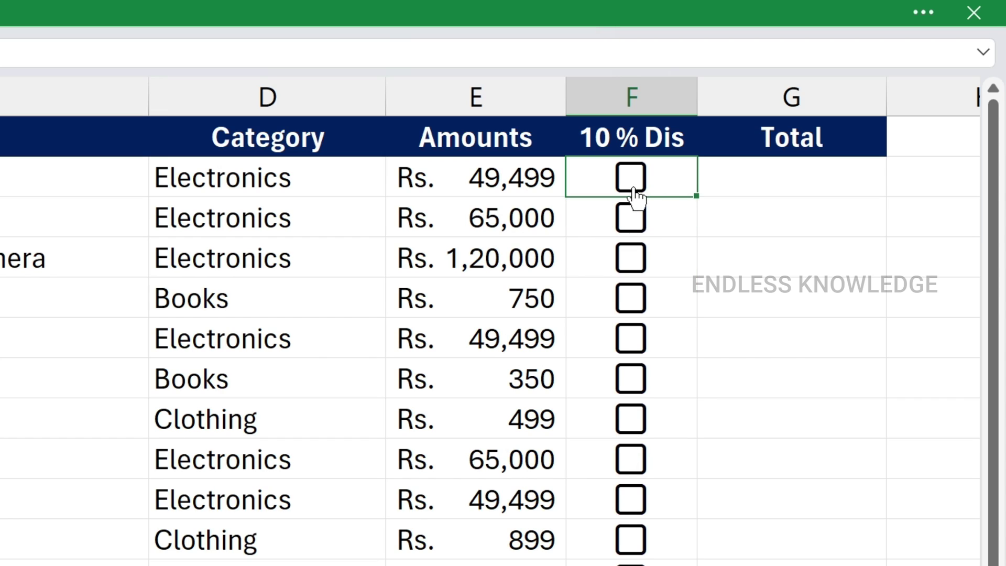
{"action": "left_click", "coordinate": [633, 181]}
{"action": "left_click", "coordinate": [779, 181]}
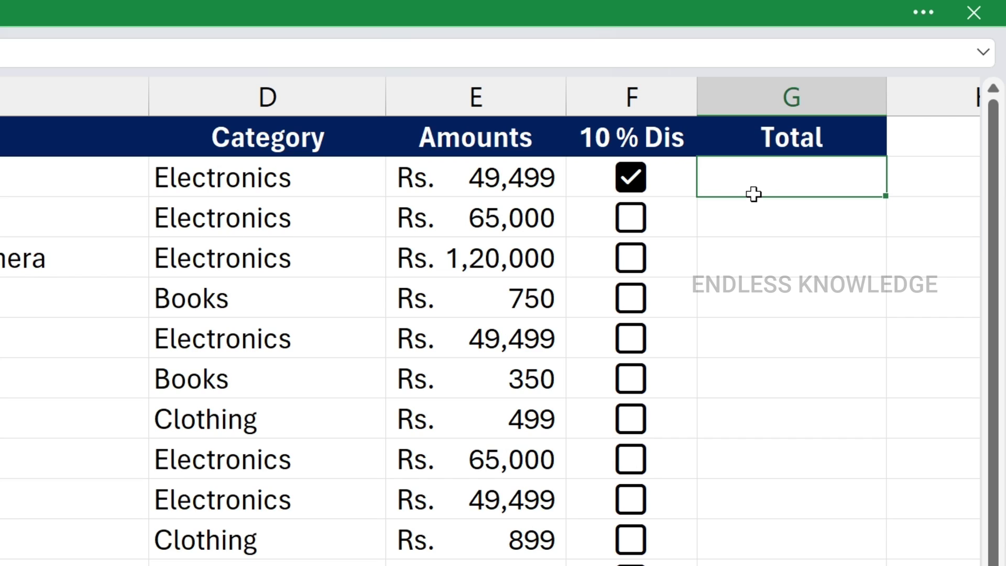
{"action": "left_click", "coordinate": [528, 191]}
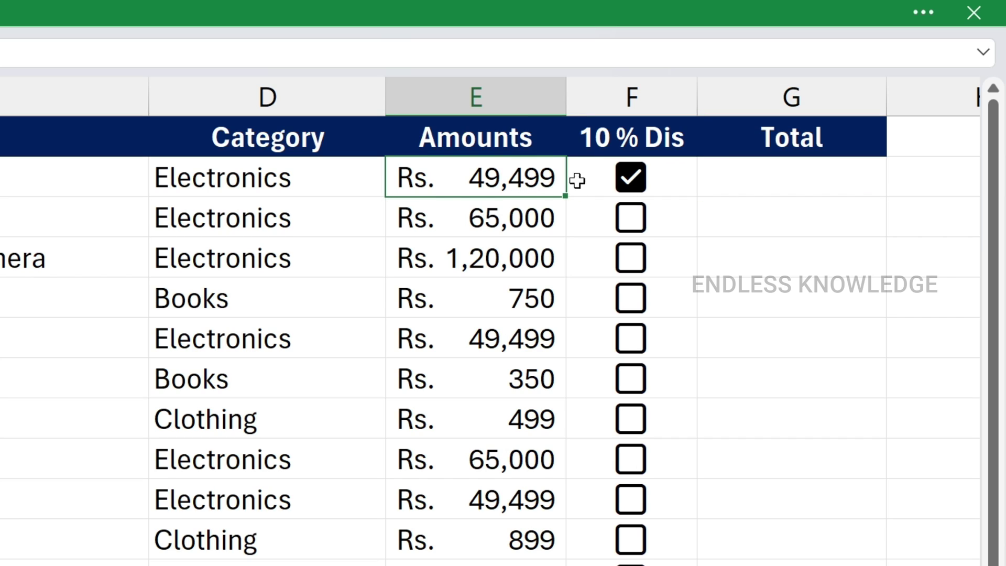
Enter the formula =IF(F2,E2*10%,E2) in the first data row of the Total column.
{"action": "left_click", "coordinate": [792, 181]}
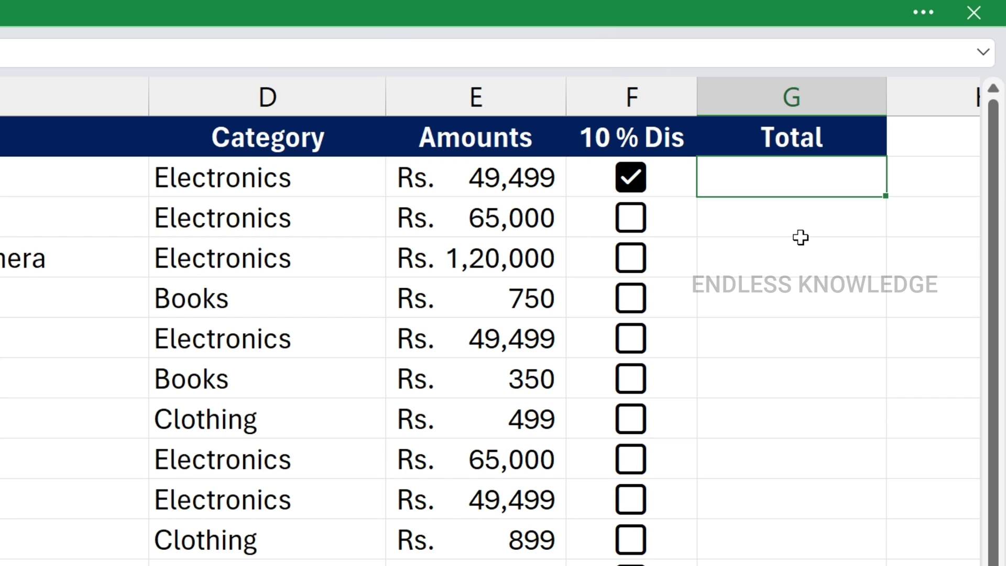
{"action": "scroll", "coordinate": [800, 238], "scroll_direction": "right", "scroll_amount": 3}
{"action": "type", "text": "="}
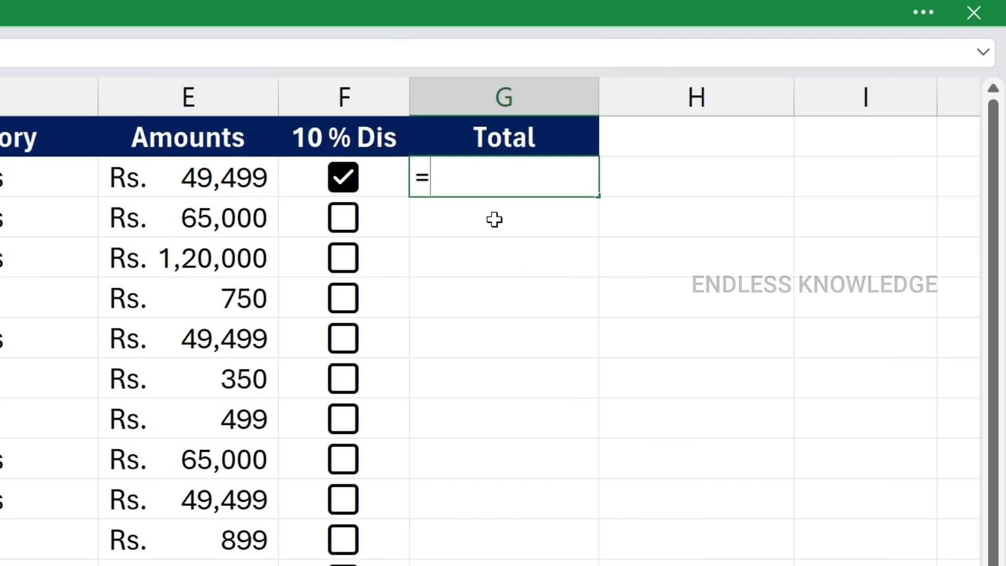
{"action": "type", "text": "if"}
{"action": "key", "text": "Tab"}
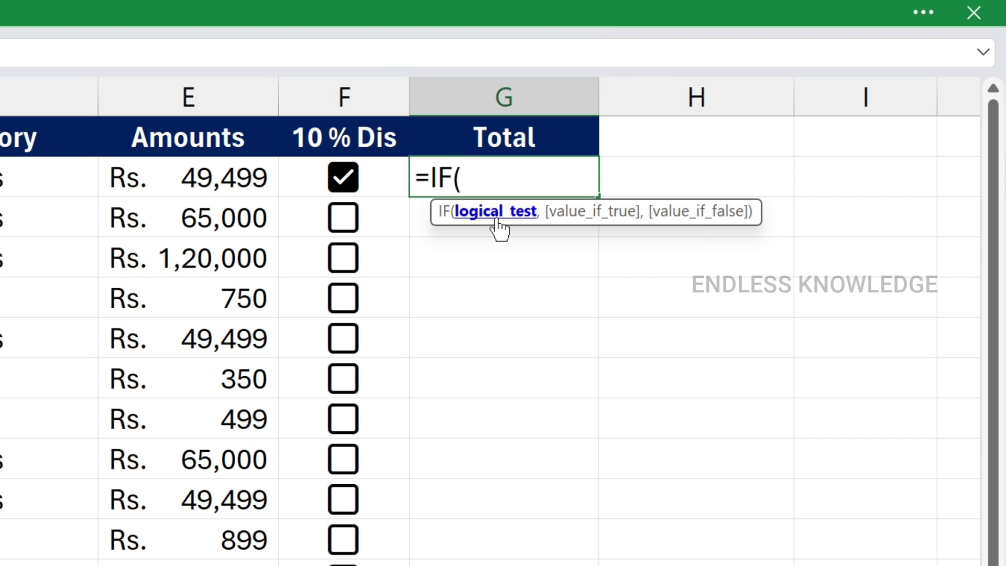
{"action": "left_click", "coordinate": [353, 174]}
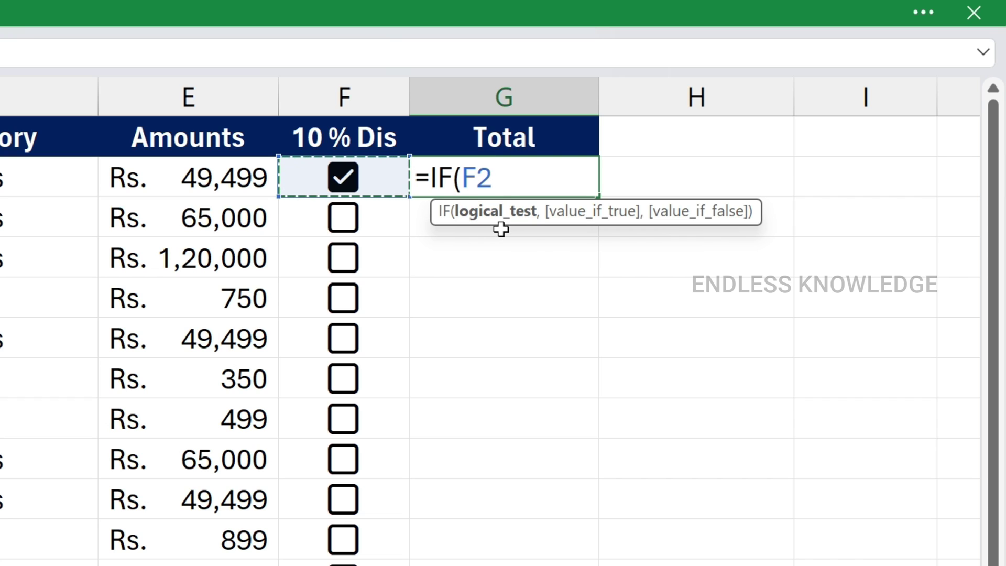
{"action": "type", "text": ","}
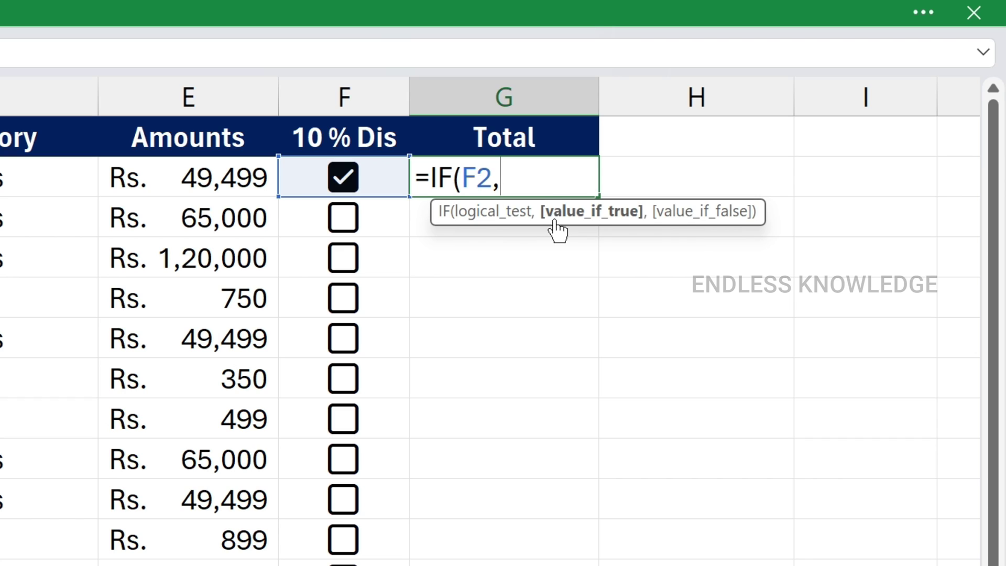
{"action": "left_click", "coordinate": [238, 169]}
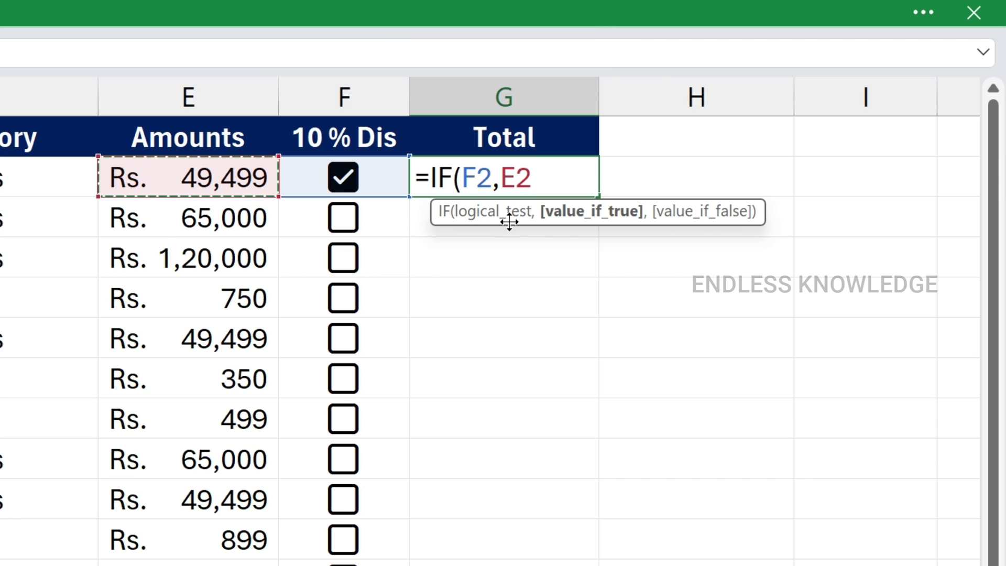
{"action": "type", "text": "*10"}
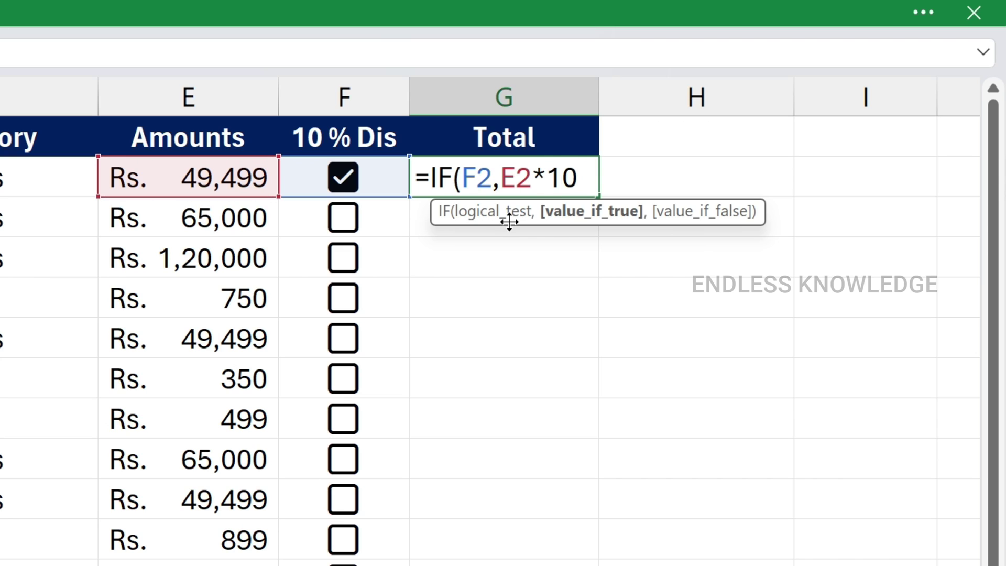
{"action": "type", "text": "%,"}
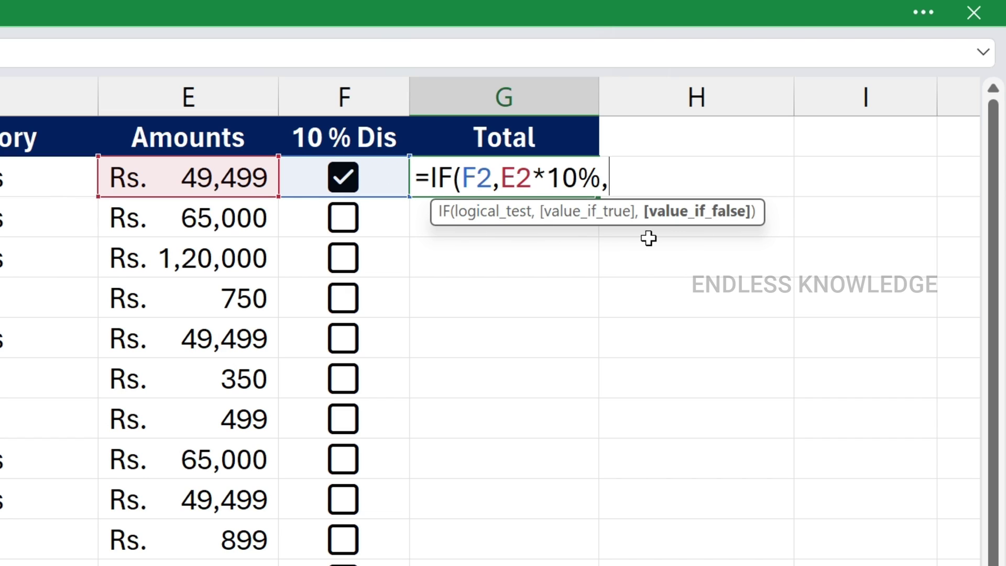
{"action": "left_click", "coordinate": [234, 180]}
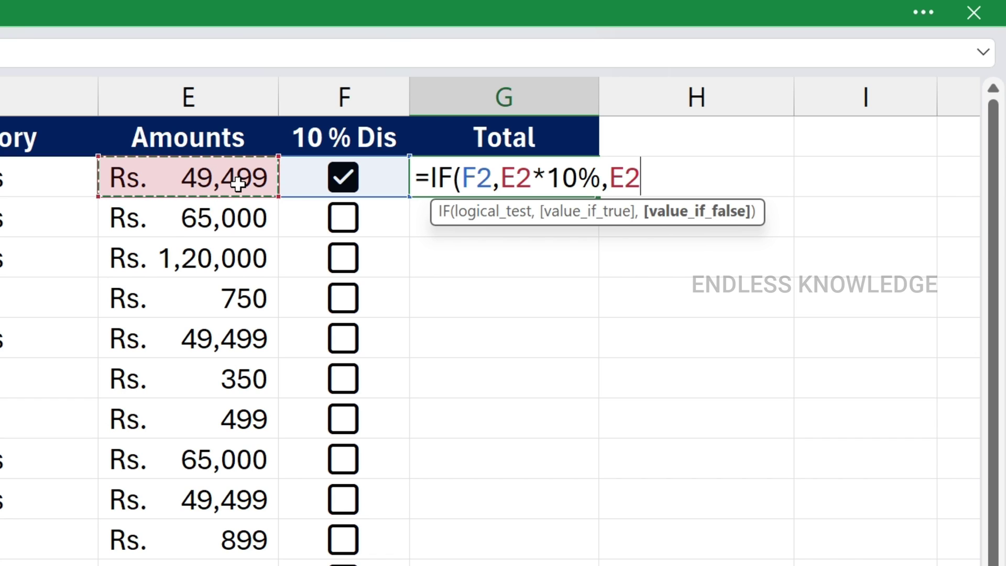
{"action": "type", "text": ")"}
{"action": "key", "text": "Return"}
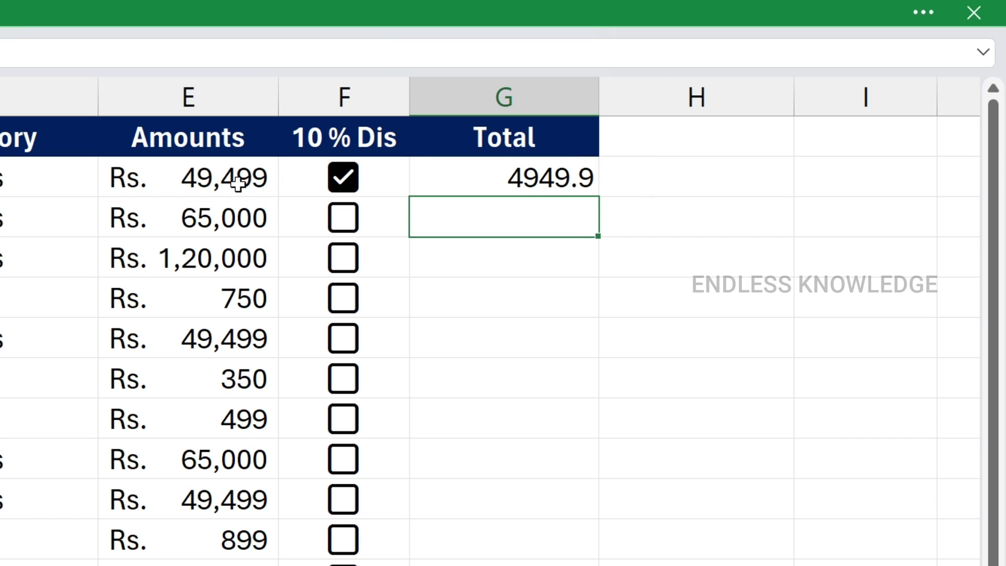
Correct the first row's Total formula to subtract the discount from the amount: =IF(F2,E2-E2*10%,E2).
{"action": "left_click", "coordinate": [469, 179]}
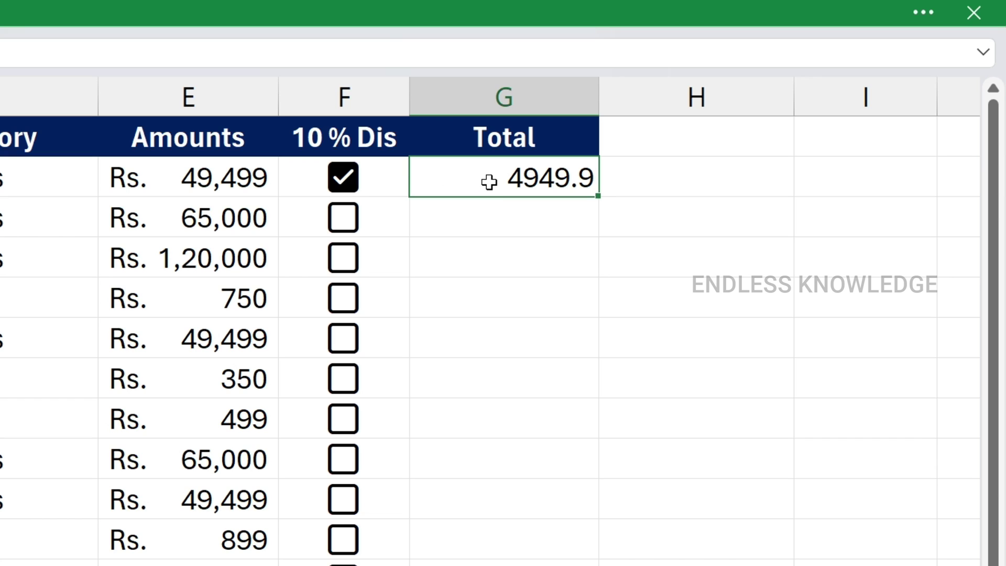
{"action": "left_click", "coordinate": [358, 190]}
{"action": "left_click", "coordinate": [356, 191]}
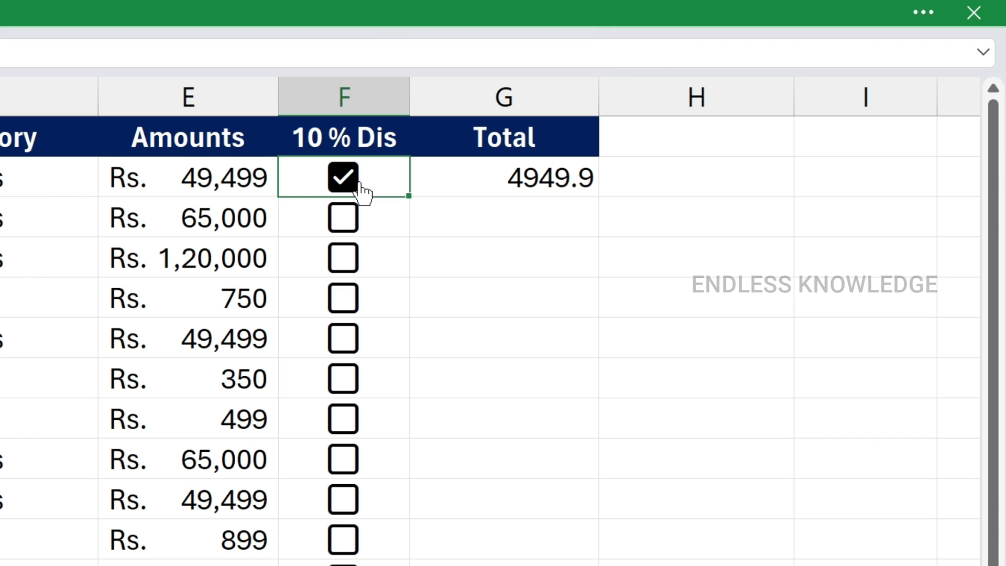
{"action": "double_click", "coordinate": [500, 180]}
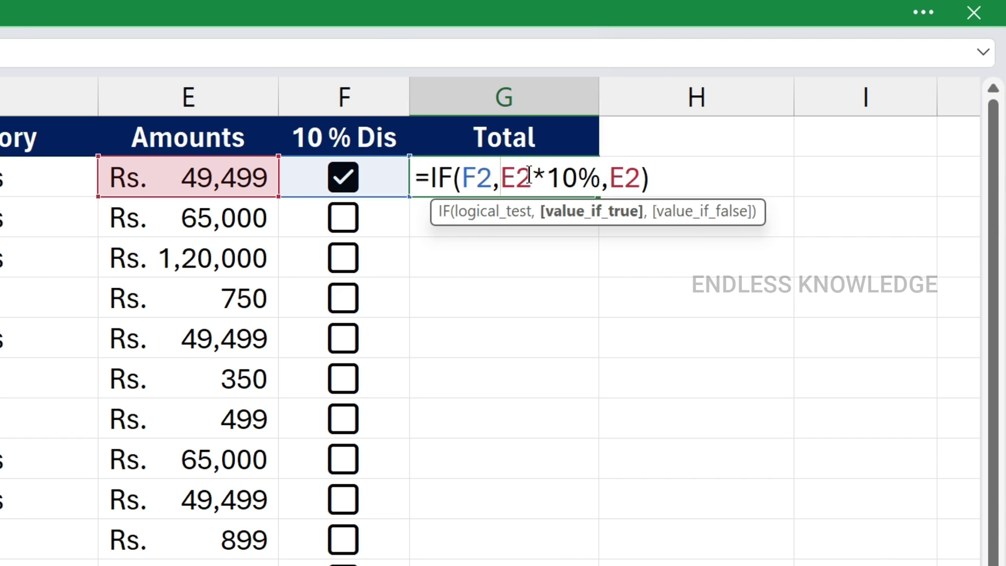
{"action": "left_click_drag", "start_coordinate": [502, 178], "coordinate": [592, 184]}
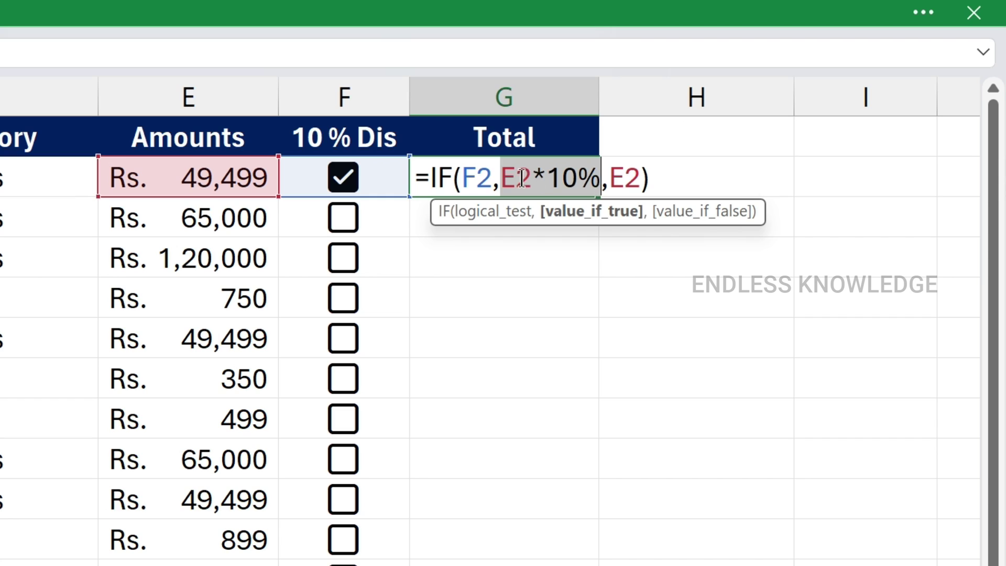
{"action": "left_click", "coordinate": [500, 178]}
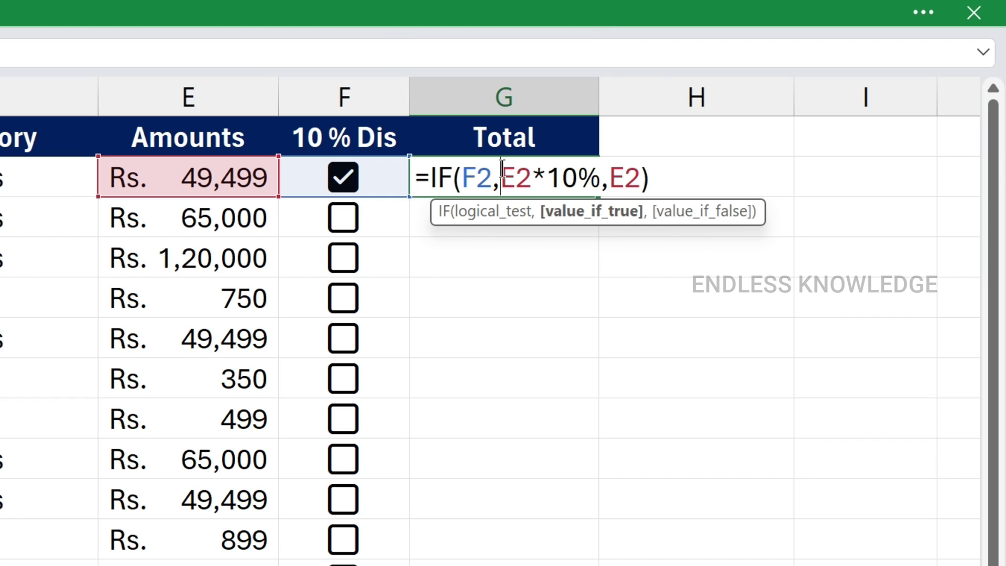
{"action": "left_click", "coordinate": [240, 177]}
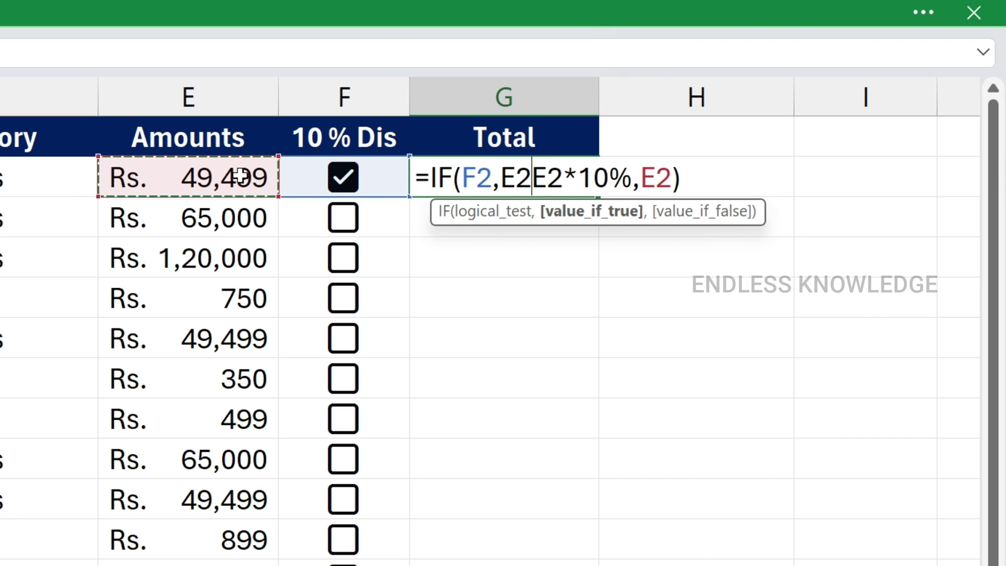
{"action": "type", "text": "-"}
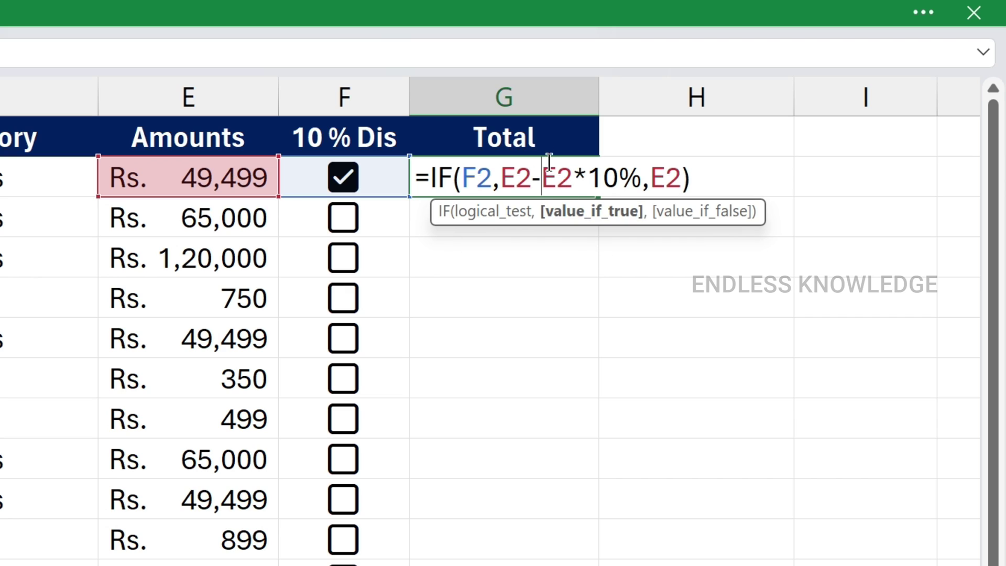
{"action": "left_click_drag", "start_coordinate": [544, 177], "coordinate": [642, 177]}
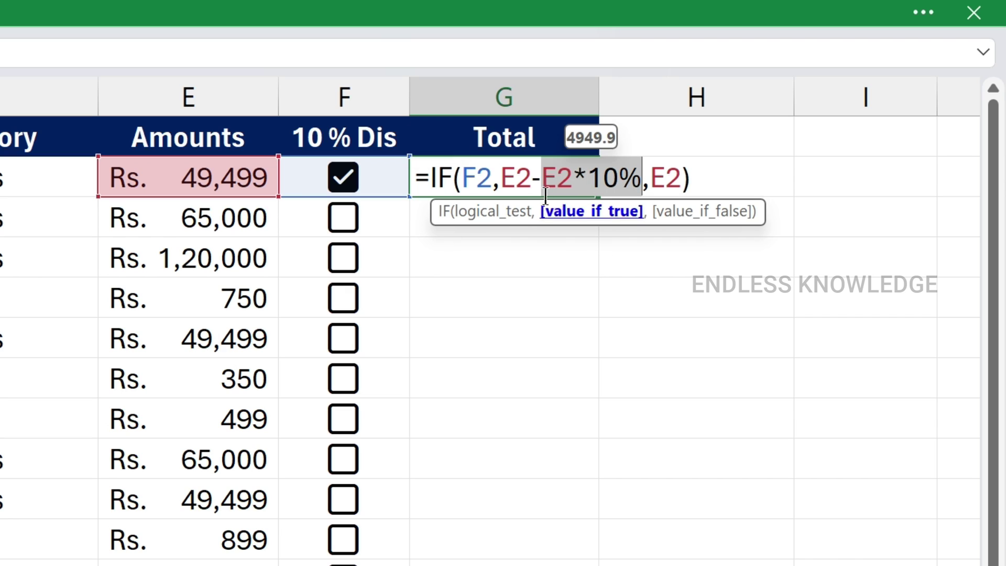
{"action": "left_click_drag", "start_coordinate": [501, 176], "coordinate": [531, 177]}
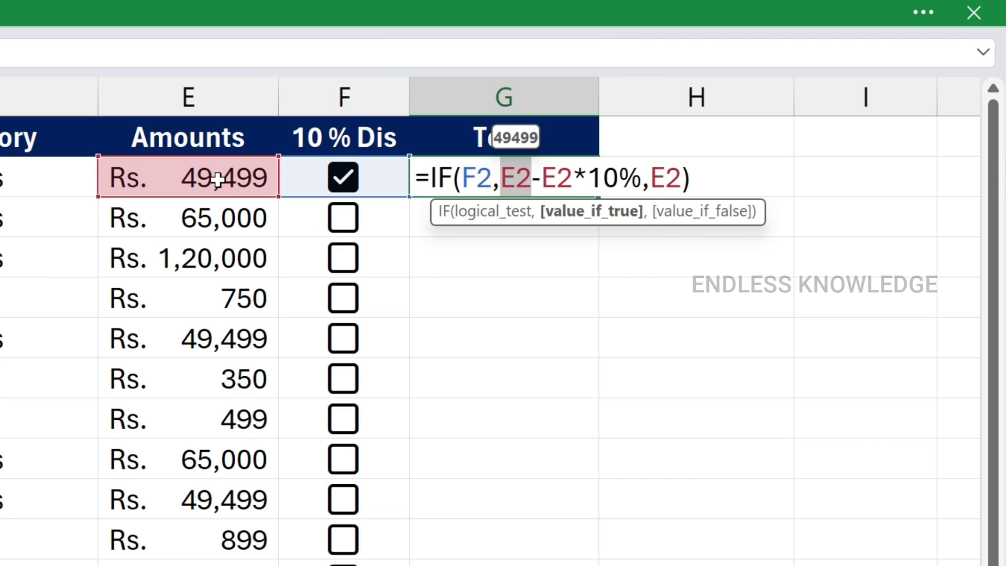
{"action": "left_click_drag", "start_coordinate": [542, 176], "coordinate": [642, 187]}
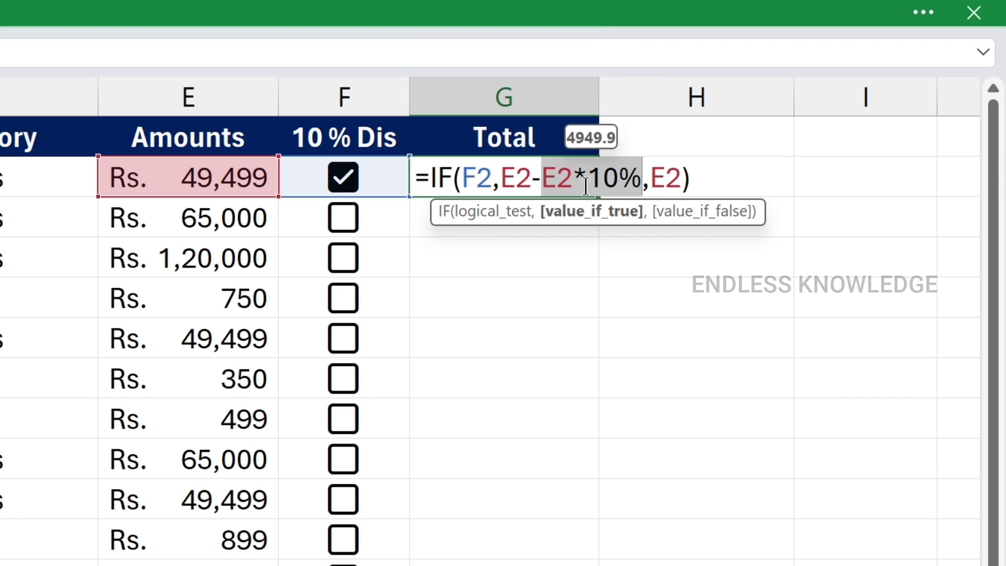
{"action": "left_click", "coordinate": [587, 187]}
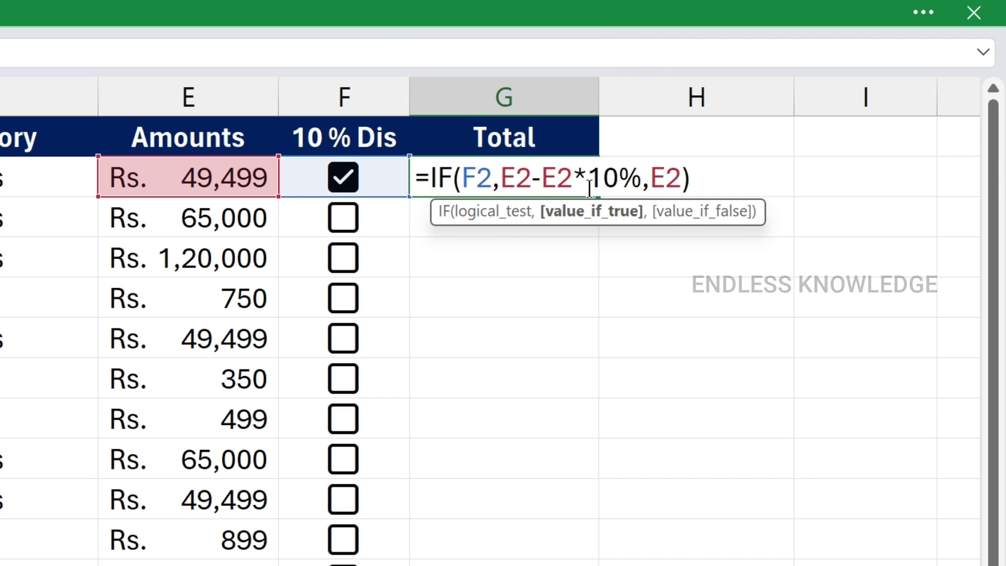
{"action": "key", "text": "Return"}
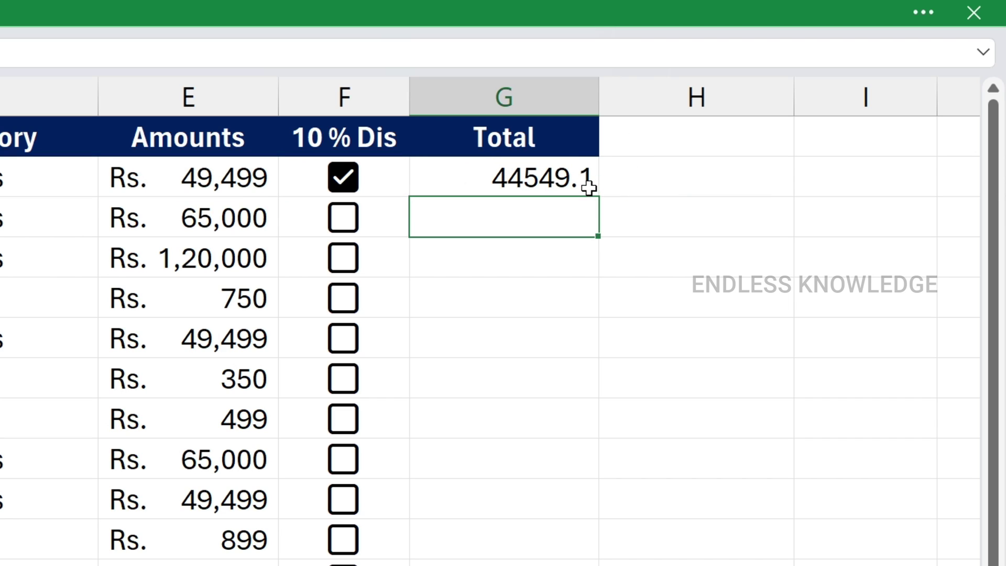
Fill the G2 formula down the Total column and format the totals as Accounting in Rs. without decimals.
{"action": "left_click", "coordinate": [520, 180]}
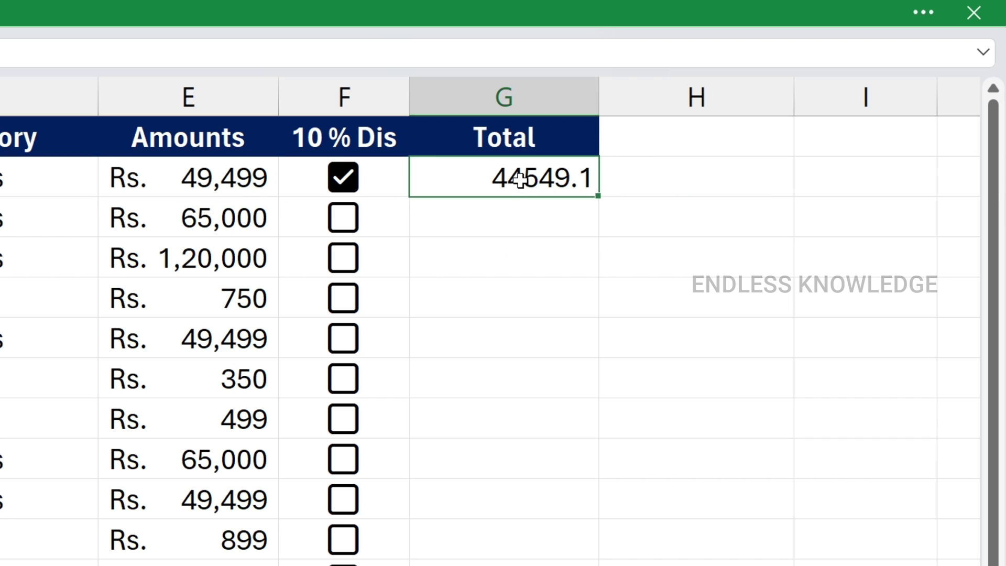
{"action": "double_click", "coordinate": [602, 193]}
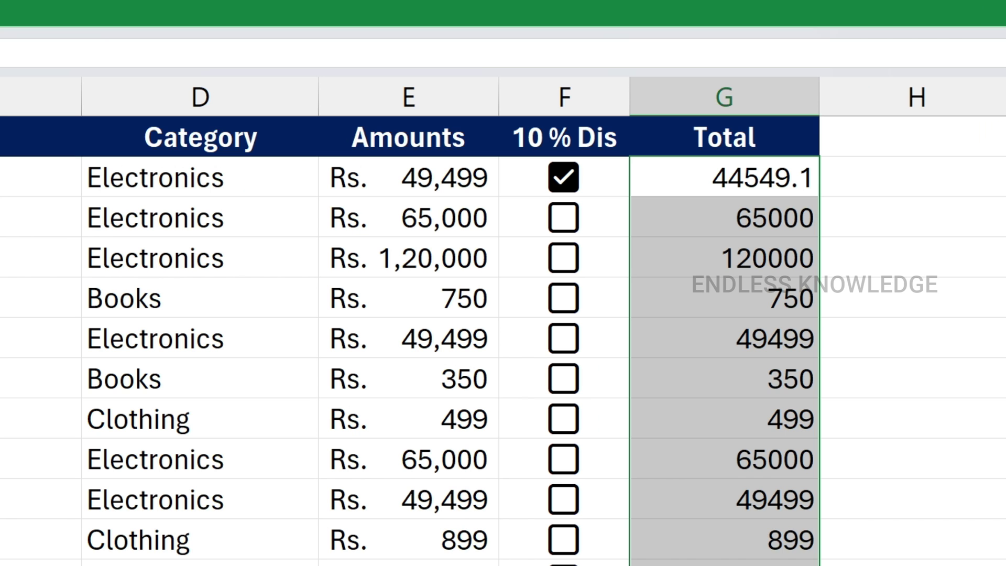
{"action": "left_click", "coordinate": [7, 55]}
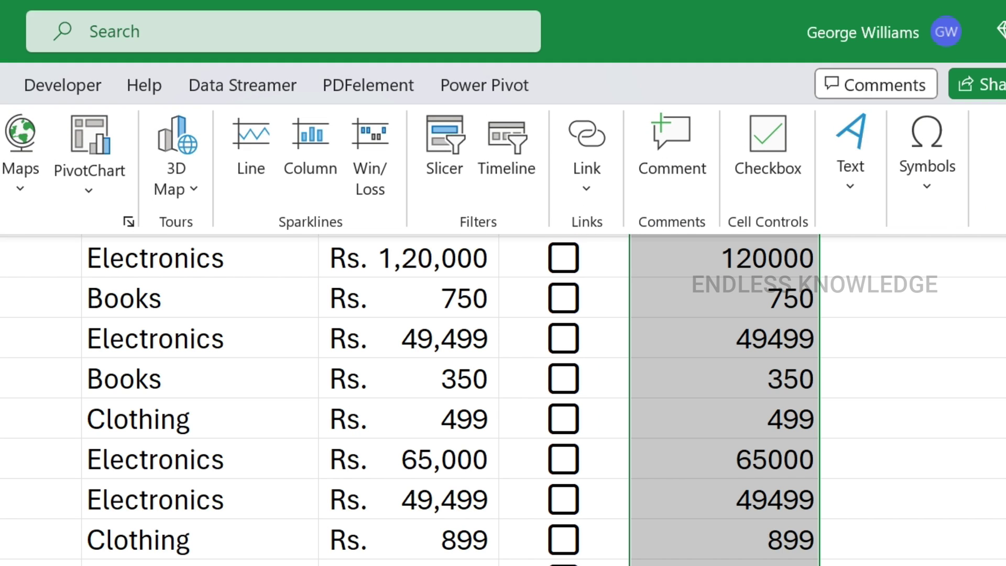
{"action": "left_click", "coordinate": [100, 180]}
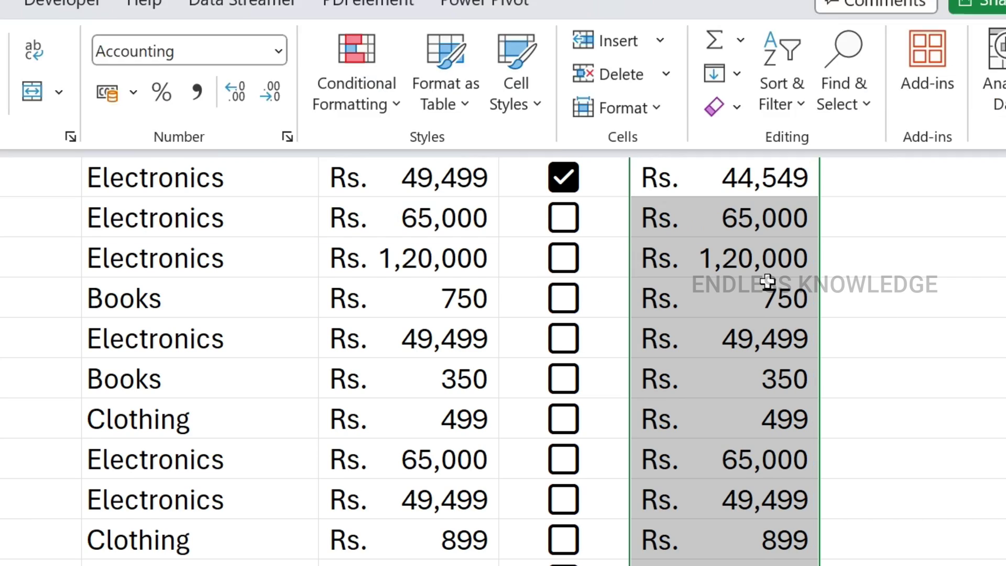
Tick the 10 % discount checkbox for the third data row, the Rs. 1,20,000 item.
{"action": "left_click", "coordinate": [570, 263]}
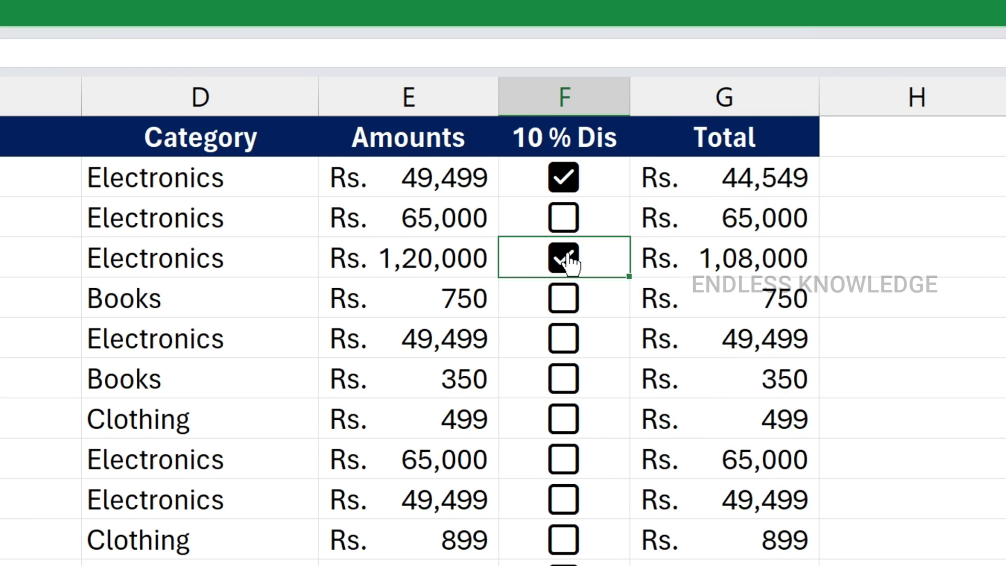
Tick the 10 % discount checkboxes for the fifth, eighth and eleventh data rows.
{"action": "left_click", "coordinate": [715, 254]}
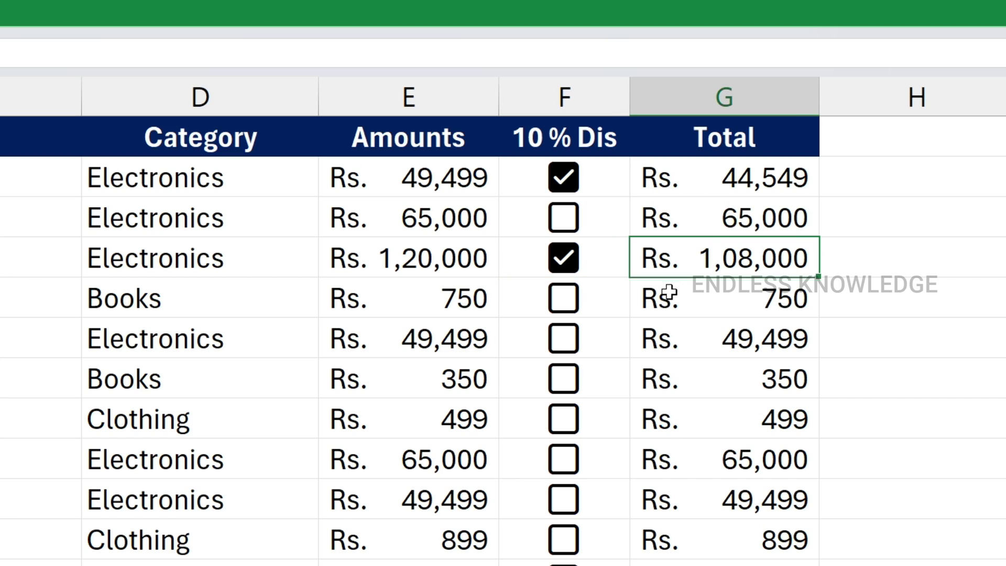
{"action": "left_click", "coordinate": [564, 340]}
{"action": "left_click", "coordinate": [572, 463]}
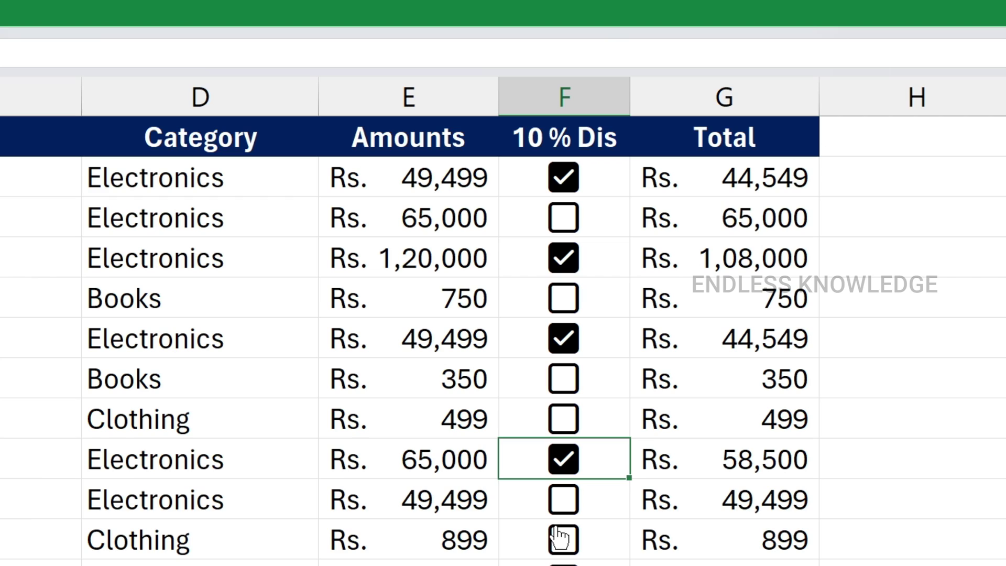
{"action": "left_click", "coordinate": [564, 563]}
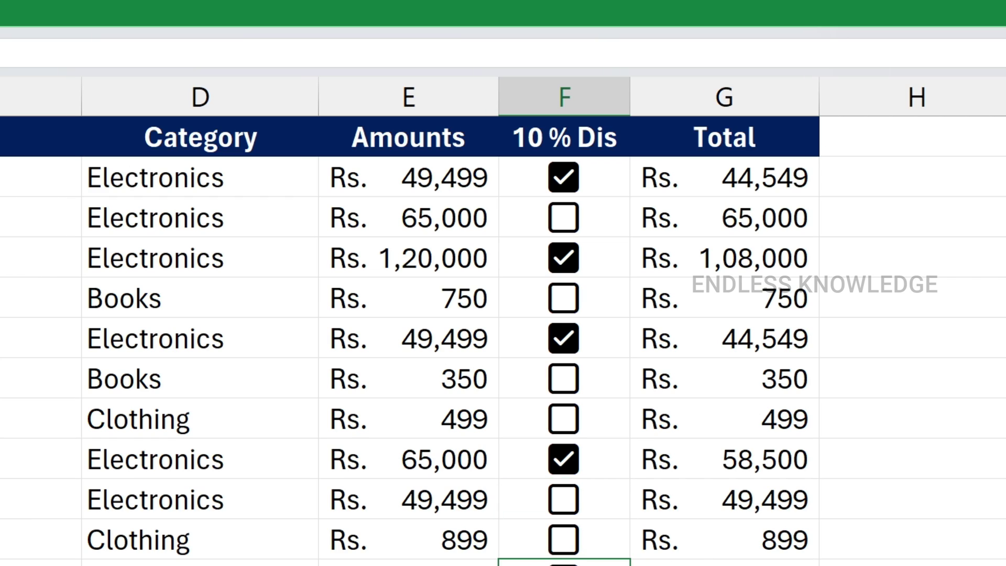
Clear the ticks and delete the checkboxes from the data rows of the 10 % Dis column.
{"action": "left_click", "coordinate": [608, 188]}
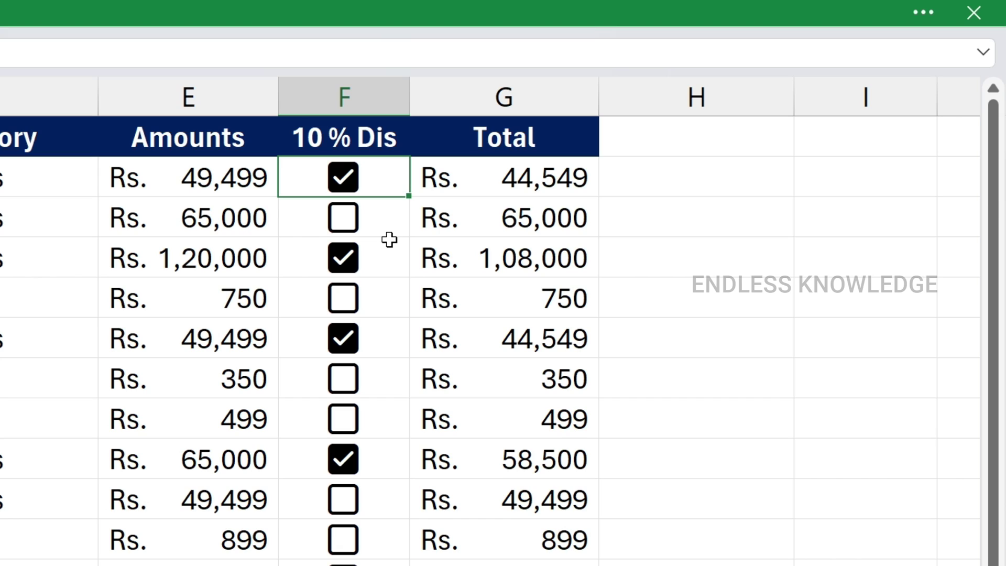
{"action": "left_click_drag", "start_coordinate": [393, 175], "coordinate": [367, 563]}
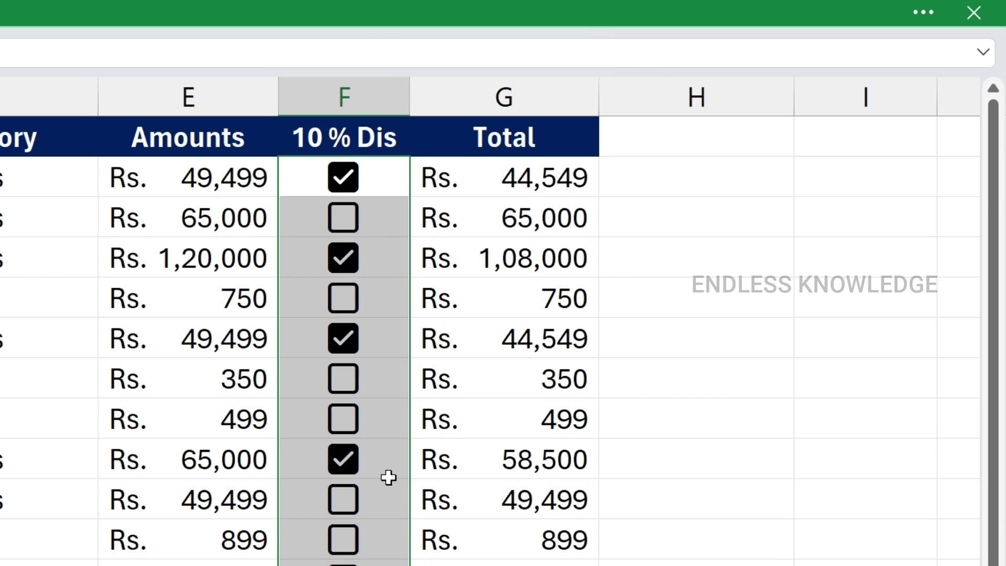
{"action": "key", "text": "Delete"}
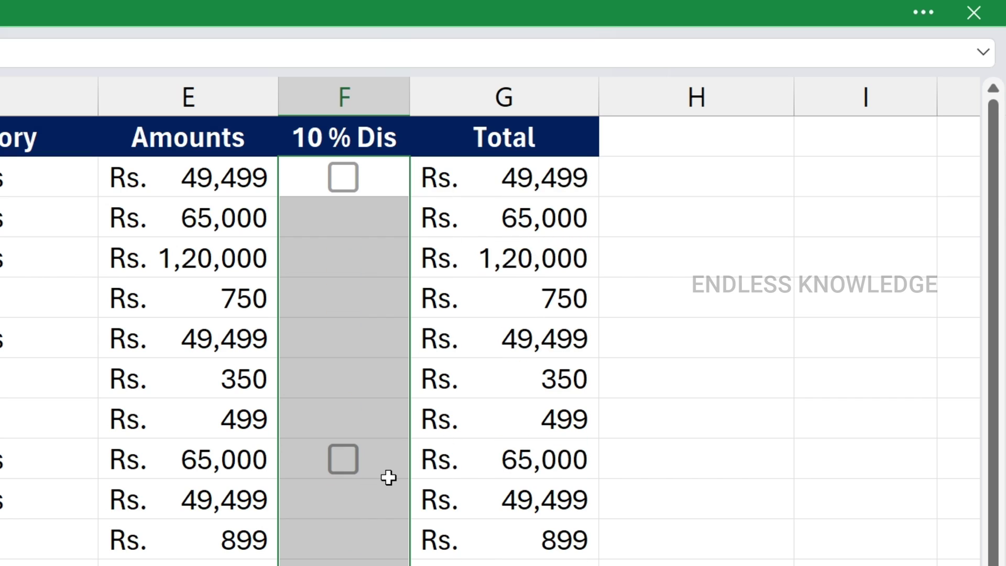
{"action": "left_click", "coordinate": [690, 431]}
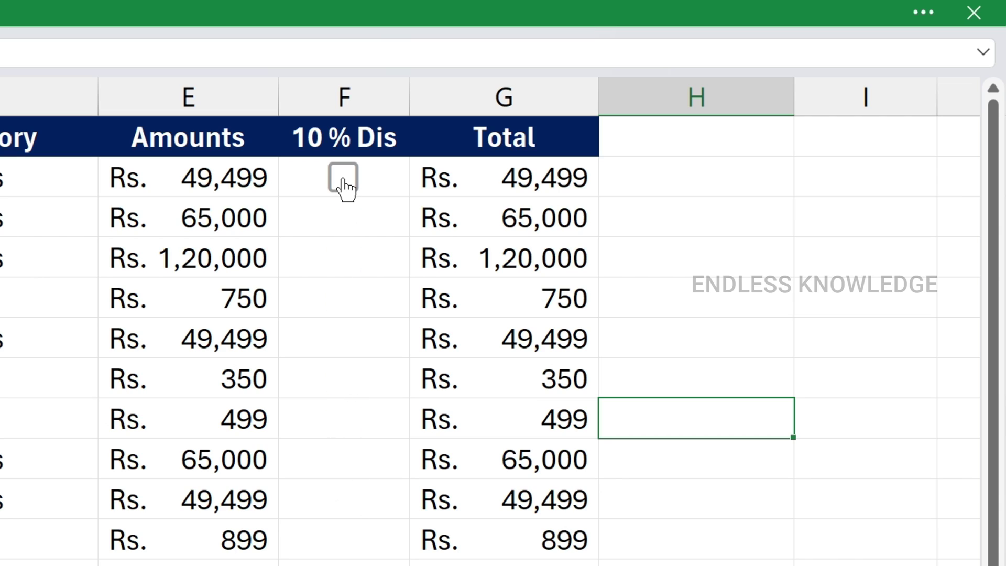
Tick the leftover faded checkboxes in the first, third, sixth and eighth data rows, then untick the eighth.
{"action": "left_click", "coordinate": [344, 180]}
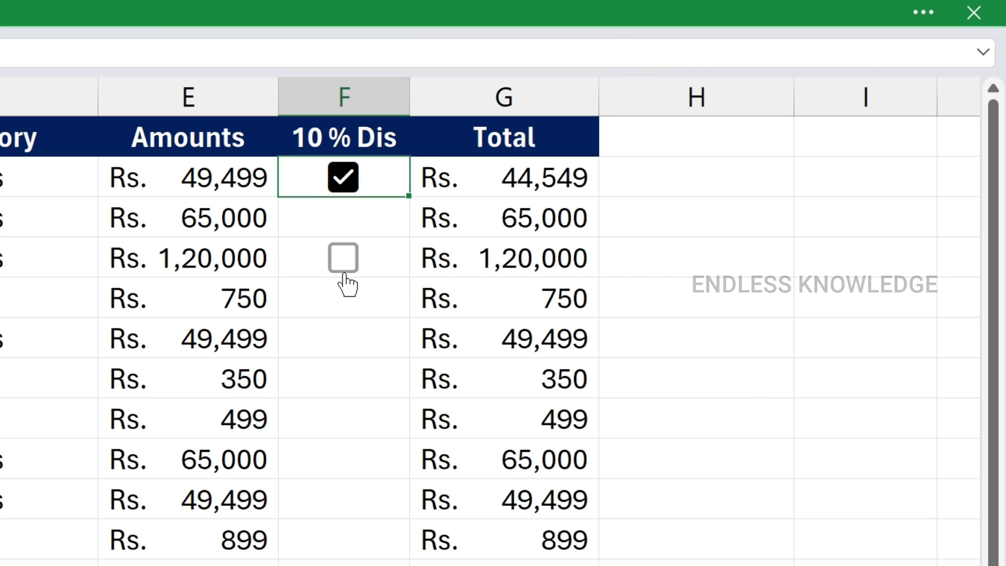
{"action": "left_click", "coordinate": [343, 260]}
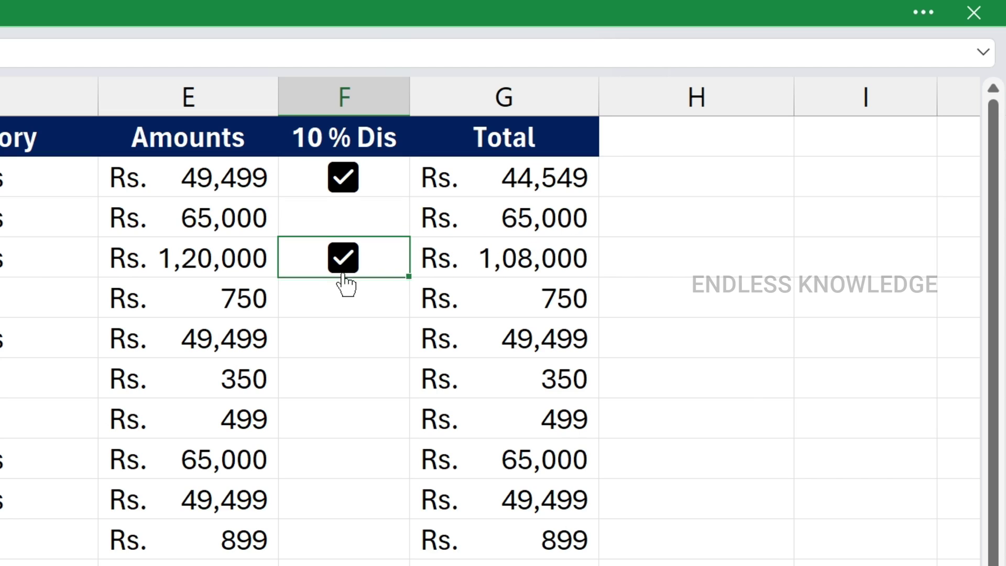
{"action": "left_click", "coordinate": [343, 379]}
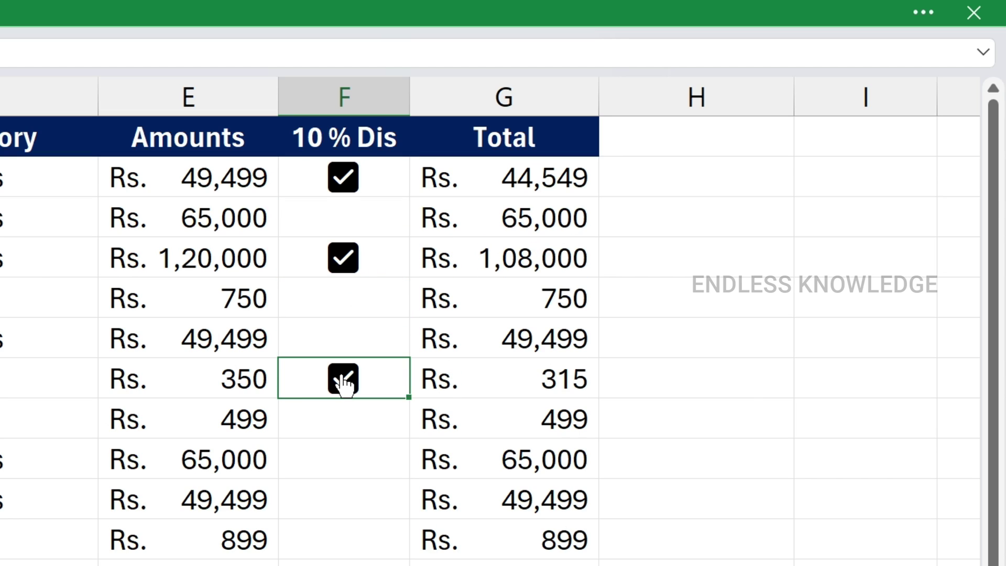
{"action": "left_click", "coordinate": [343, 458]}
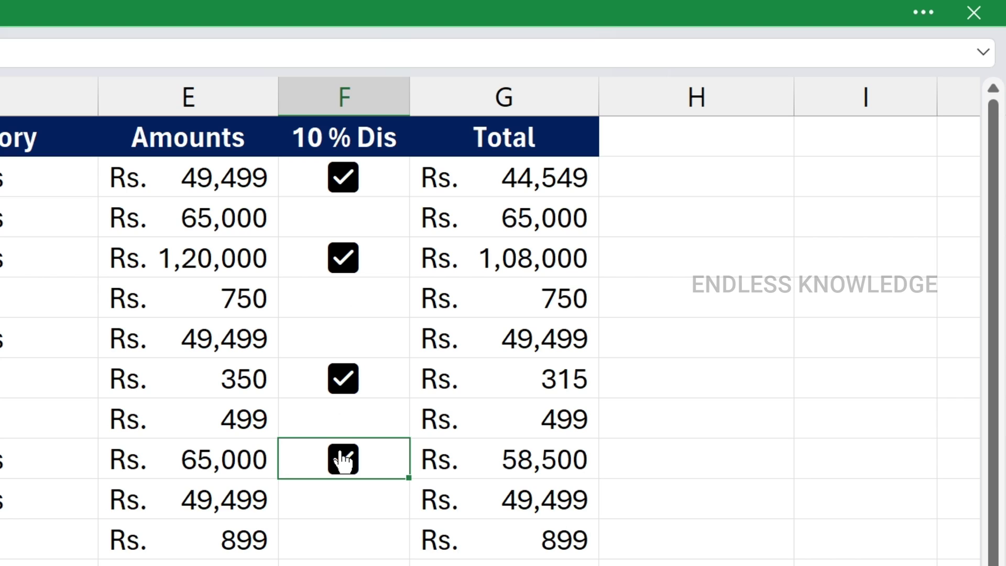
{"action": "left_click", "coordinate": [343, 459]}
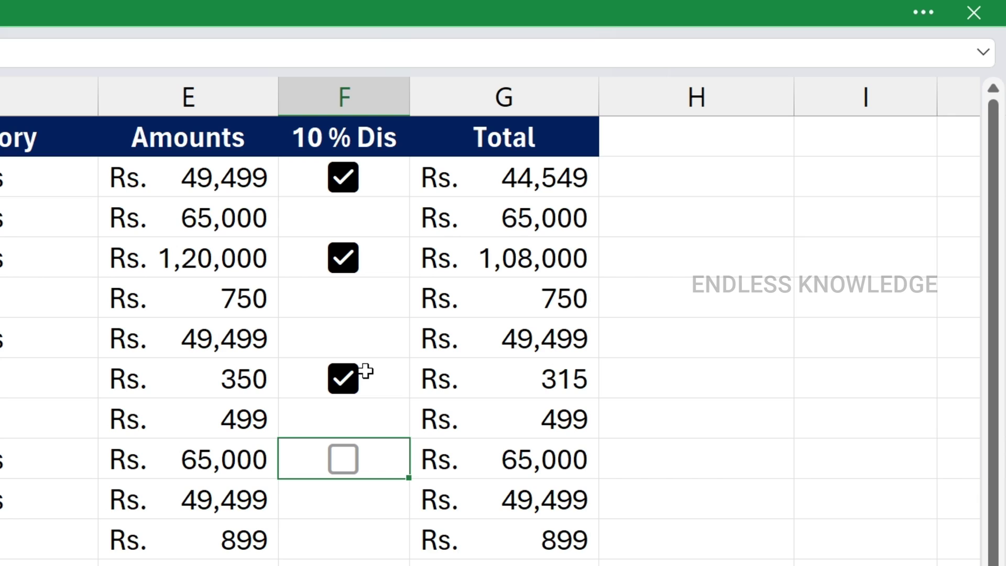
Reinsert checkboxes in all data rows of the 10 % Dis column.
{"action": "left_click_drag", "start_coordinate": [397, 177], "coordinate": [391, 563]}
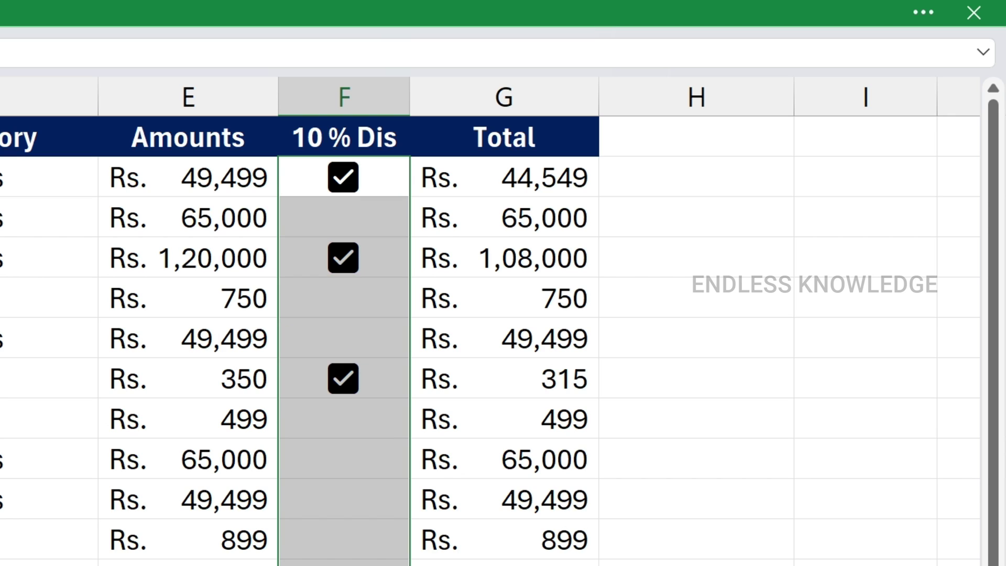
{"action": "left_click", "coordinate": [334, 8]}
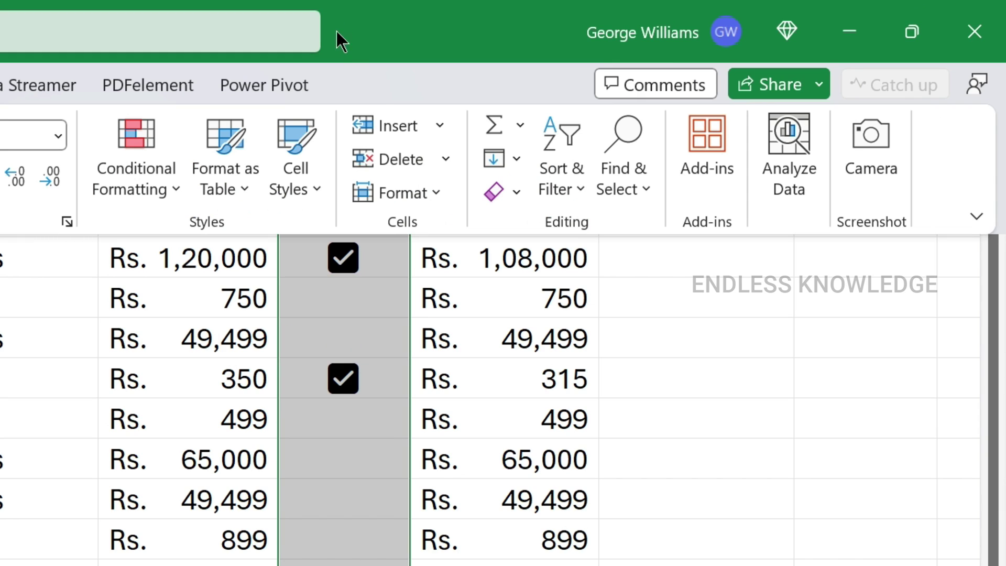
{"action": "key", "text": "alt+n"}
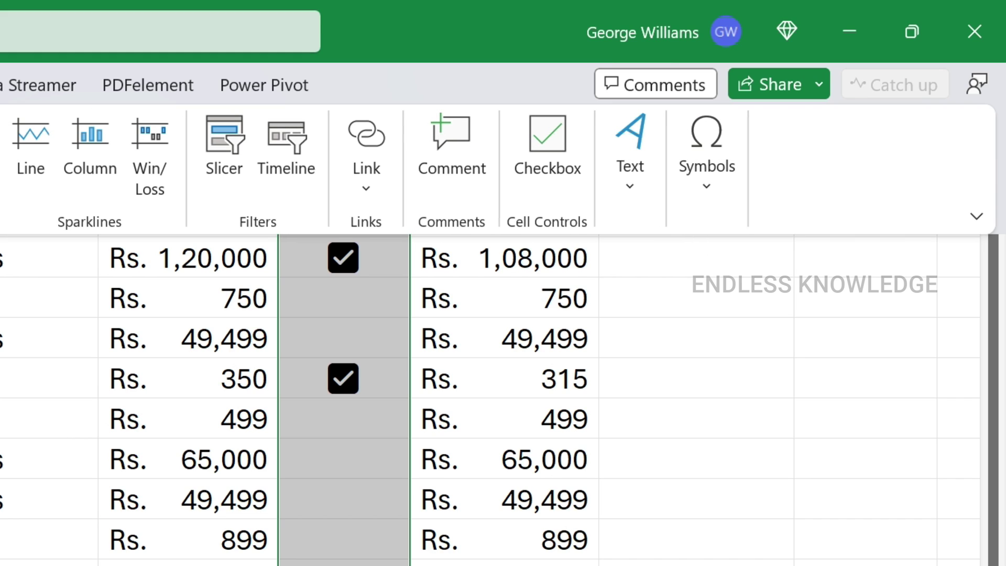
{"action": "left_click", "coordinate": [552, 139]}
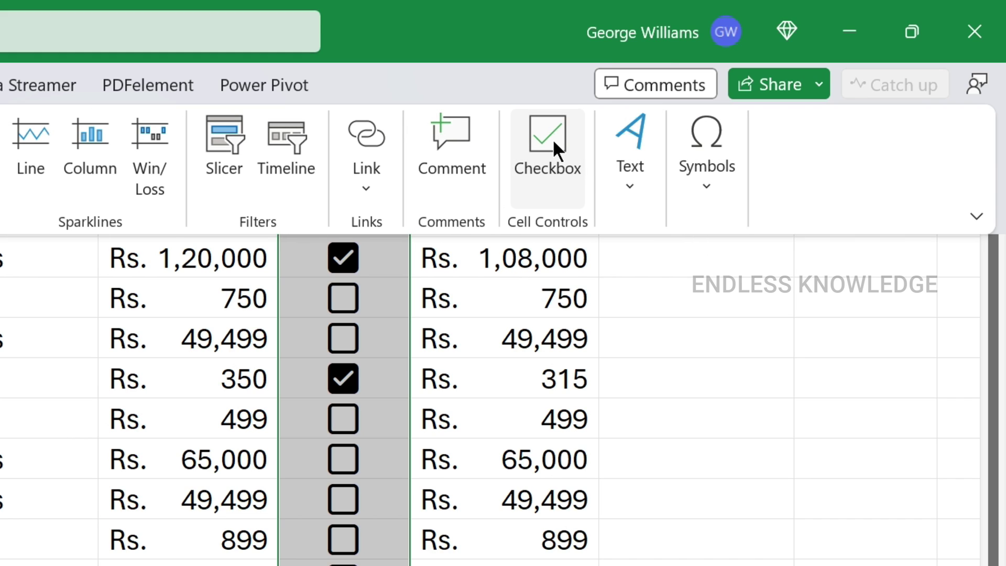
{"action": "left_click", "coordinate": [613, 369]}
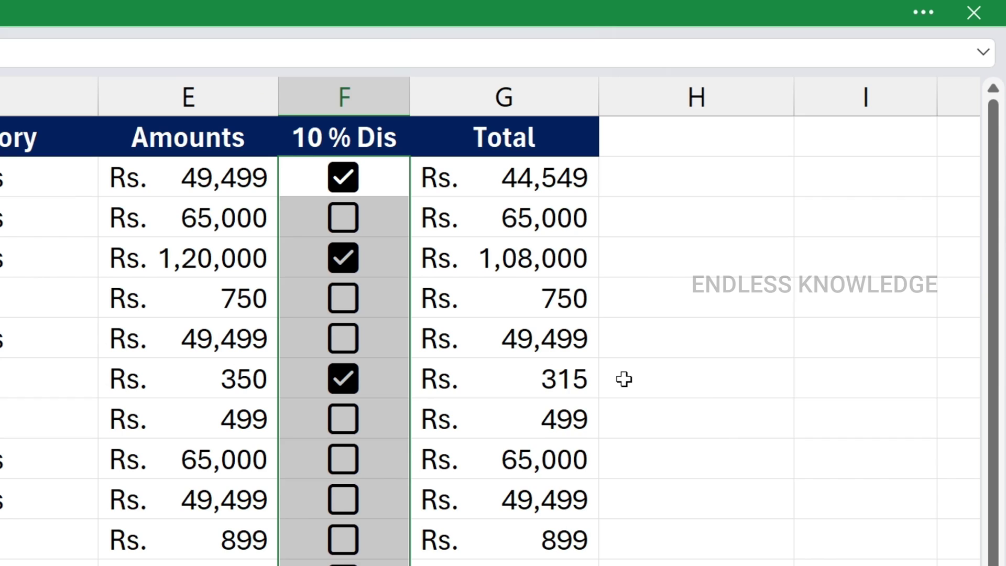
Tick the 10 % discount checkboxes for the fourth and fifth data rows.
{"action": "left_click", "coordinate": [624, 378]}
{"action": "left_click", "coordinate": [343, 299]}
{"action": "left_click", "coordinate": [343, 338]}
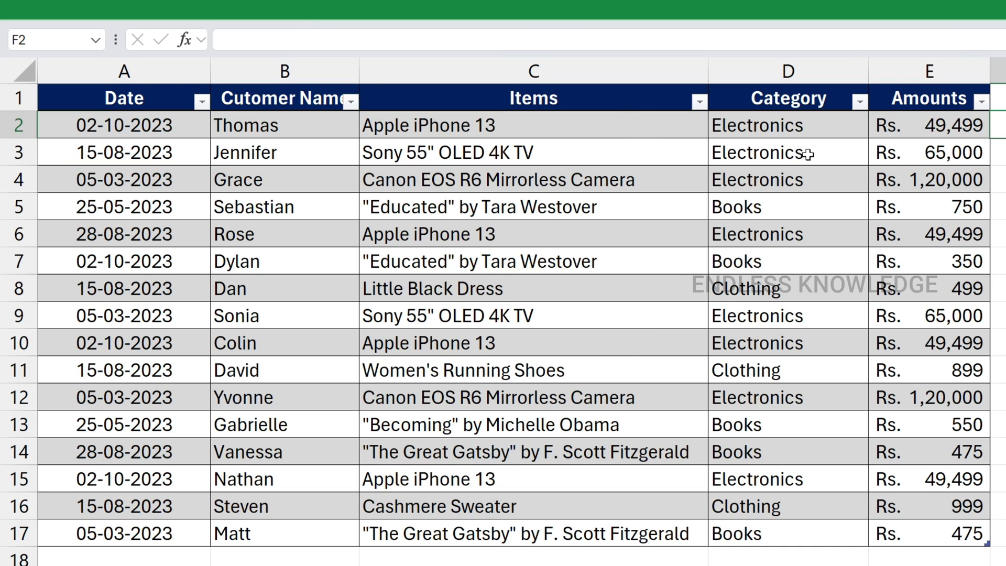
Examine the different categories in the source table's Category column and switch to the Filter sheet.
{"action": "left_click", "coordinate": [810, 154]}
{"action": "left_click", "coordinate": [805, 209]}
{"action": "left_click", "coordinate": [787, 292]}
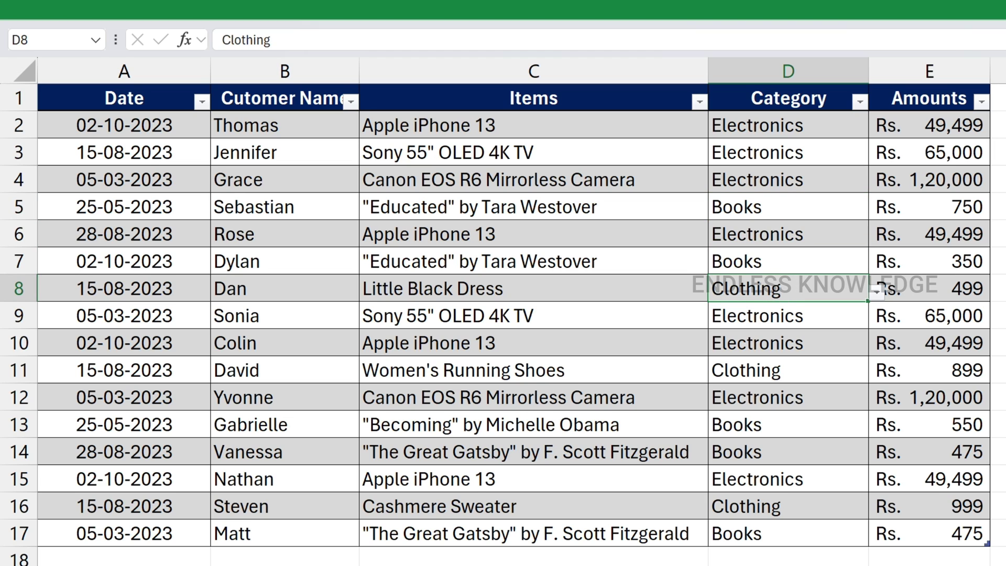
{"action": "key", "text": "ctrl+Page_Down"}
{"action": "key", "text": "ctrl+Page_Up"}
{"action": "key", "text": "ctrl+Page_Down"}
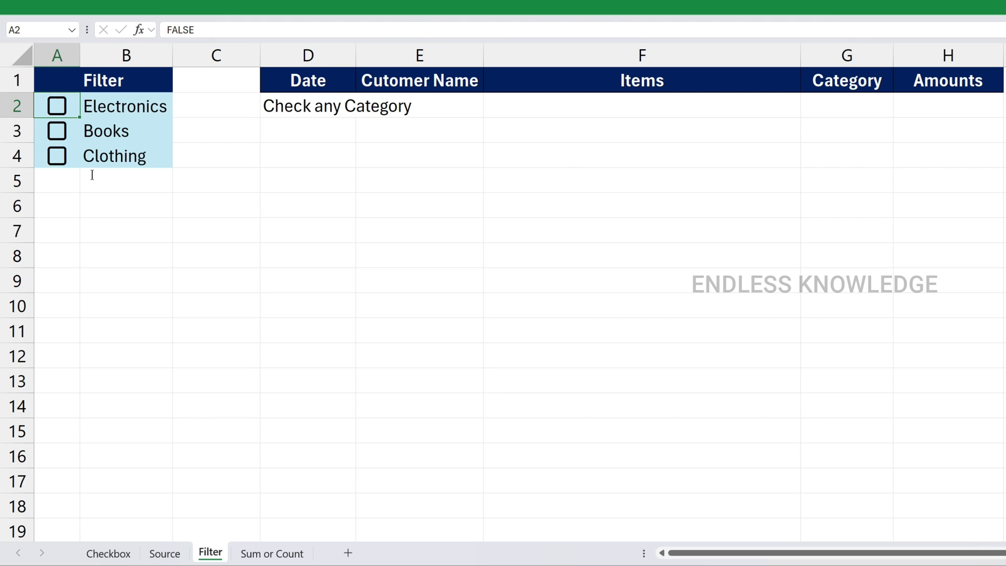
Test the filter by ticking and unticking the Electronics, Books and Clothing checkboxes one at a time.
{"action": "left_click", "coordinate": [57, 107]}
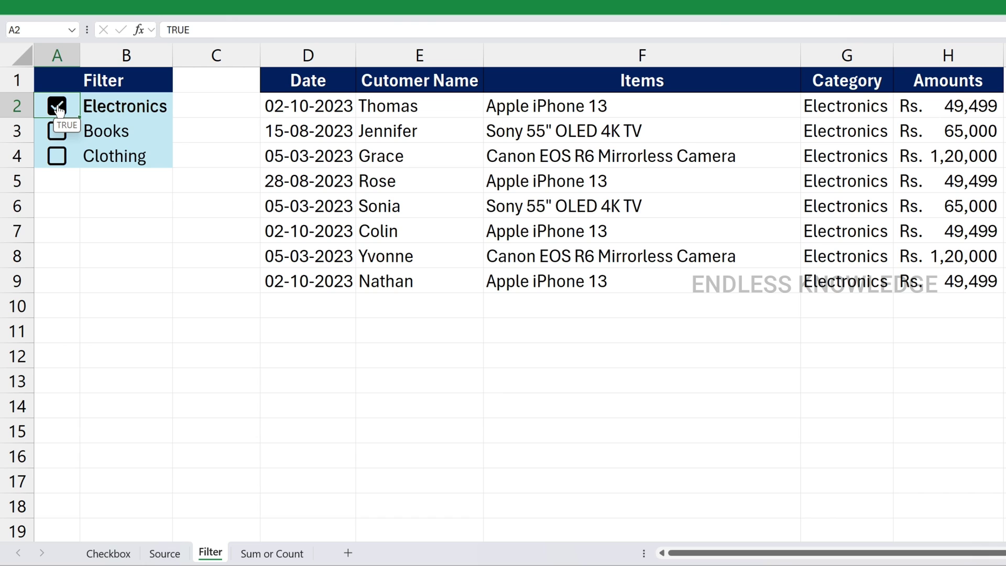
{"action": "left_click", "coordinate": [57, 107]}
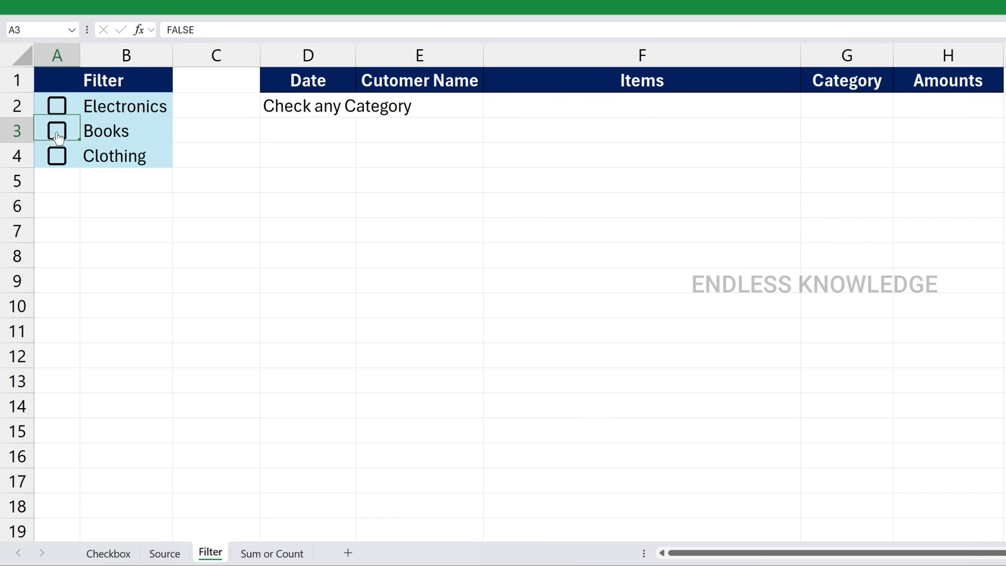
{"action": "left_click", "coordinate": [57, 131]}
{"action": "left_click", "coordinate": [57, 131]}
{"action": "left_click", "coordinate": [56, 157]}
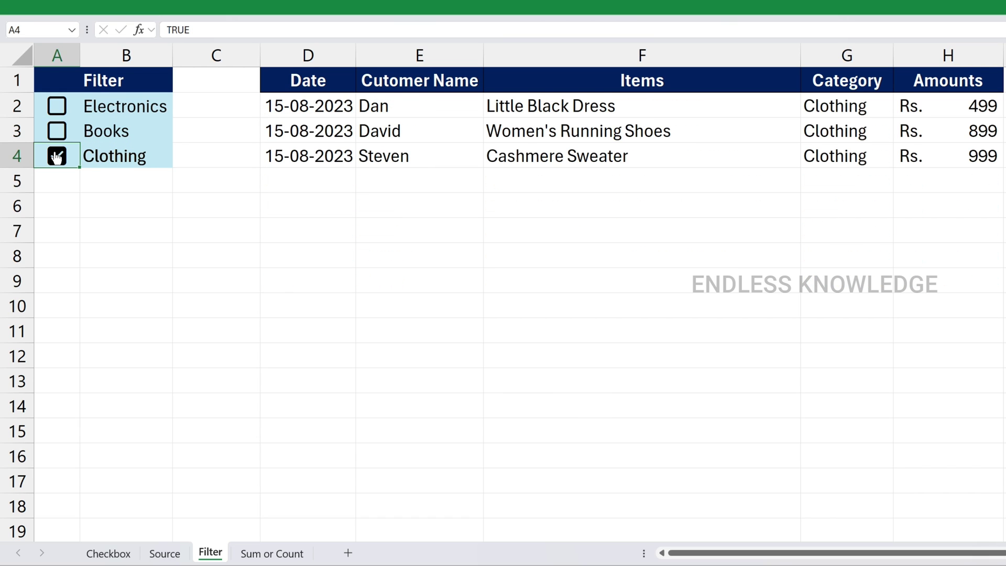
{"action": "left_click", "coordinate": [56, 157]}
Try ticking Electronics and Books together in the filter, then untick both.
{"action": "left_click", "coordinate": [56, 108]}
{"action": "left_click", "coordinate": [56, 131]}
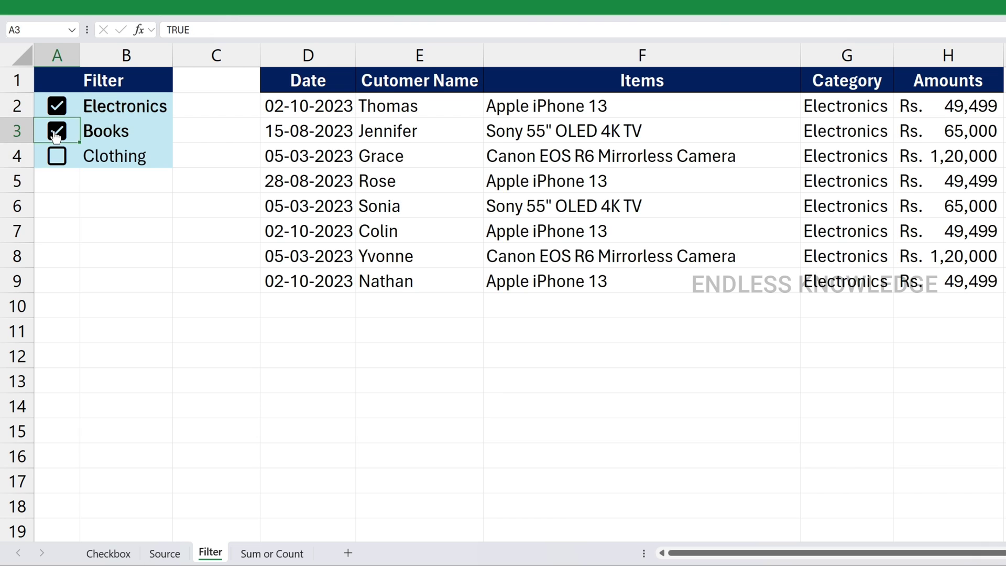
{"action": "left_click", "coordinate": [57, 131]}
{"action": "left_click", "coordinate": [57, 110]}
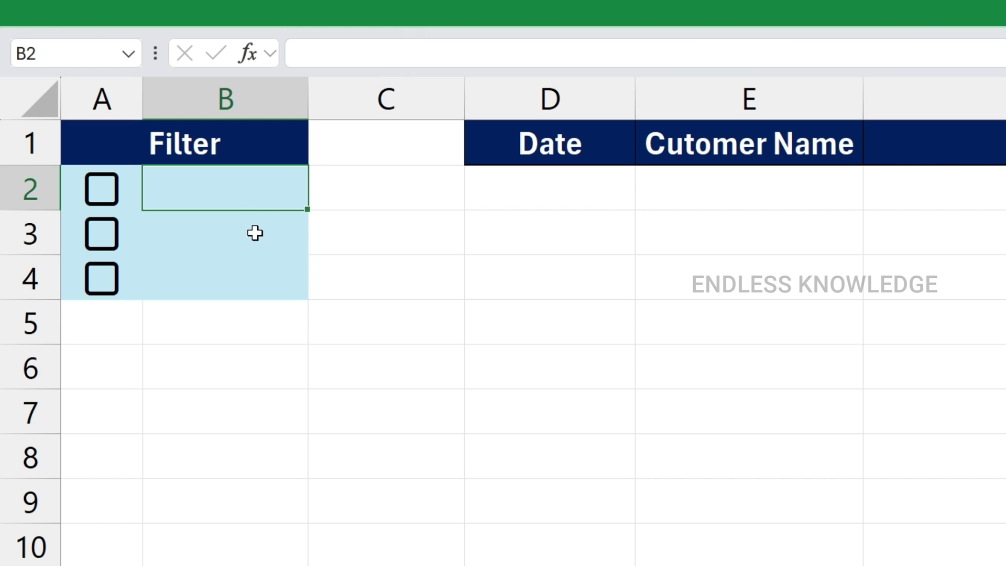
{"action": "left_click", "coordinate": [255, 237]}
{"action": "left_click", "coordinate": [253, 273]}
{"action": "left_click", "coordinate": [260, 186]}
{"action": "left_click", "coordinate": [262, 231]}
{"action": "left_click", "coordinate": [254, 283]}
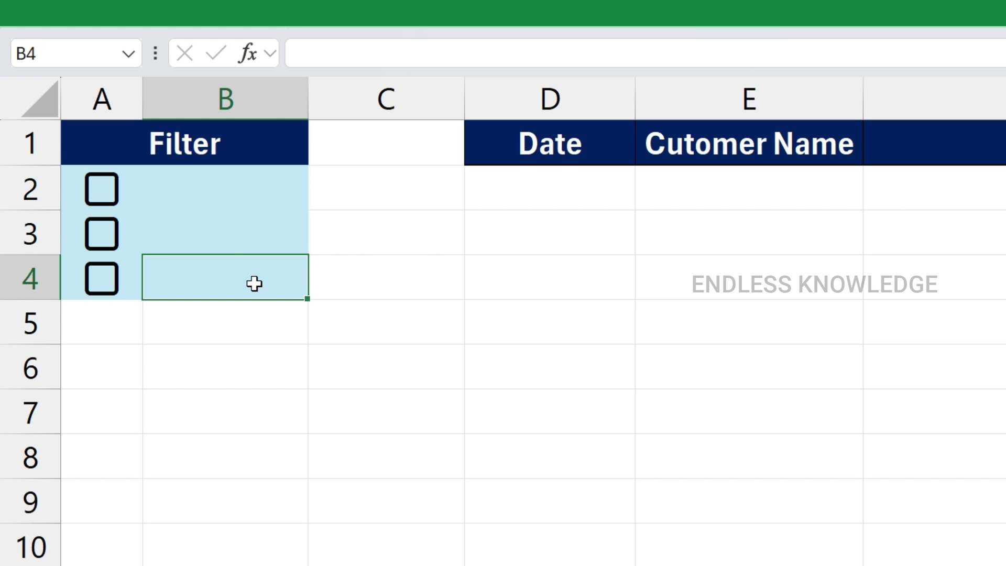
Tick the first filter checkbox in A2 and untick it again.
{"action": "left_click", "coordinate": [107, 196]}
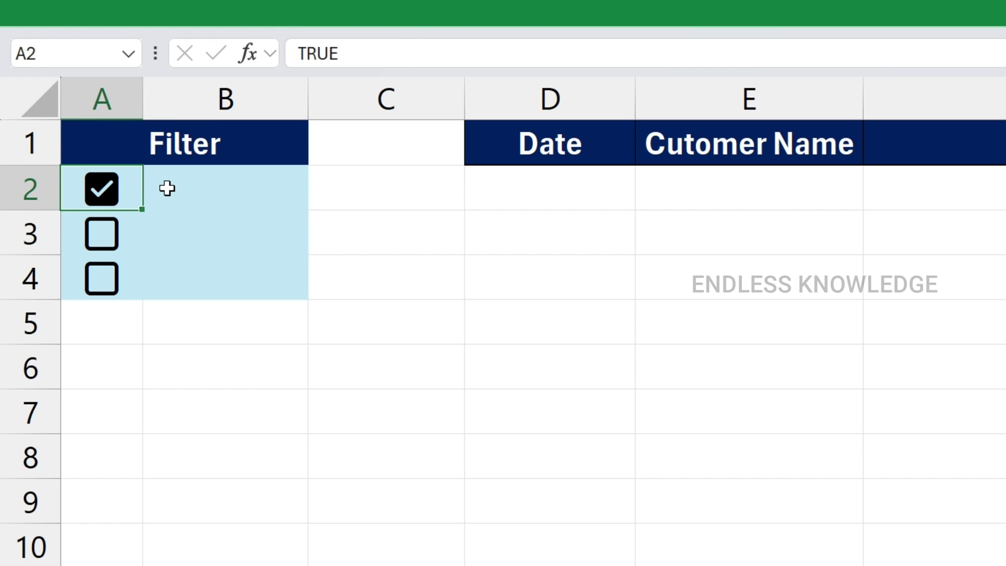
{"action": "left_click", "coordinate": [228, 190]}
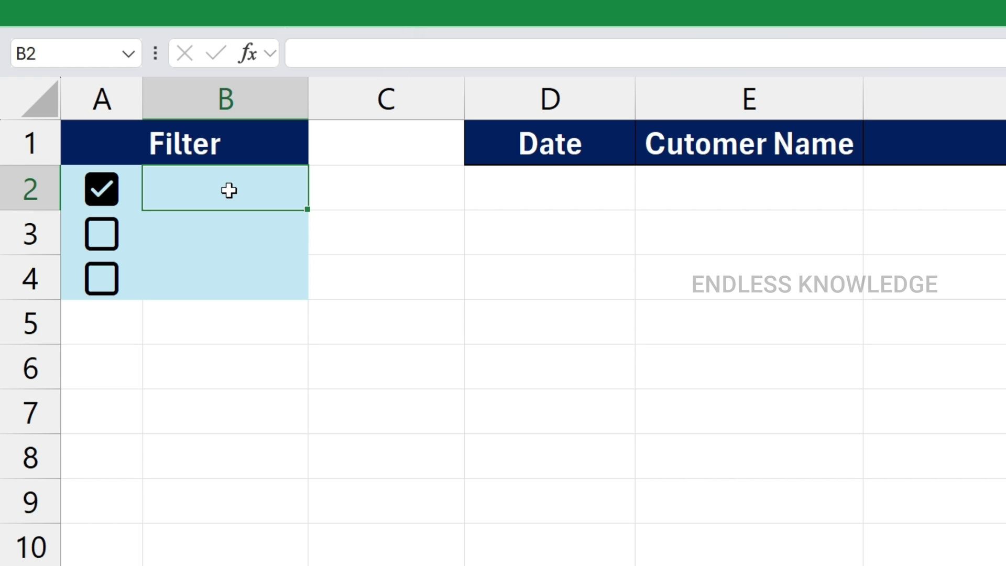
{"action": "left_click", "coordinate": [106, 198]}
Enter the formula =IF(A2,"Electronics","") in cell B2.
{"action": "left_click", "coordinate": [224, 183]}
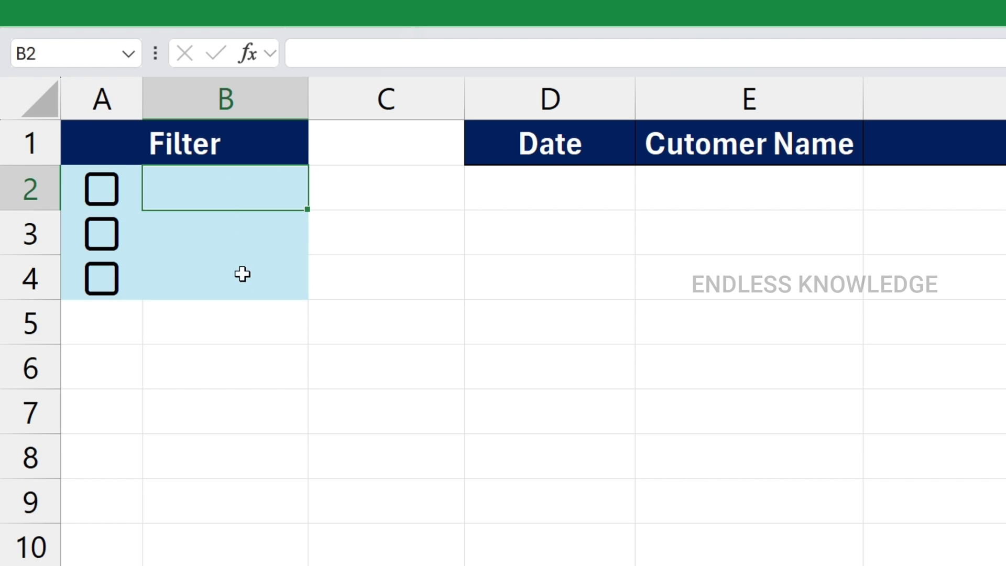
{"action": "type", "text": "=if"}
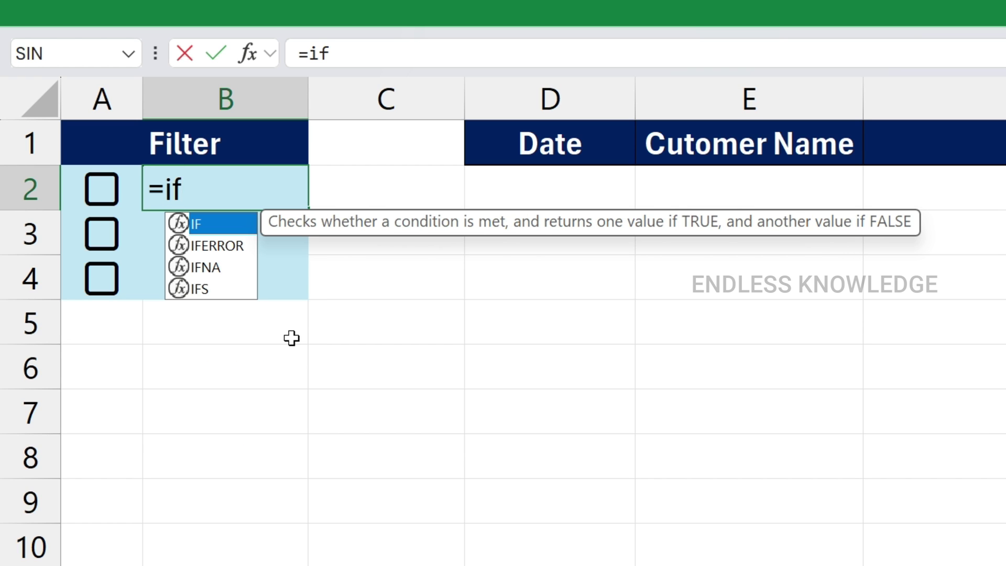
{"action": "key", "text": "Tab"}
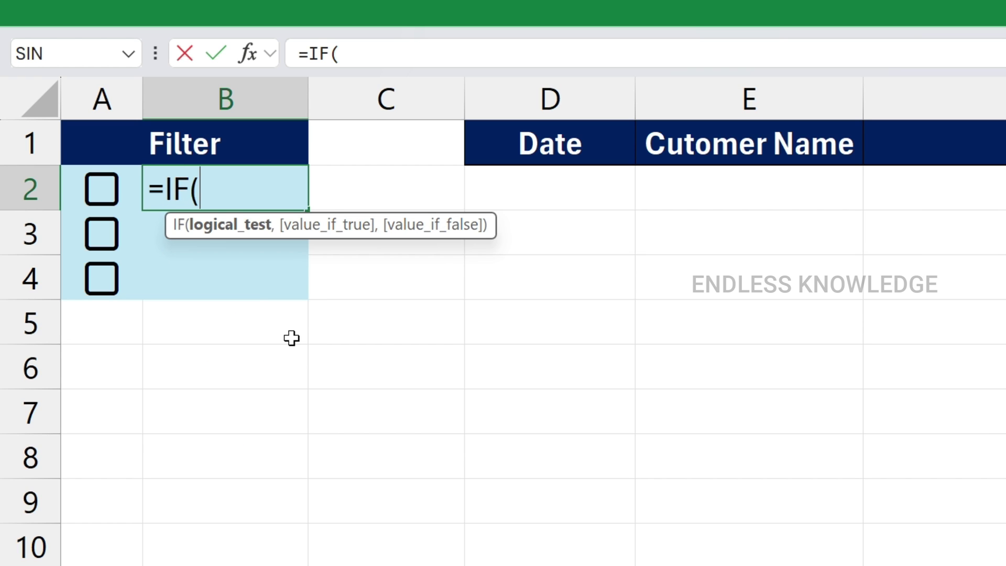
{"action": "left_click", "coordinate": [109, 198]}
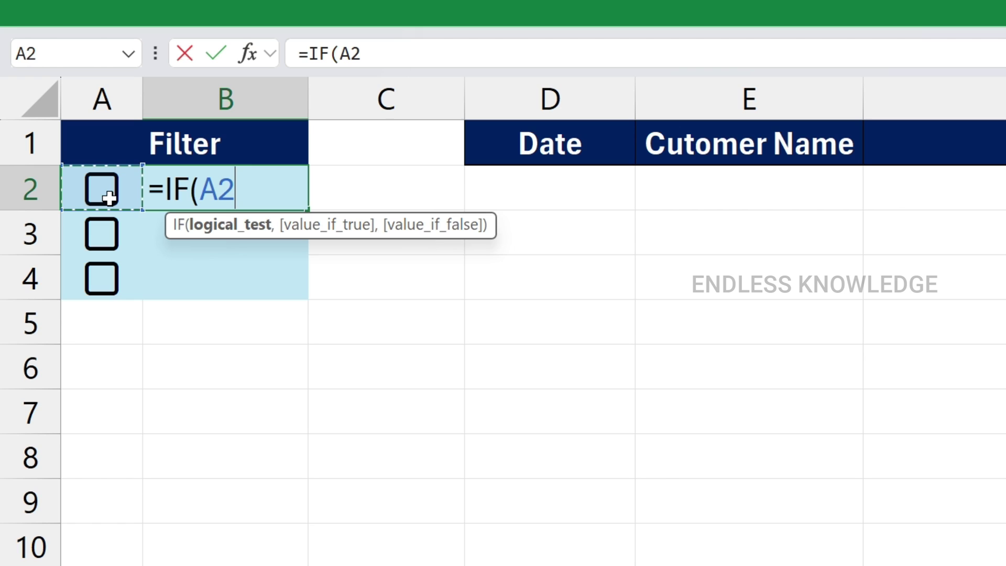
{"action": "type", "text": ","}
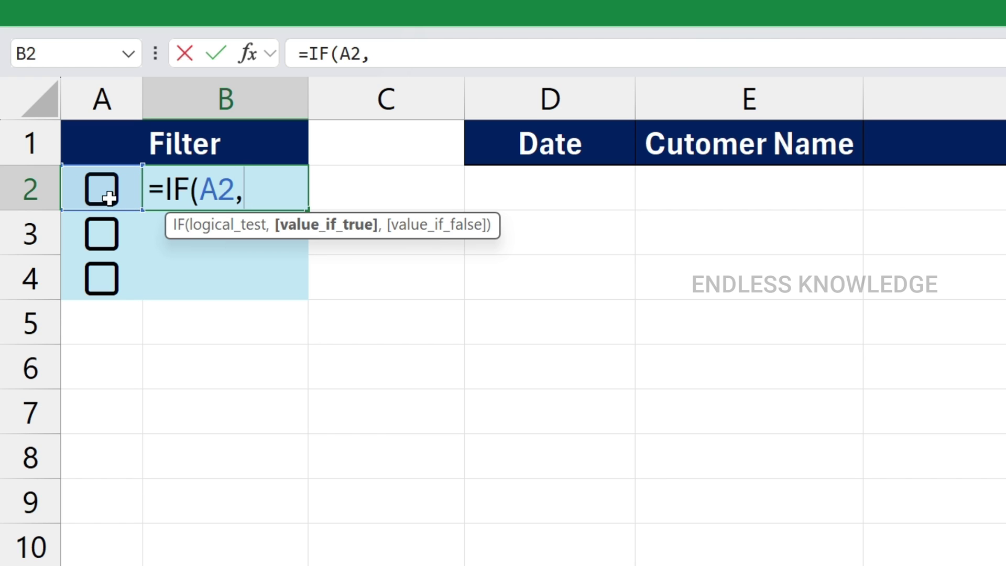
{"action": "type", "text": "\"Electronics\","}
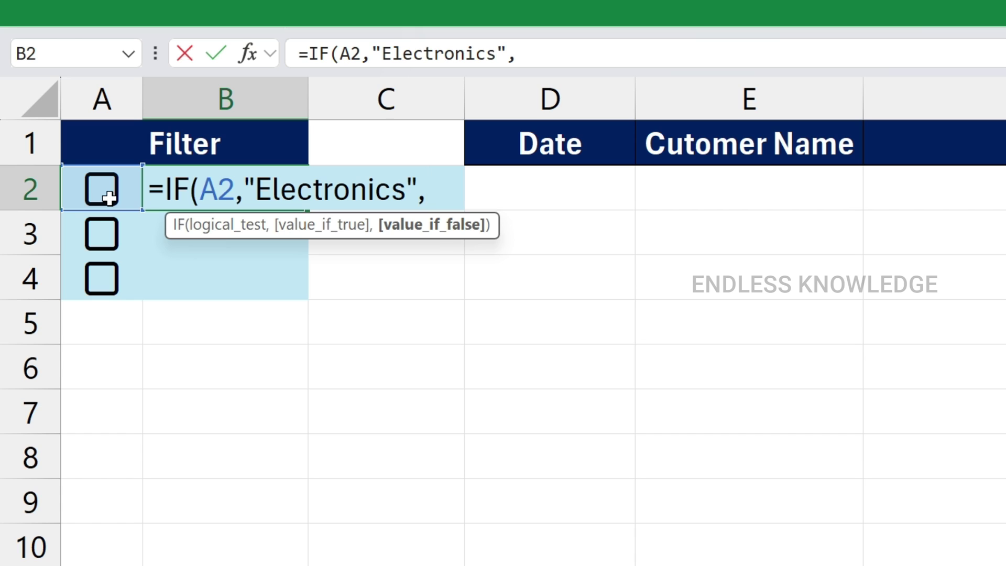
{"action": "type", "text": "\"\")"}
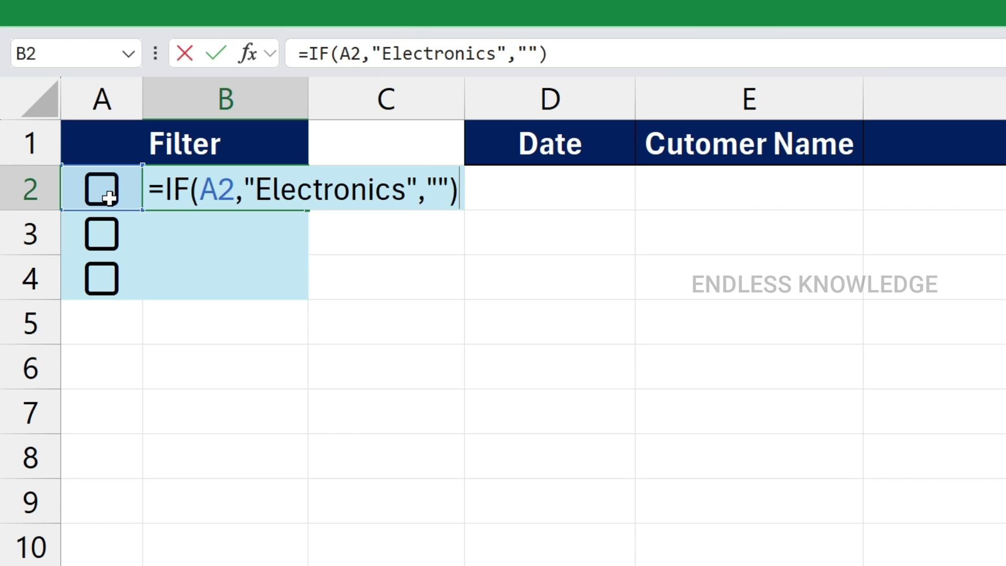
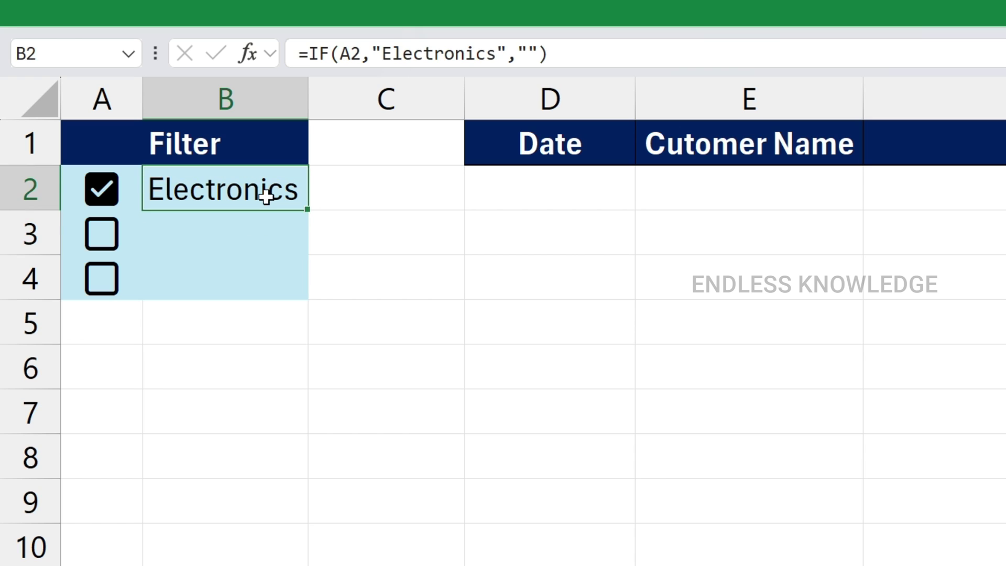
Copy the formula from B2 into cells B3 and B4.
{"action": "key", "text": "ctrl+c"}
{"action": "left_click", "coordinate": [265, 231]}
{"action": "key", "text": "ctrl+v"}
{"action": "left_click", "coordinate": [258, 272]}
{"action": "key", "text": "ctrl+v"}
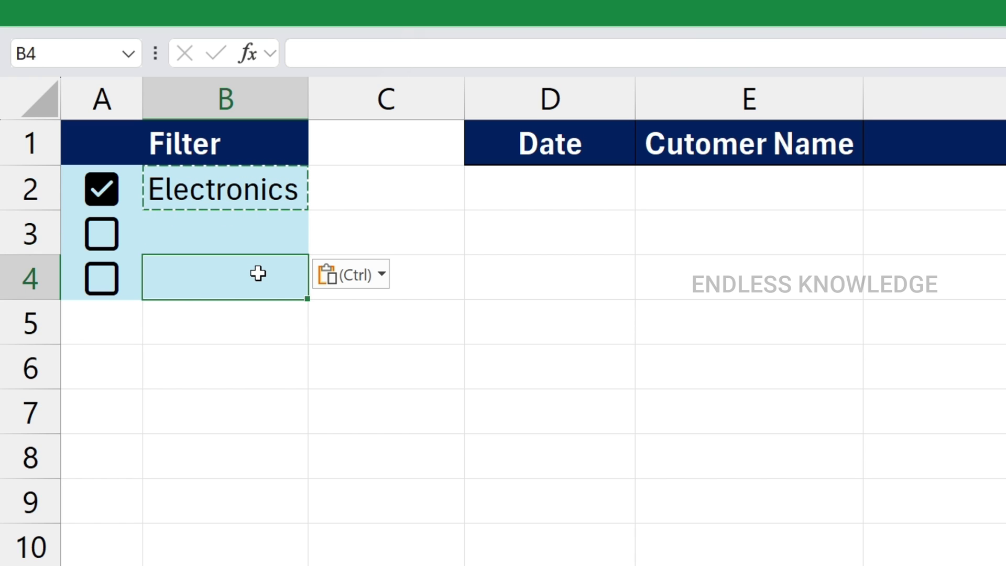
Change the category text in the B3 formula to "Books".
{"action": "left_click", "coordinate": [266, 236]}
{"action": "double_click", "coordinate": [267, 236]}
{"action": "mouse_move", "coordinate": [416, 234]}
{"action": "left_mouse_down"}
{"action": "mouse_move", "coordinate": [281, 233]}
{"action": "mouse_move", "coordinate": [405, 240]}
{"action": "mouse_move", "coordinate": [407, 250]}
{"action": "left_mouse_up"}
{"action": "left_click", "coordinate": [273, 231]}
{"action": "type", "text": "Books"}
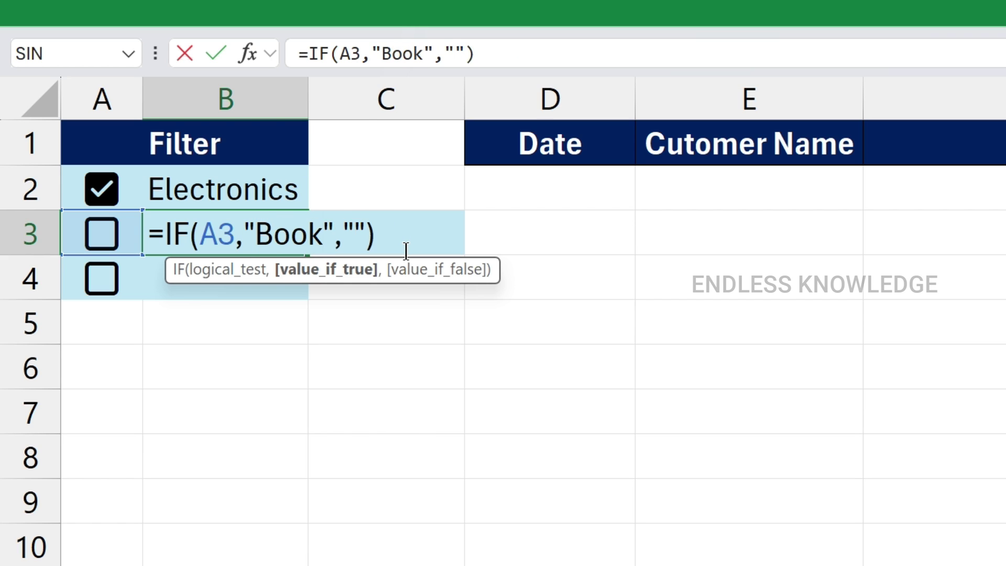
{"action": "key", "text": "Return"}
Change the category text in the B4 formula to "Clothing".
{"action": "double_click", "coordinate": [274, 279]}
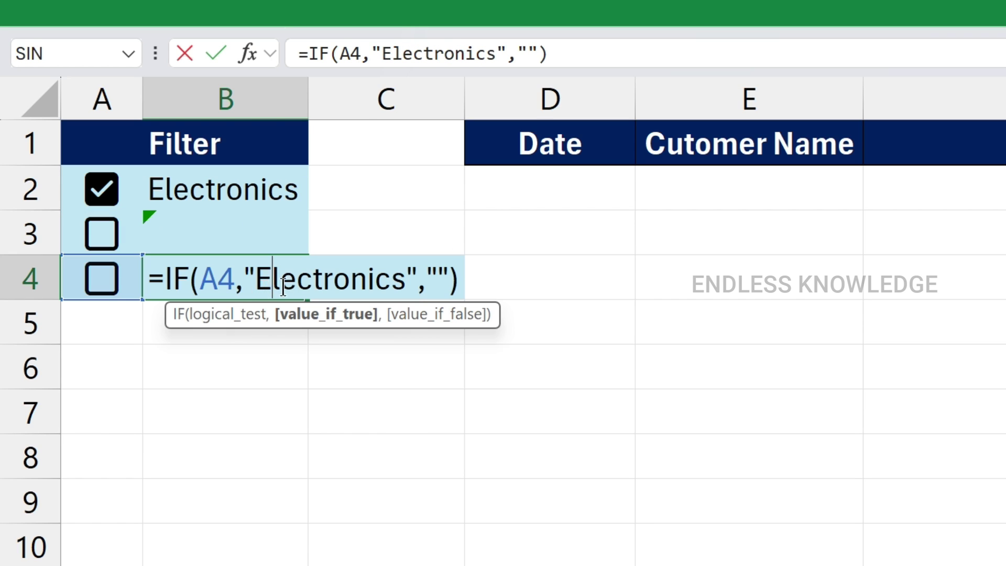
{"action": "left_click_drag", "start_coordinate": [257, 267], "coordinate": [405, 281]}
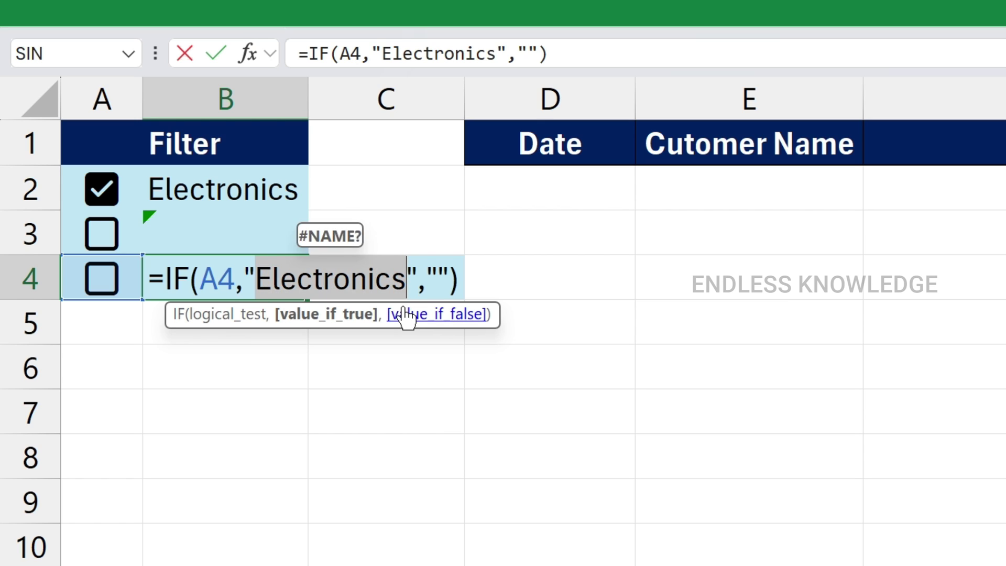
{"action": "type", "text": "Clothing"}
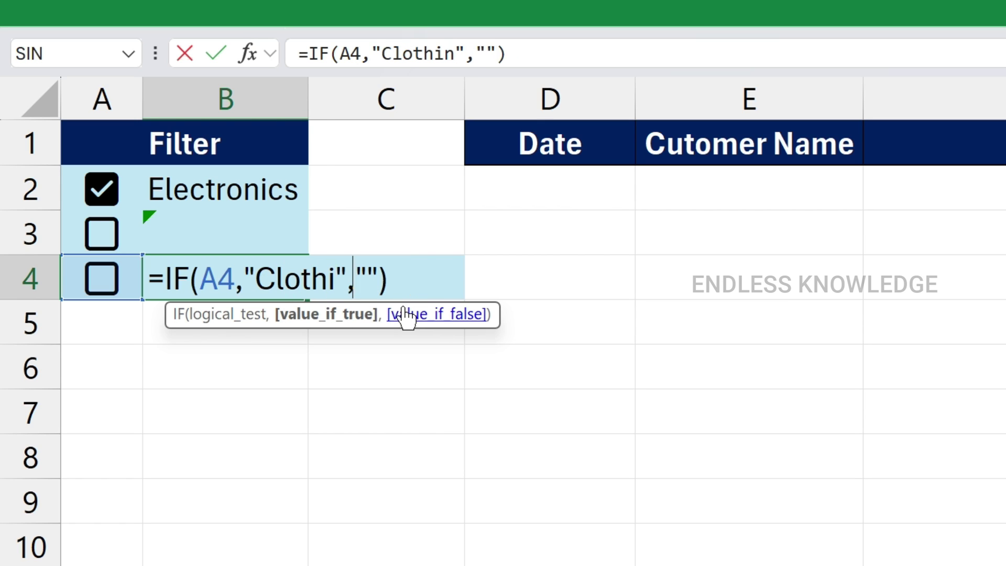
{"action": "key", "text": "Return"}
Tick the checkboxes in A3 and A4 to test the Books and Clothing formulas.
{"action": "left_click", "coordinate": [203, 218]}
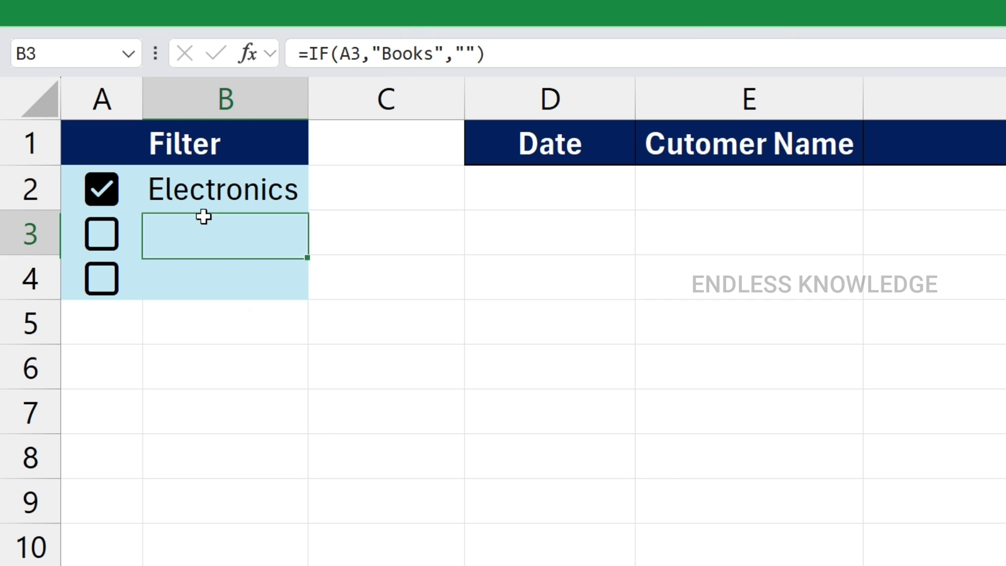
{"action": "left_click", "coordinate": [102, 235]}
{"action": "left_click", "coordinate": [108, 278]}
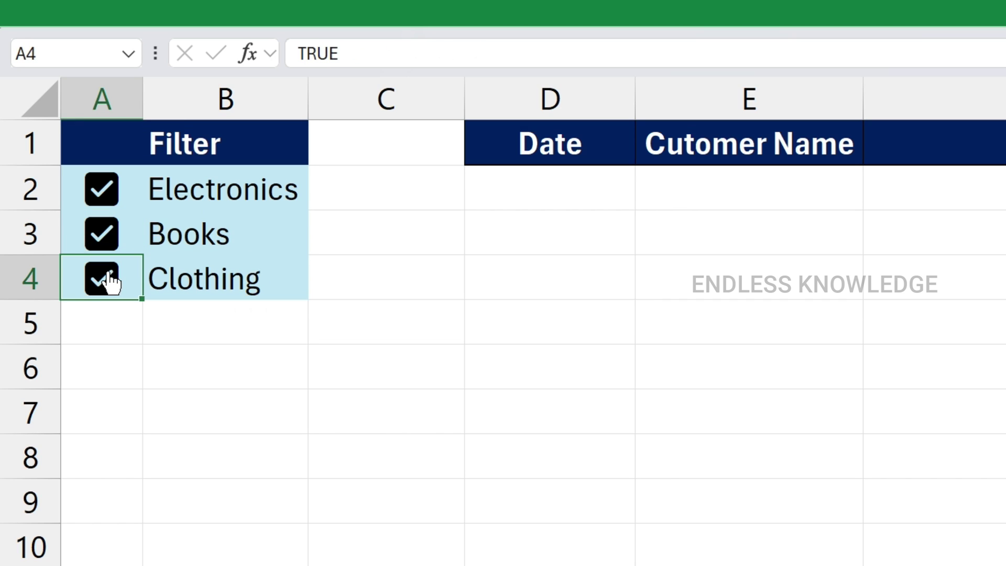
Switch the A2 checkbox off and on repeatedly to test the Electronics formula in B2.
{"action": "left_click", "coordinate": [101, 193]}
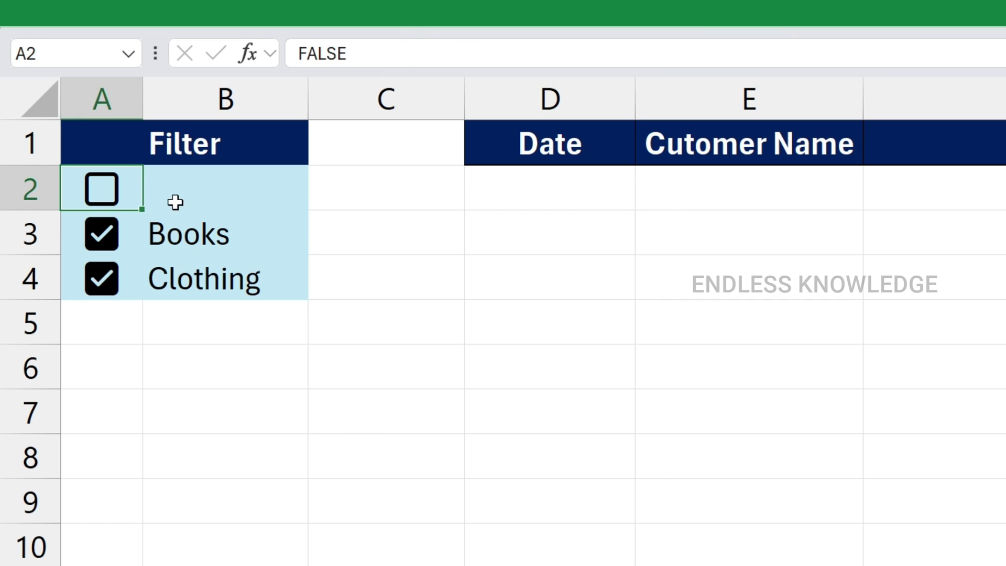
{"action": "left_click", "coordinate": [254, 193]}
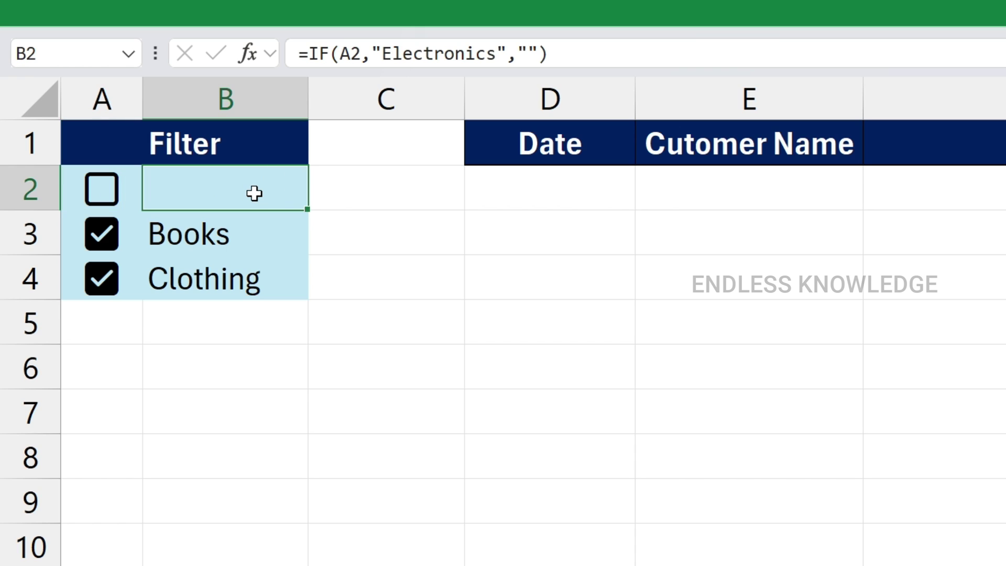
{"action": "left_click", "coordinate": [113, 201]}
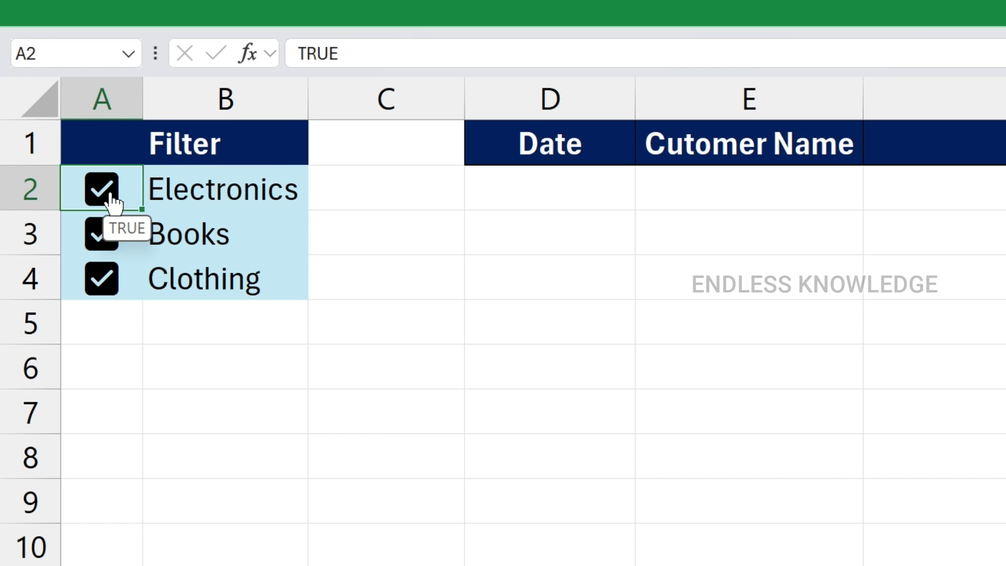
{"action": "left_click", "coordinate": [112, 203]}
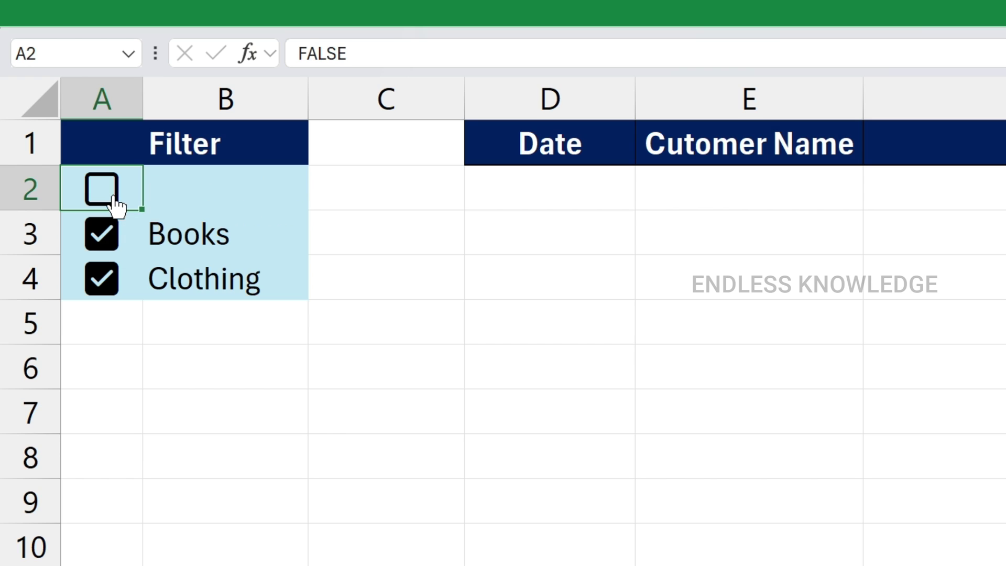
{"action": "left_click", "coordinate": [108, 202]}
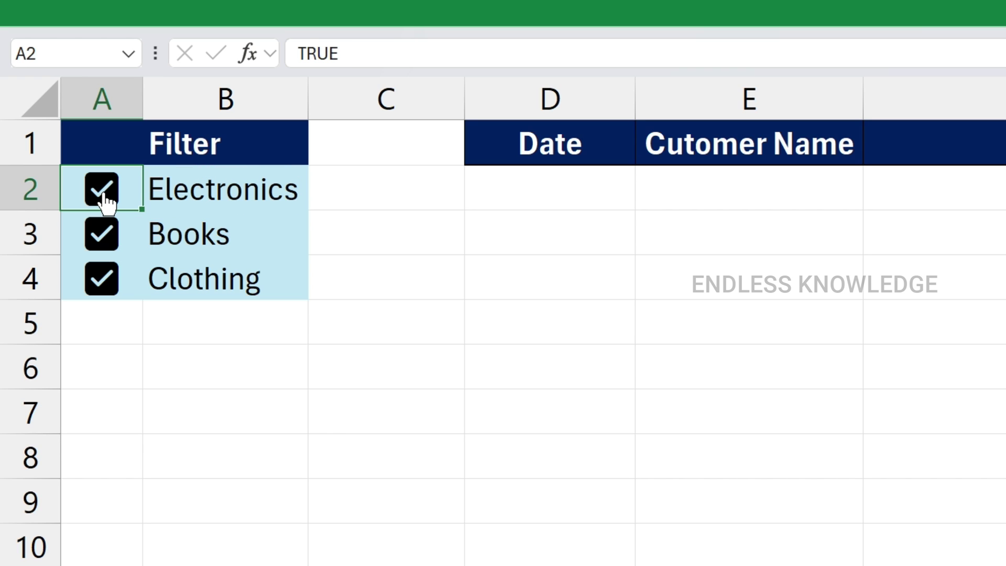
Untick all three filter checkboxes in A2, A3 and A4.
{"action": "left_click", "coordinate": [104, 198]}
{"action": "left_click", "coordinate": [101, 233]}
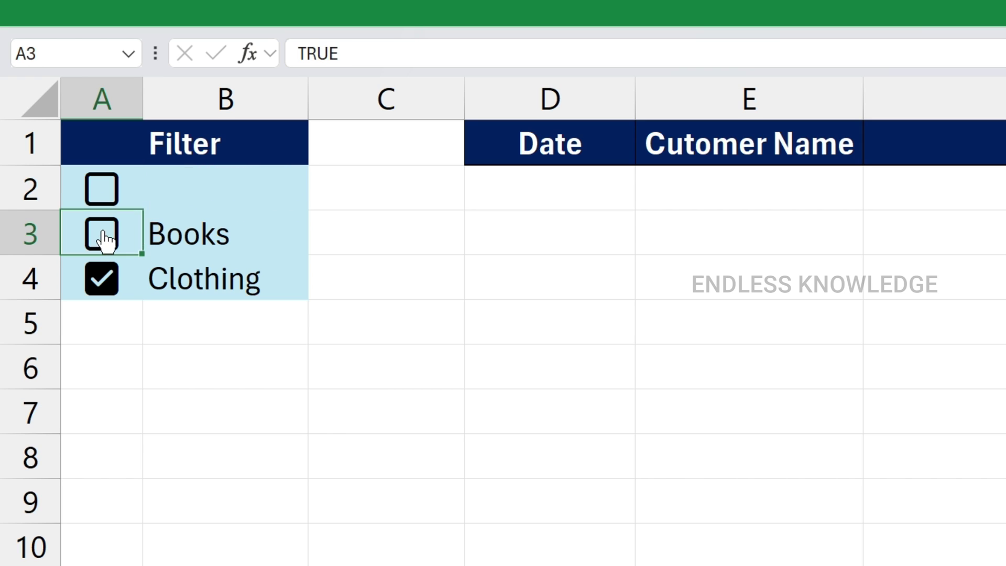
{"action": "left_click", "coordinate": [101, 280]}
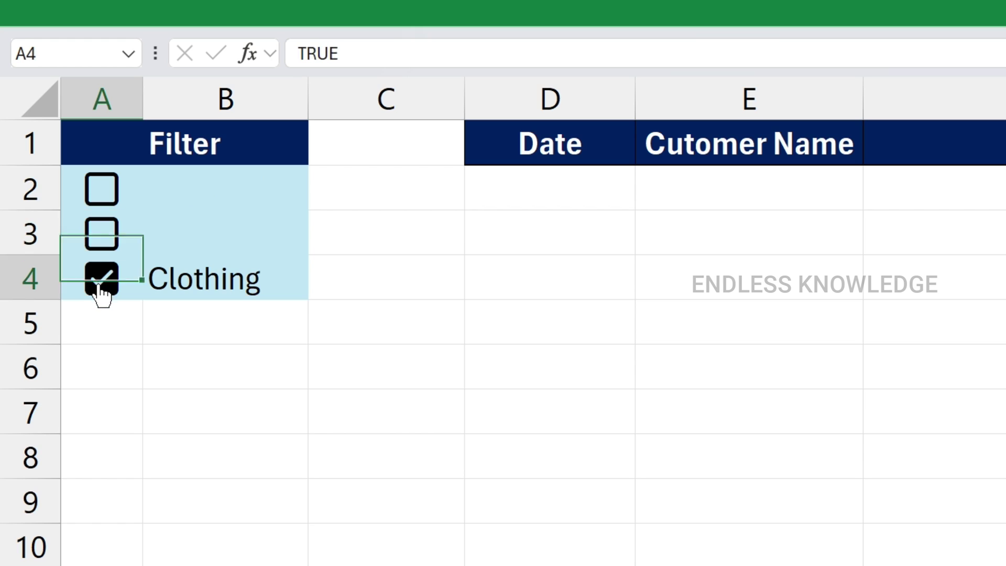
Insert a text box below the filter area and enter "Electronics" in it.
{"action": "left_click", "coordinate": [285, 8]}
{"action": "left_click", "coordinate": [328, 170]}
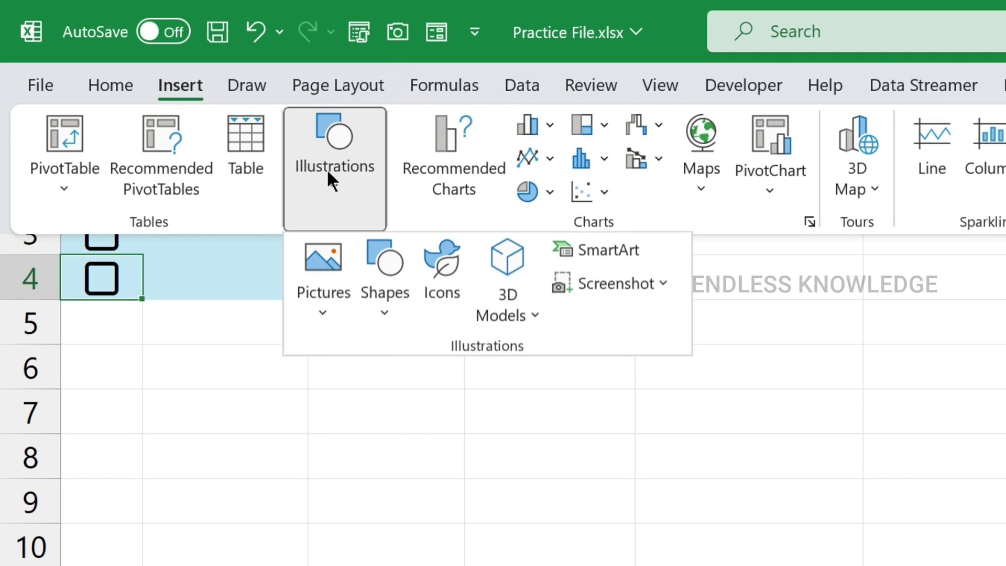
{"action": "left_click", "coordinate": [376, 306]}
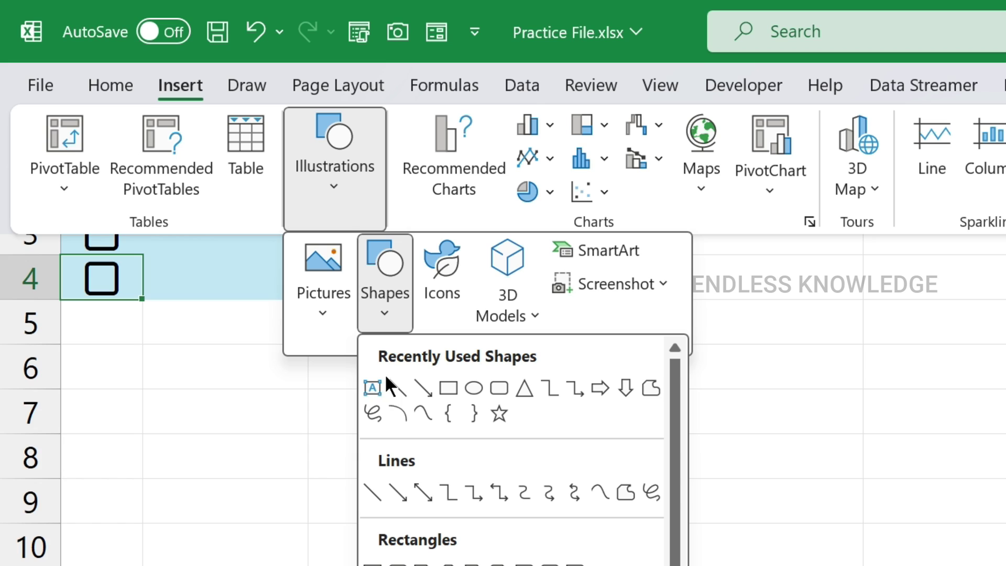
{"action": "left_click", "coordinate": [373, 388]}
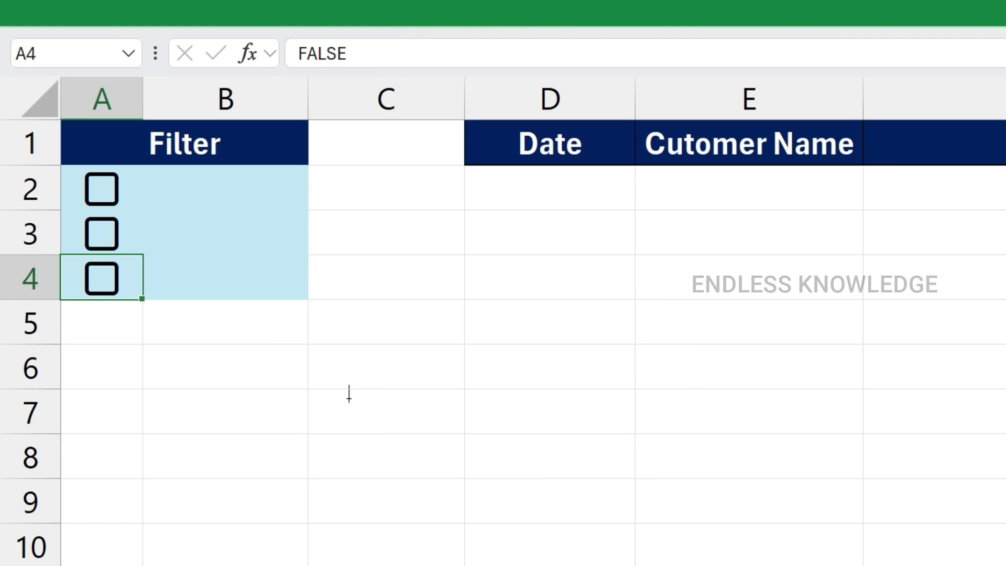
{"action": "left_click_drag", "start_coordinate": [213, 335], "coordinate": [258, 400]}
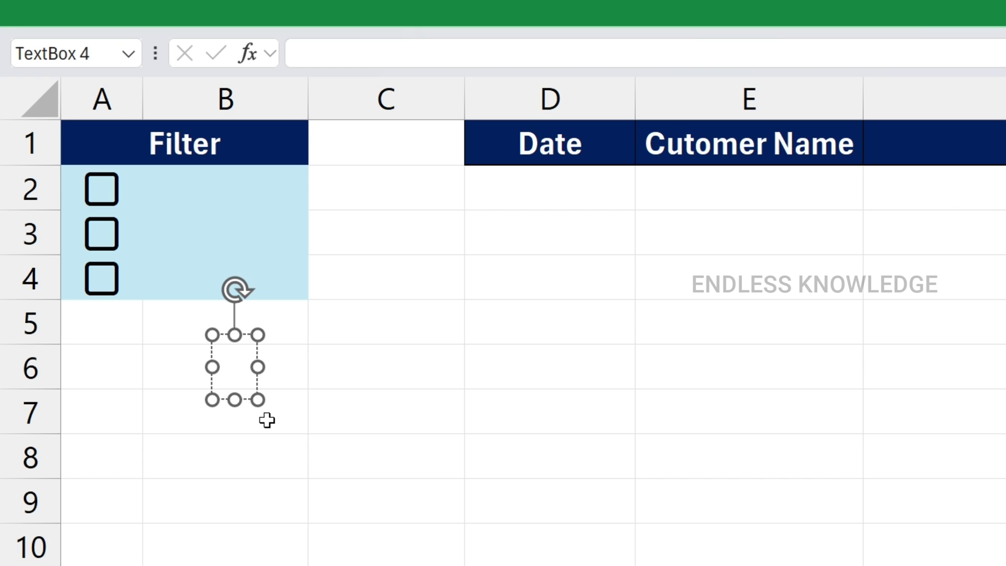
{"action": "type", "text": "Electronics"}
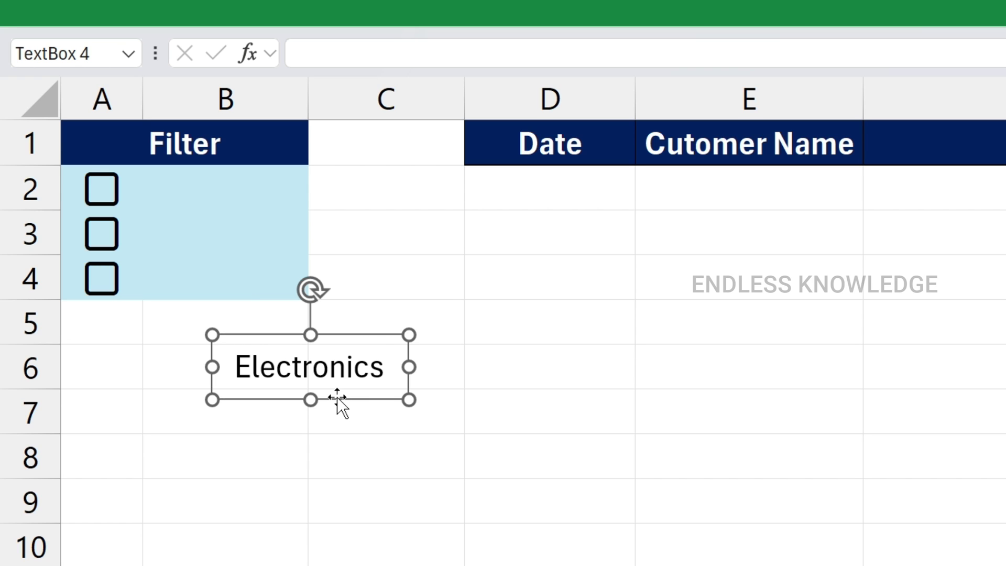
Duplicate the Electronics text box twice and move the last copy down to around rows 9 and 10.
{"action": "key", "text": "ctrl+d"}
{"action": "key", "text": "ctrl+d"}
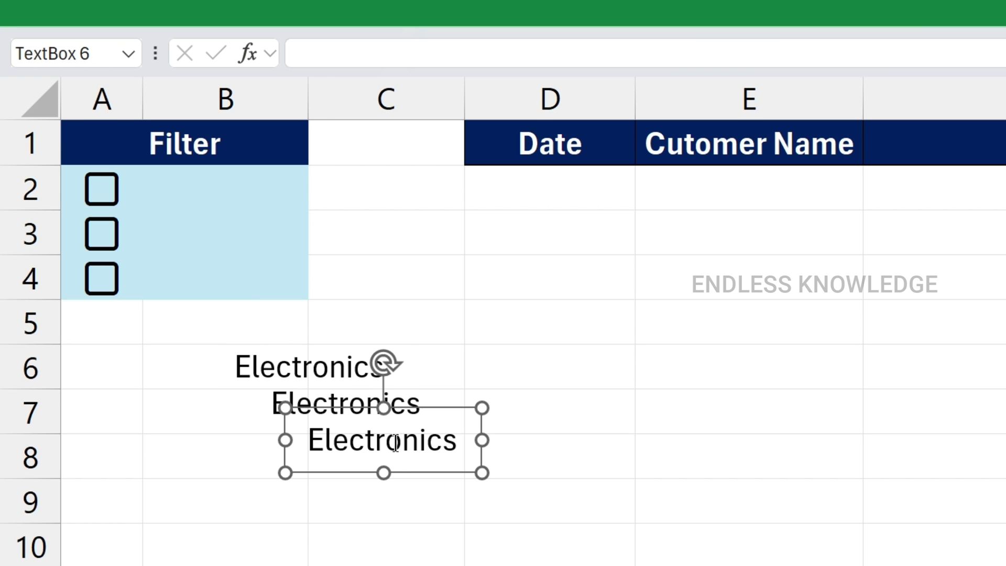
{"action": "left_click_drag", "start_coordinate": [402, 472], "coordinate": [397, 557]}
Change the text of the two duplicated text boxes to "Books" and "Clothing".
{"action": "double_click", "coordinate": [352, 404]}
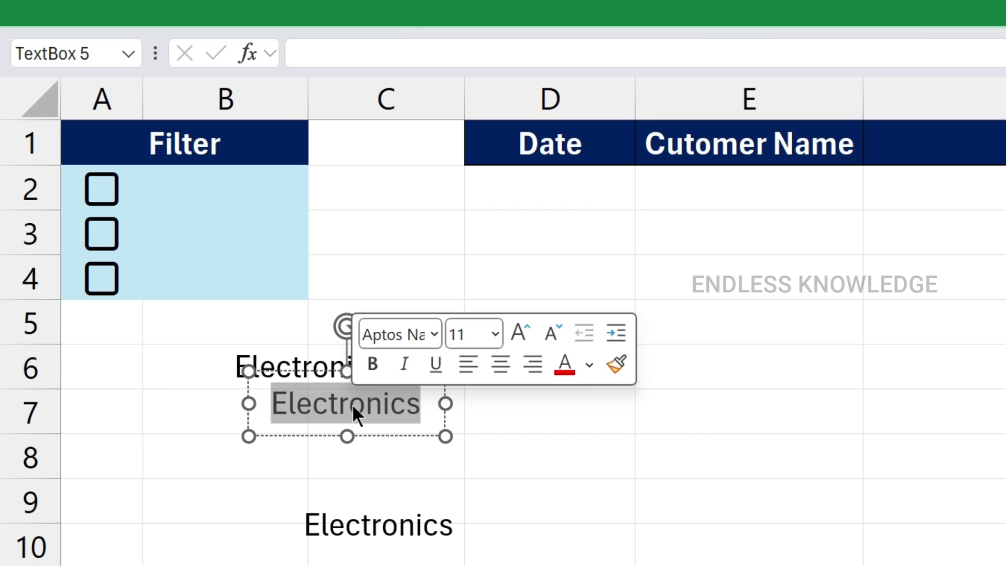
{"action": "type", "text": "Books"}
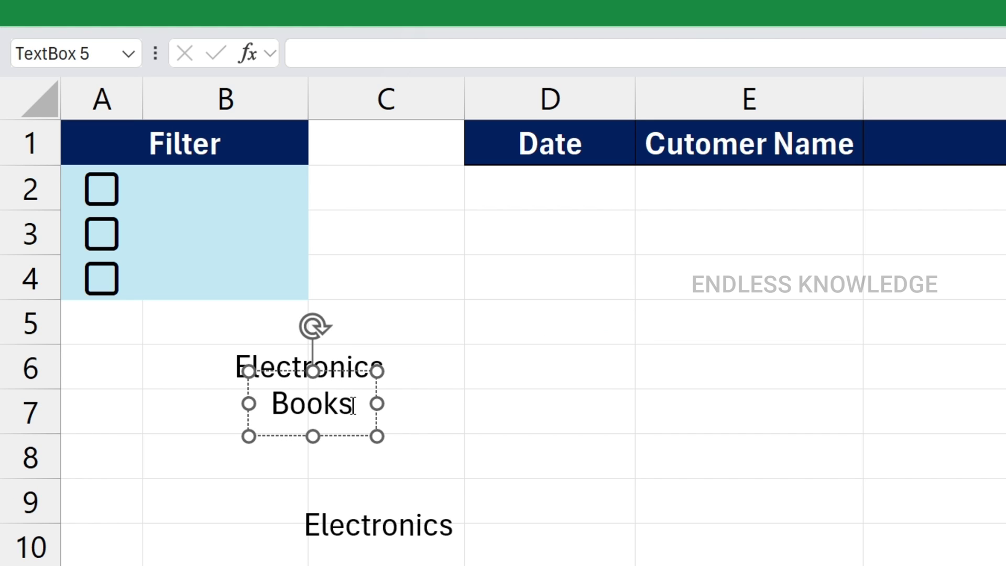
{"action": "left_click", "coordinate": [376, 524]}
{"action": "double_click", "coordinate": [379, 522]}
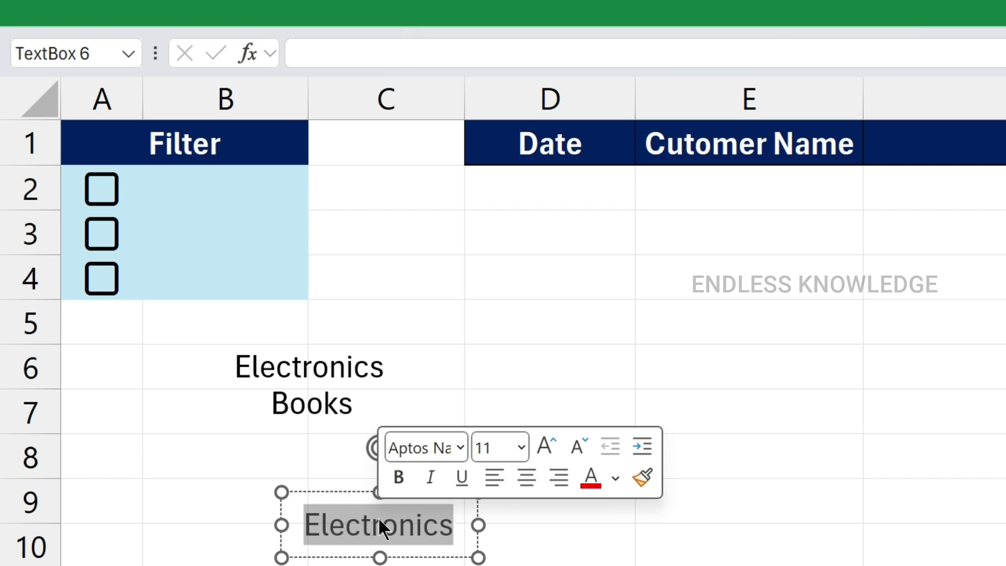
{"action": "type", "text": "C"}
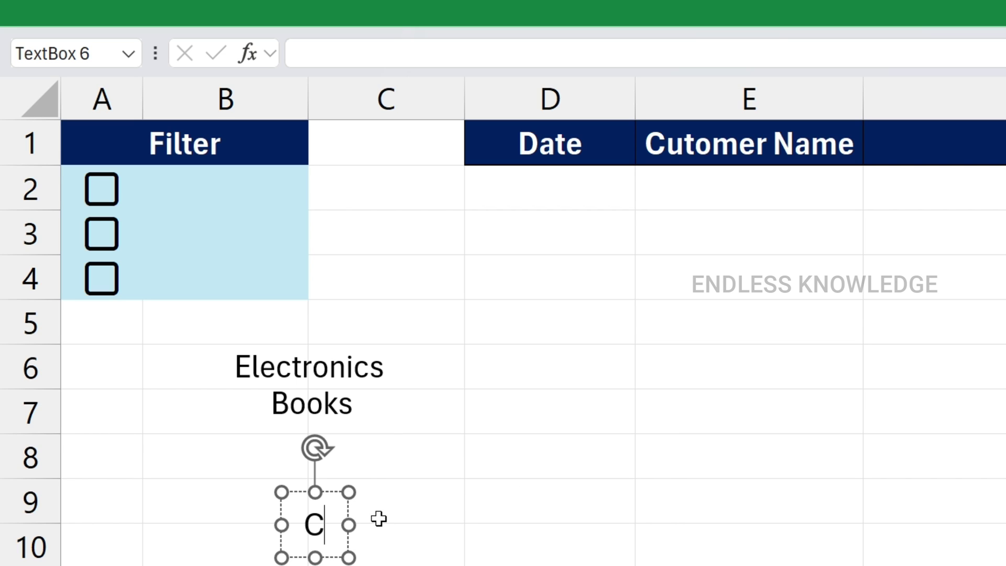
{"action": "type", "text": "lothing"}
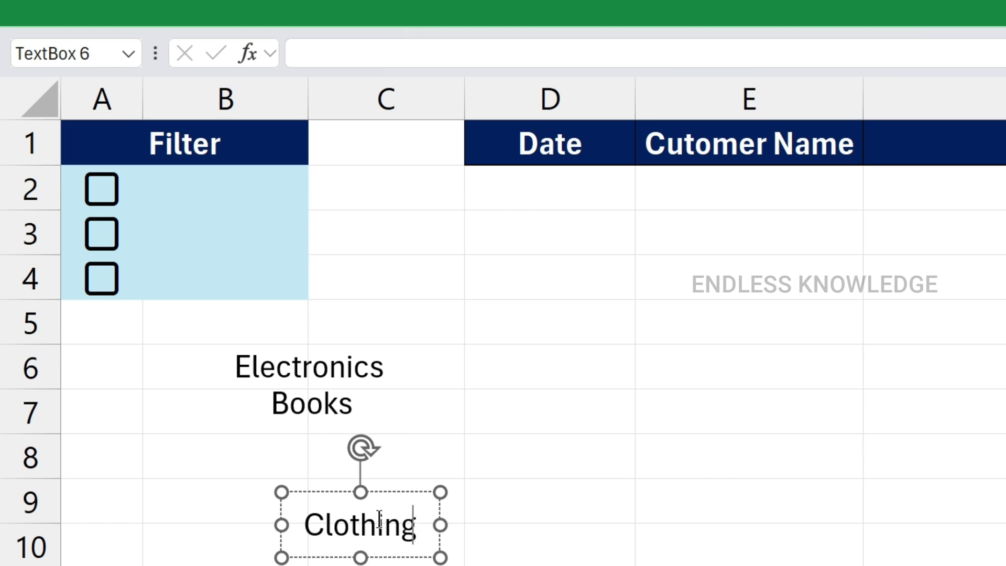
Move the Electronics text box over cell B2 and tick the A2 checkbox to check the alignment.
{"action": "left_click", "coordinate": [350, 343]}
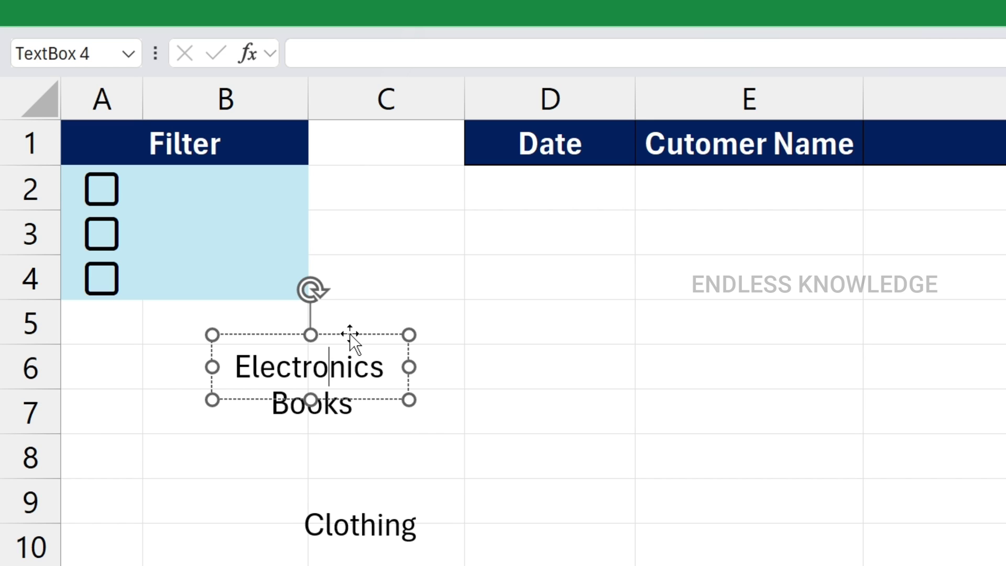
{"action": "left_click_drag", "start_coordinate": [350, 337], "coordinate": [265, 158]}
{"action": "left_click", "coordinate": [101, 190]}
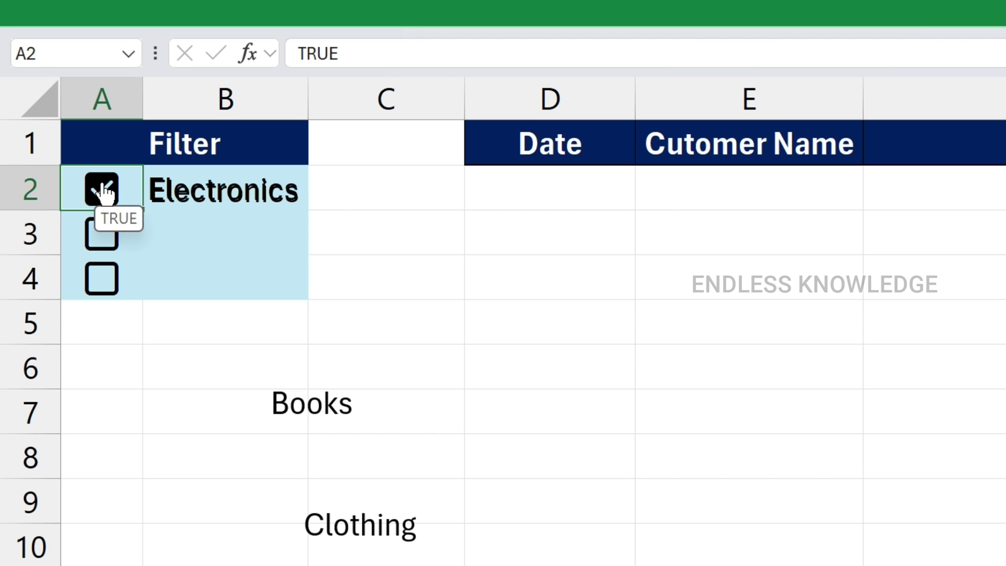
Nudge the Electronics text box into alignment with the text in B2, toggling the A2 checkbox to check it and leaving it unticked.
{"action": "left_click", "coordinate": [101, 190]}
{"action": "left_click", "coordinate": [200, 194]}
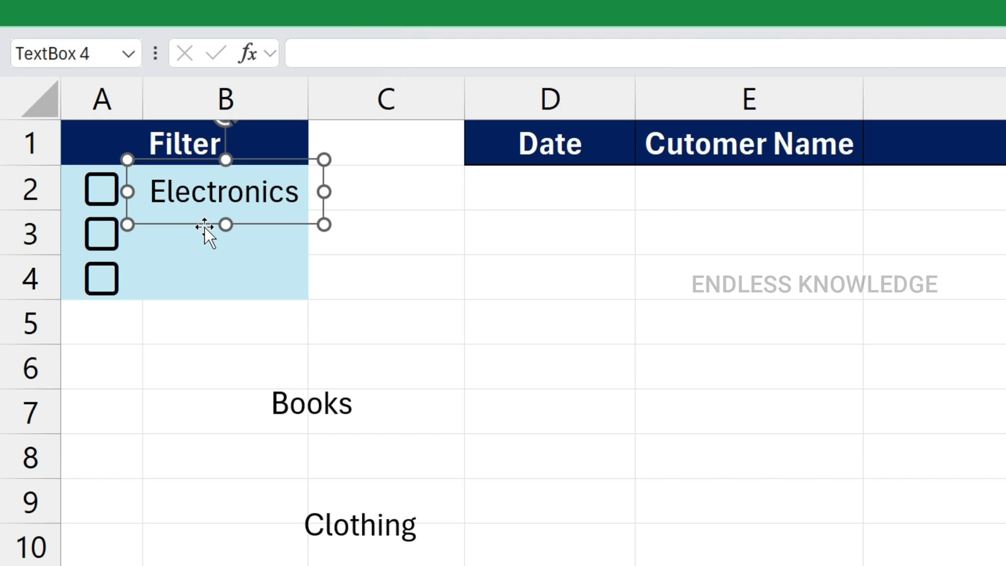
{"action": "left_click_drag", "start_coordinate": [204, 226], "coordinate": [204, 225]}
{"action": "left_click", "coordinate": [104, 201]}
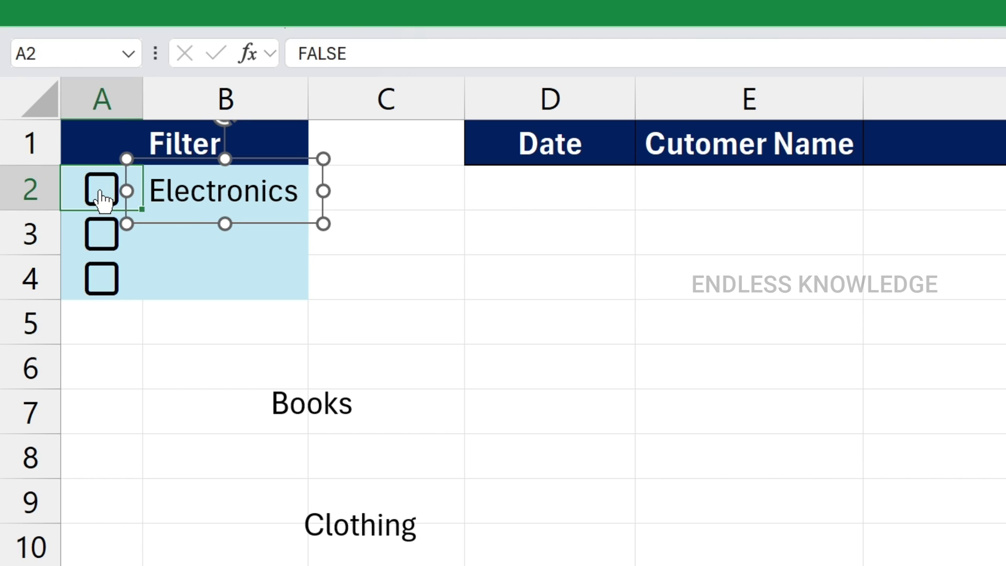
{"action": "left_click", "coordinate": [101, 190]}
{"action": "left_click", "coordinate": [101, 190]}
Move the Books and Clothing text boxes over cells B3 and B4, and toggle the A2 checkbox on and off to test the labels.
{"action": "left_click", "coordinate": [288, 403]}
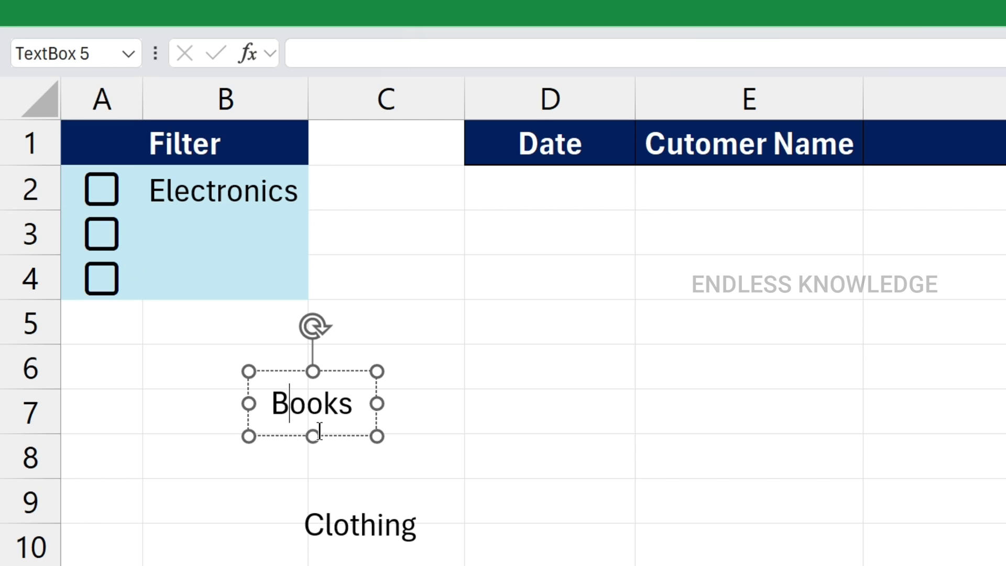
{"action": "left_click_drag", "start_coordinate": [333, 442], "coordinate": [213, 265]}
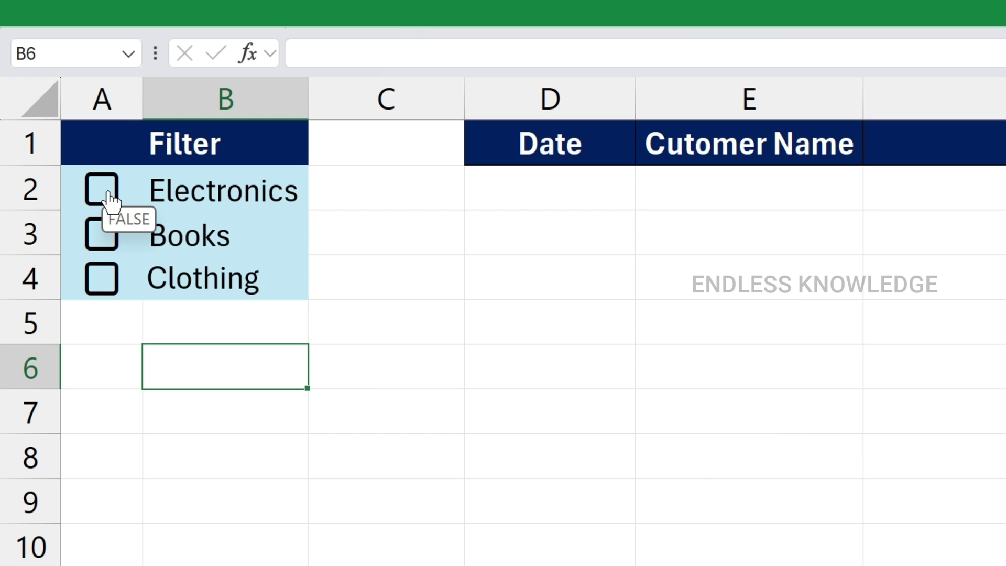
{"action": "left_click", "coordinate": [109, 199]}
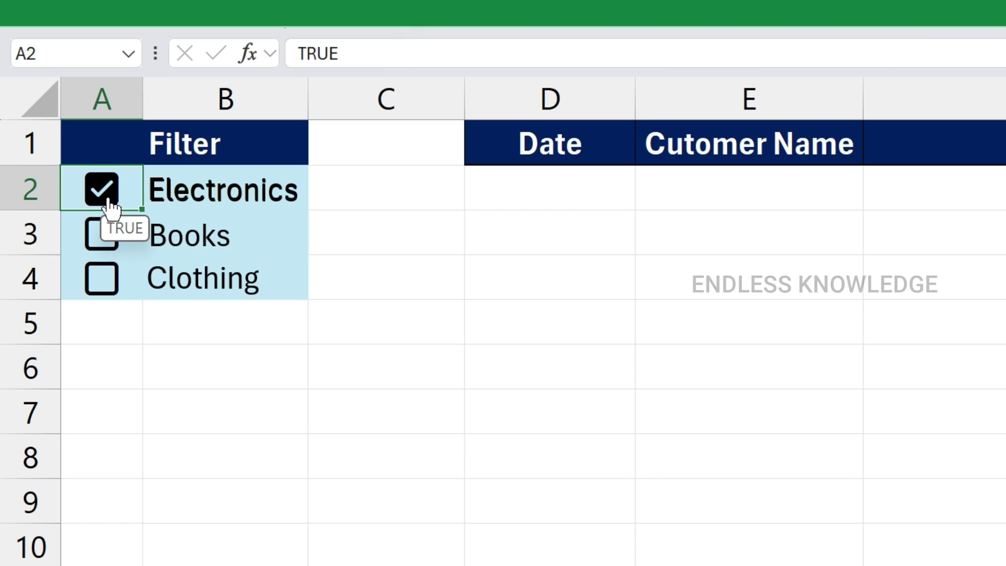
{"action": "left_click", "coordinate": [110, 200]}
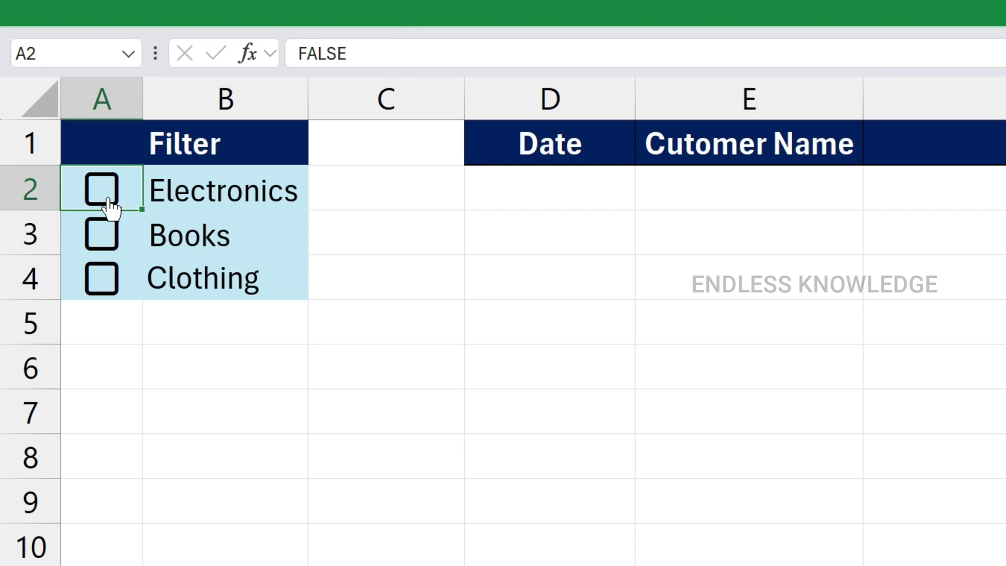
Start a FILTER formula in cell D2 under the Date header.
{"action": "left_click", "coordinate": [549, 197]}
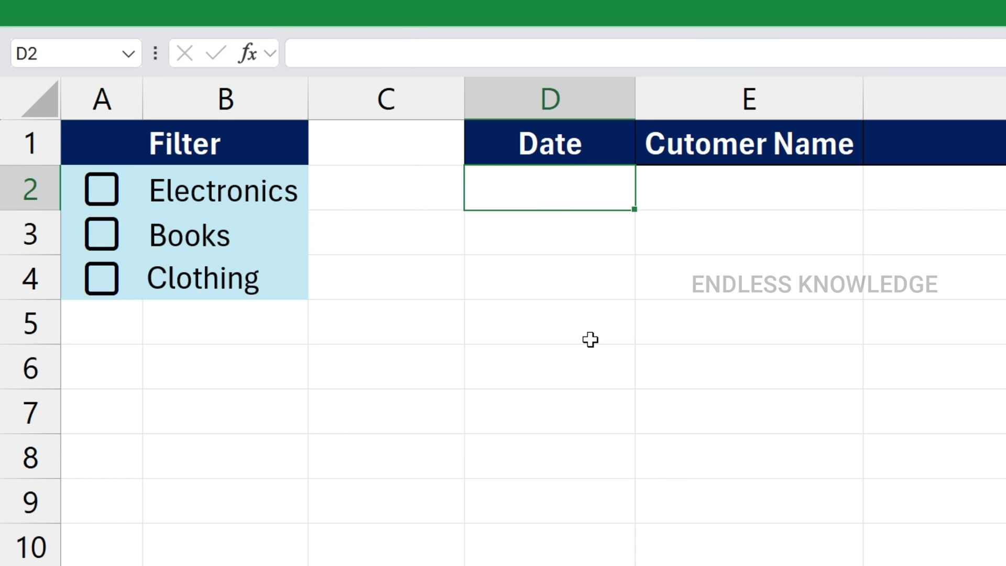
{"action": "type", "text": "=fil"}
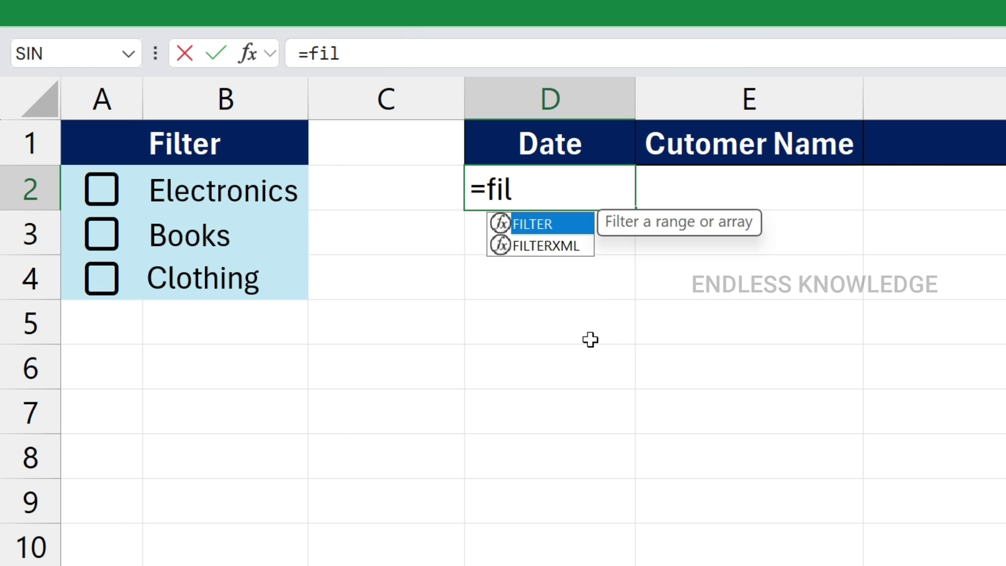
{"action": "key", "text": "Tab"}
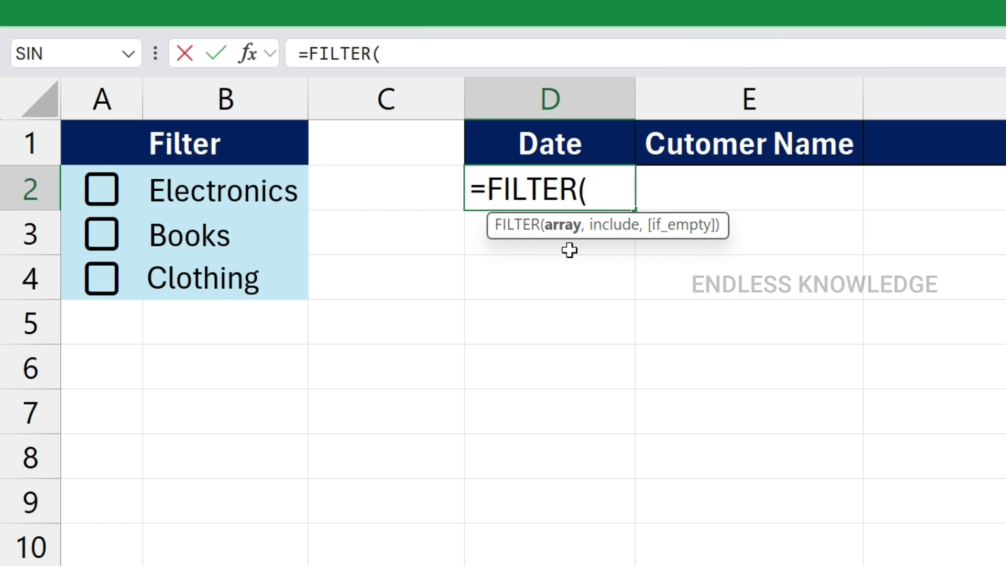
{"action": "type", "text": ","}
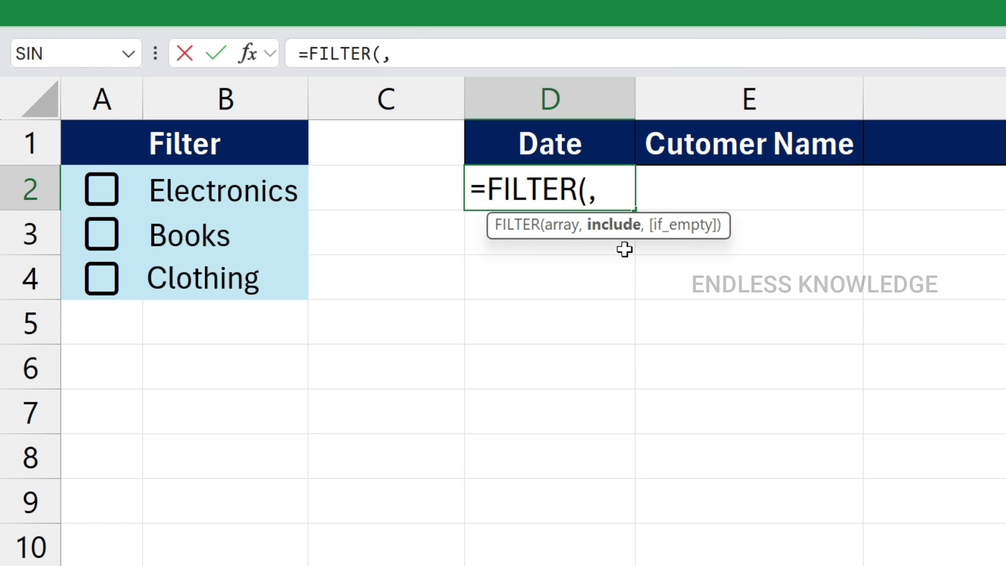
{"action": "type", "text": ","}
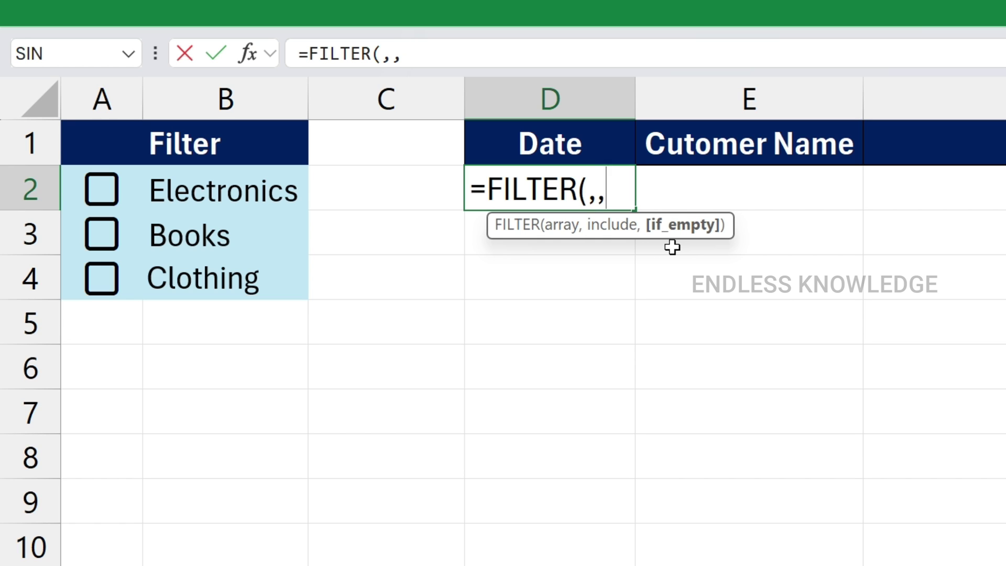
{"action": "key", "text": "BackSpace"}
{"action": "key", "text": "BackSpace"}
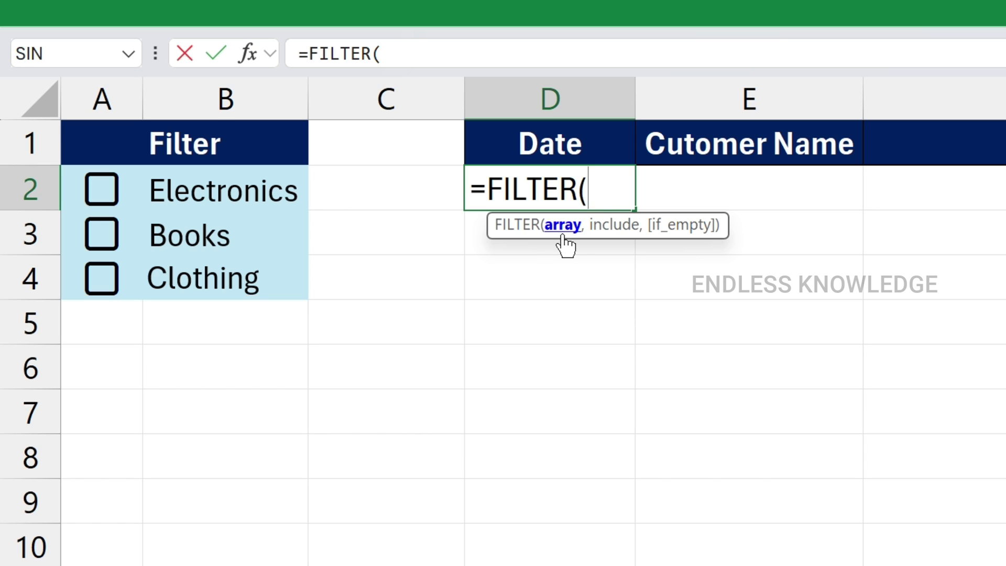
Use all the data rows of the Source sheet's table, Table1, as the FILTER function's array argument.
{"action": "key", "text": "ctrl+Page_Down"}
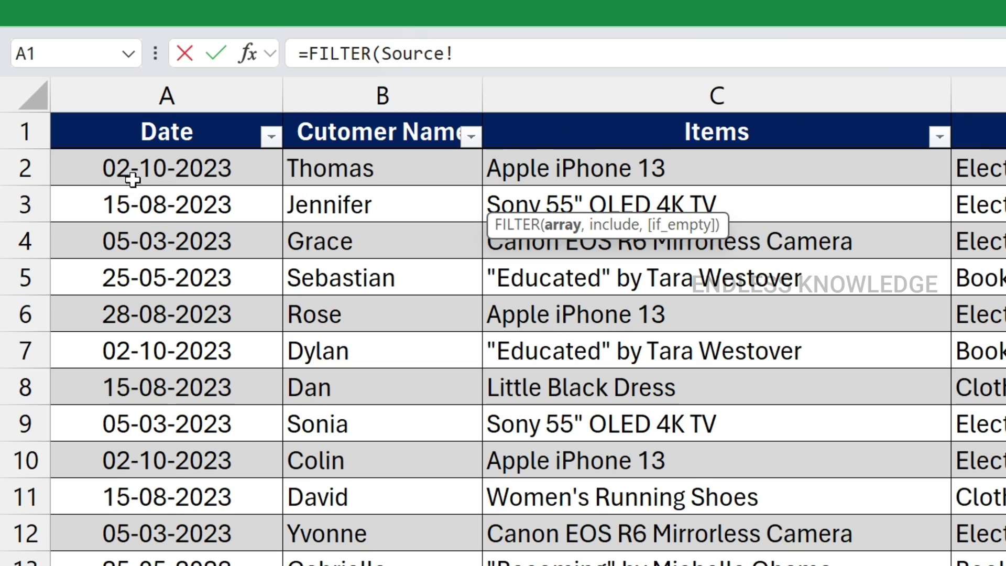
{"action": "left_click_drag", "start_coordinate": [134, 168], "coordinate": [930, 521]}
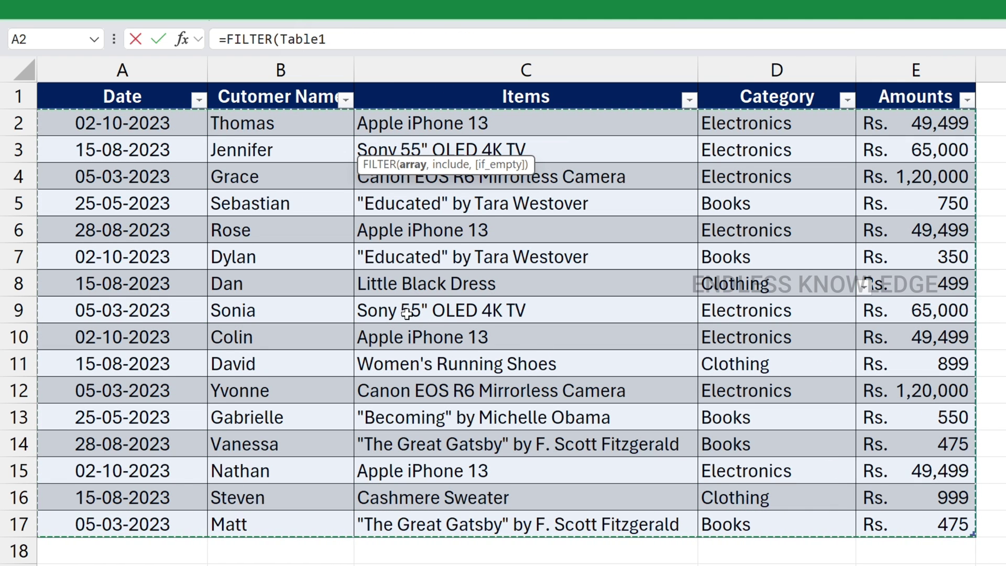
{"action": "left_click", "coordinate": [337, 40]}
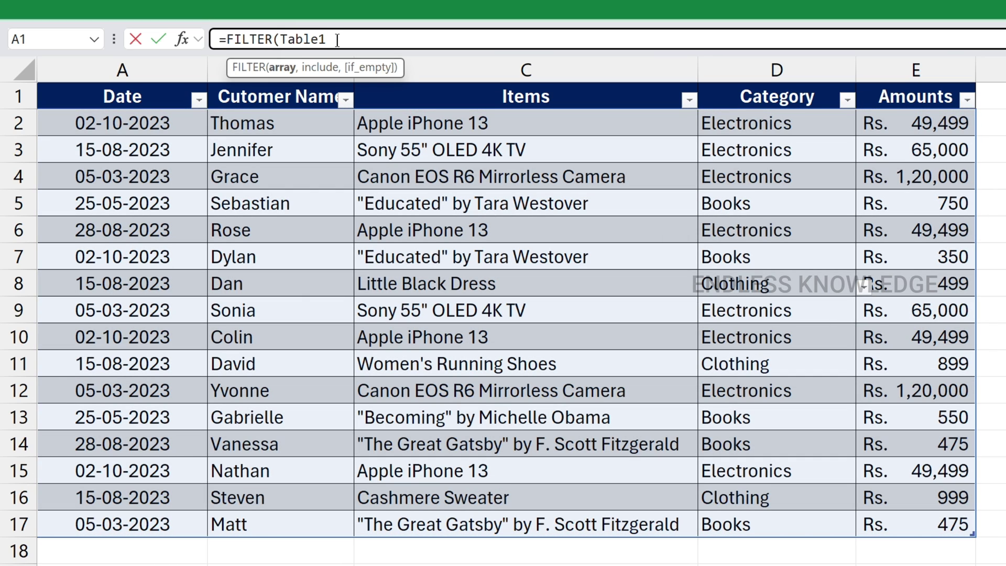
{"action": "type", "text": ","}
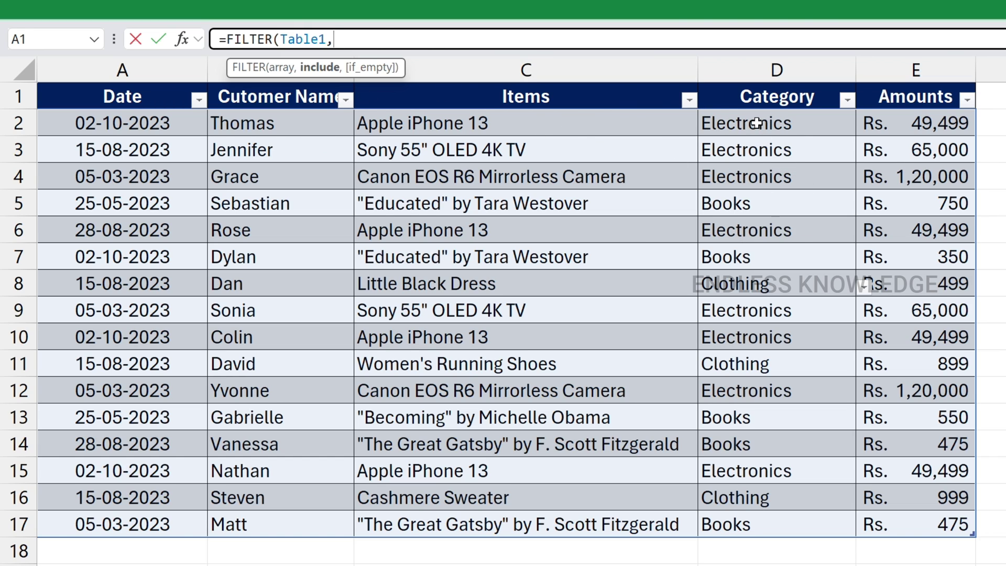
Set the include condition to the Source table's Category column equal to Filter!b2.
{"action": "left_click_drag", "start_coordinate": [758, 123], "coordinate": [747, 521]}
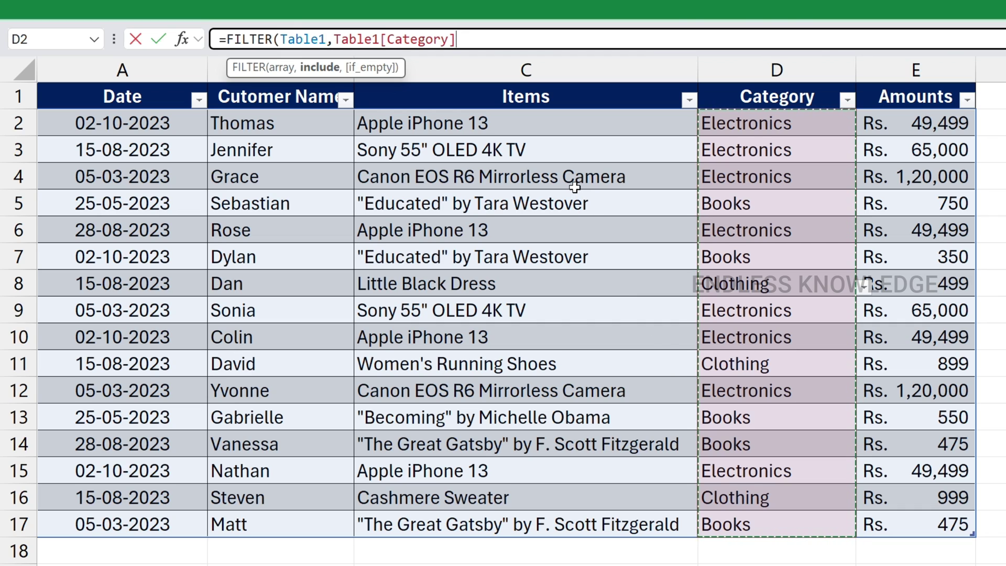
{"action": "type", "text": "="}
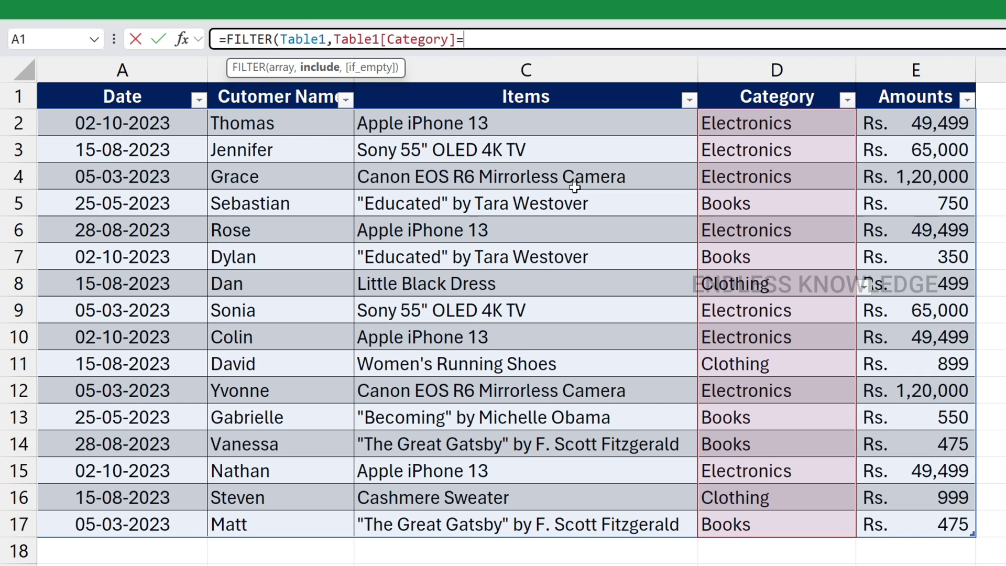
{"action": "key", "text": "ctrl+Page_Down"}
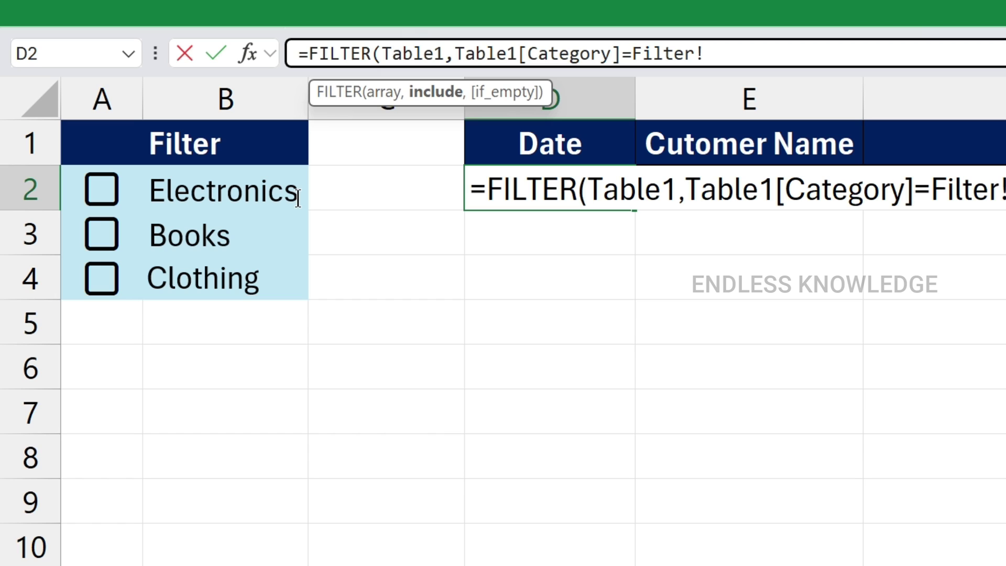
{"action": "type", "text": "b2"}
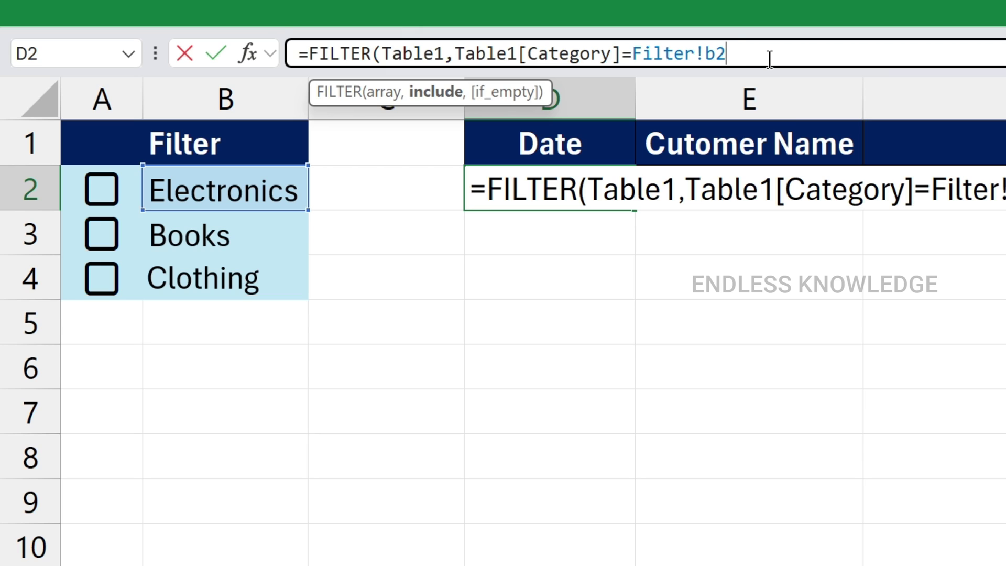
Nest a second FILTER as the if_empty argument, reusing Table1,Table1[Category]= from the first one and comparing with b3.
{"action": "type", "text": ","}
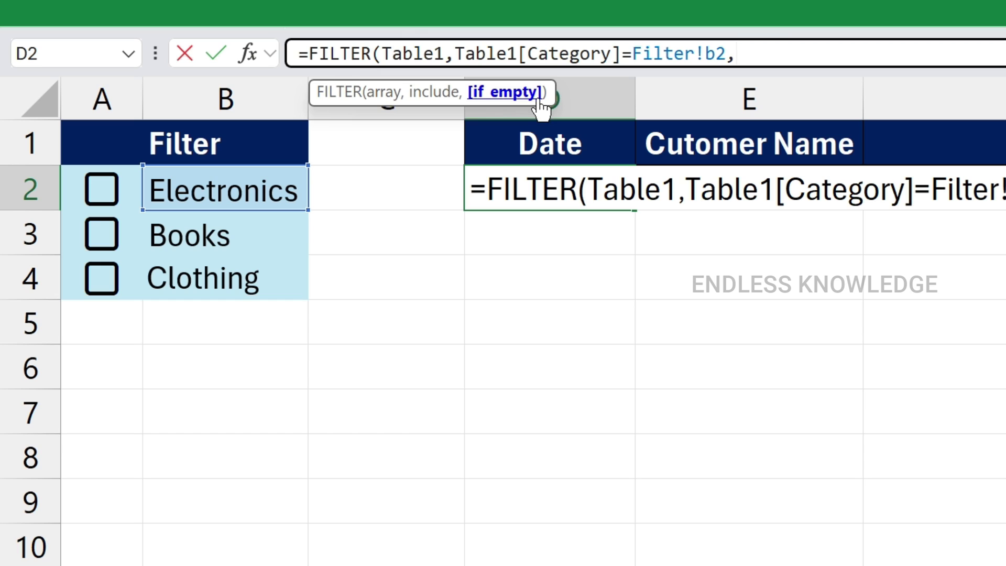
{"action": "type", "text": "fil"}
{"action": "key", "text": "Tab"}
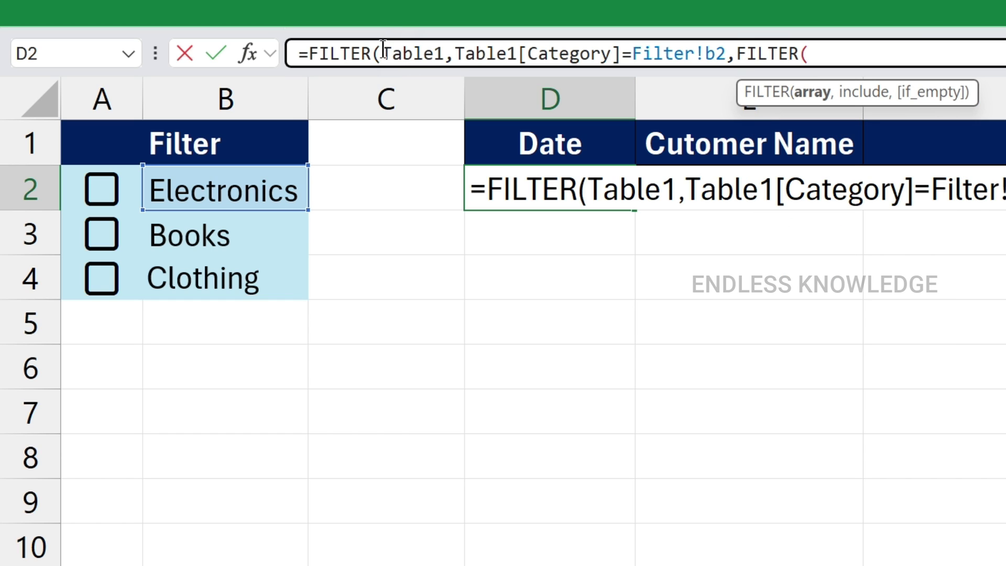
{"action": "left_click_drag", "start_coordinate": [382, 53], "coordinate": [633, 78]}
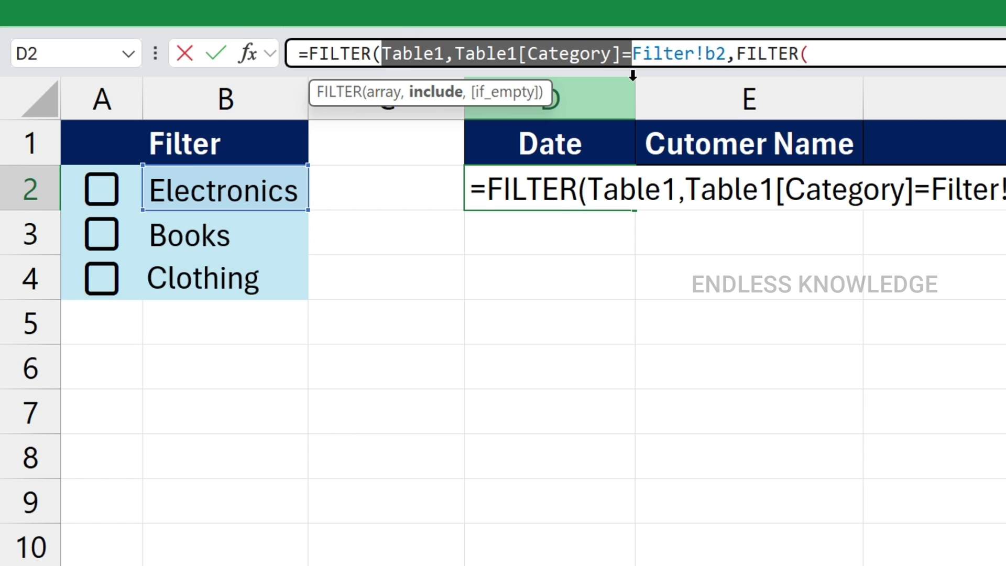
{"action": "key", "text": "ctrl+c"}
{"action": "left_click", "coordinate": [845, 53]}
{"action": "key", "text": "ctrl+v"}
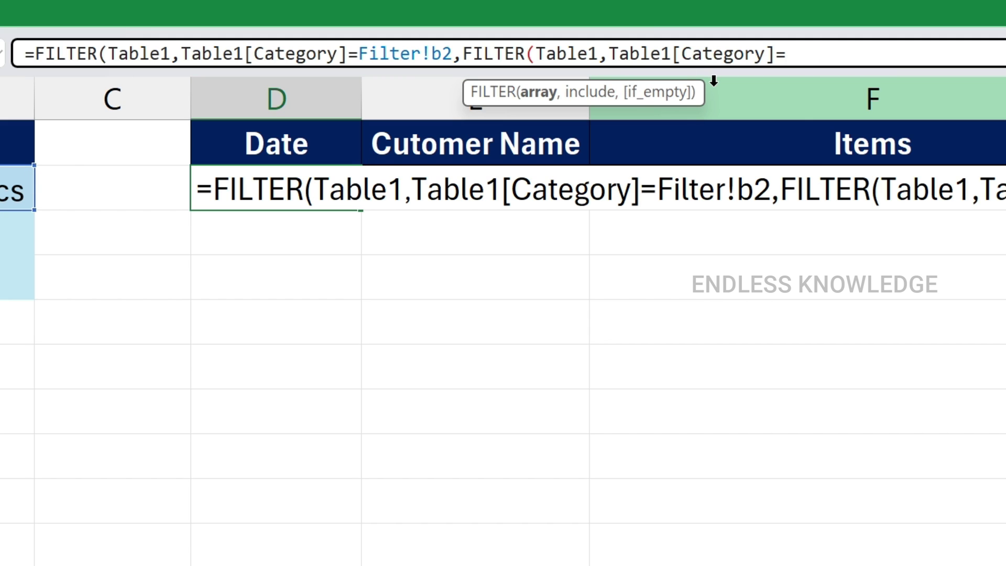
{"action": "type", "text": "b3,"}
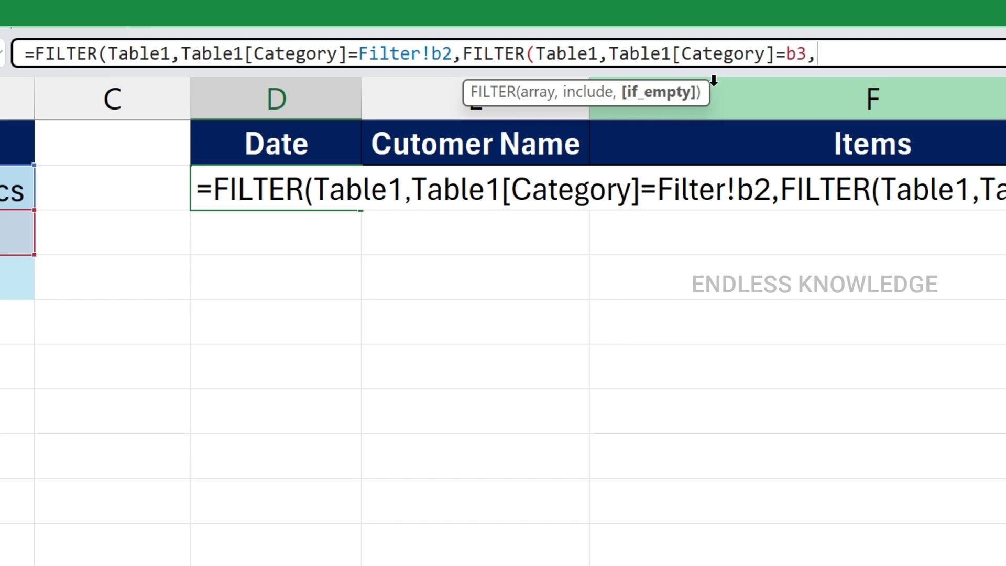
Nest a third FILTER as the second one's if_empty argument, with Table1 as the array and Table1[Category]=b4 as the condition.
{"action": "type", "text": "fil"}
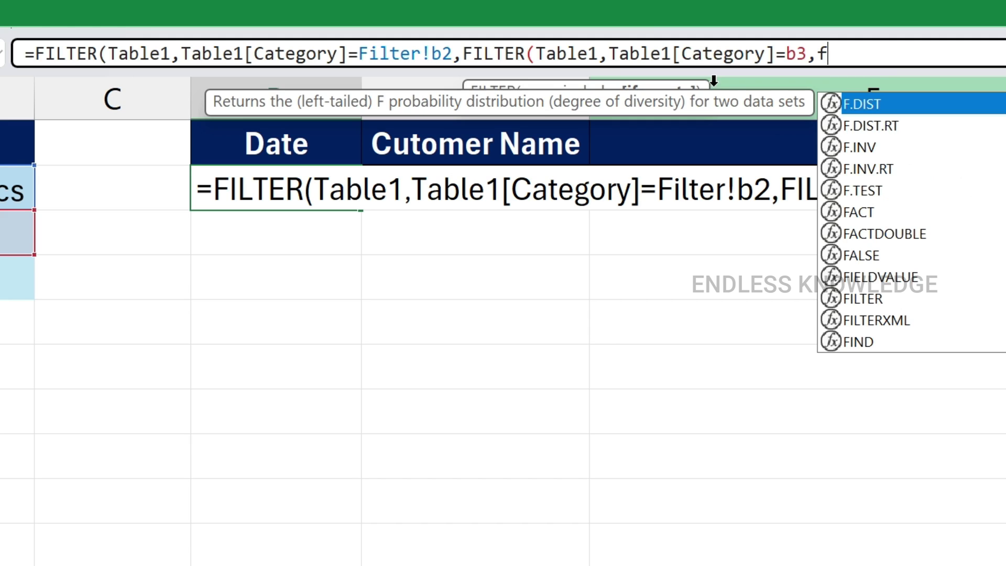
{"action": "key", "text": "Tab"}
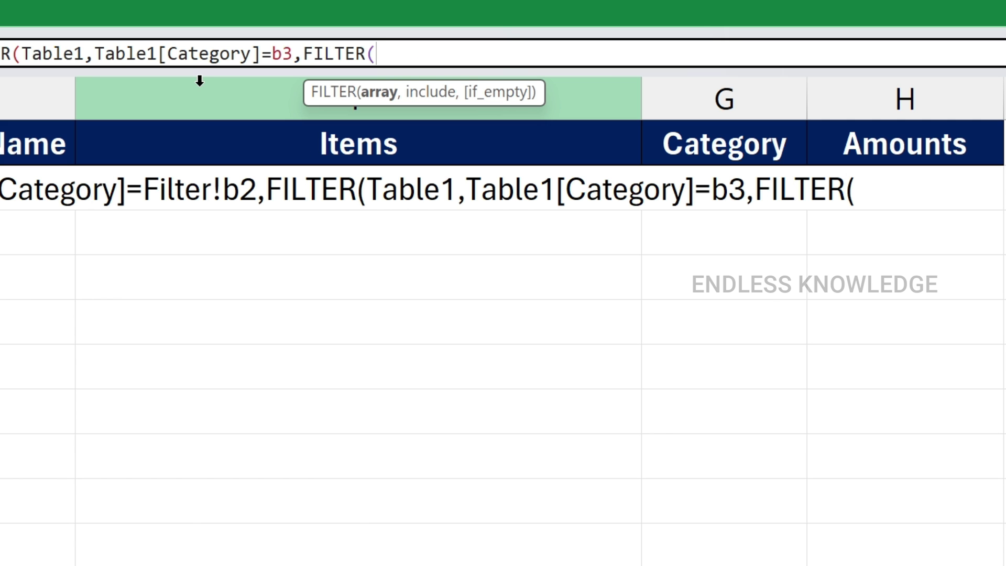
{"action": "type", "text": "Table1,Table1[Category]="}
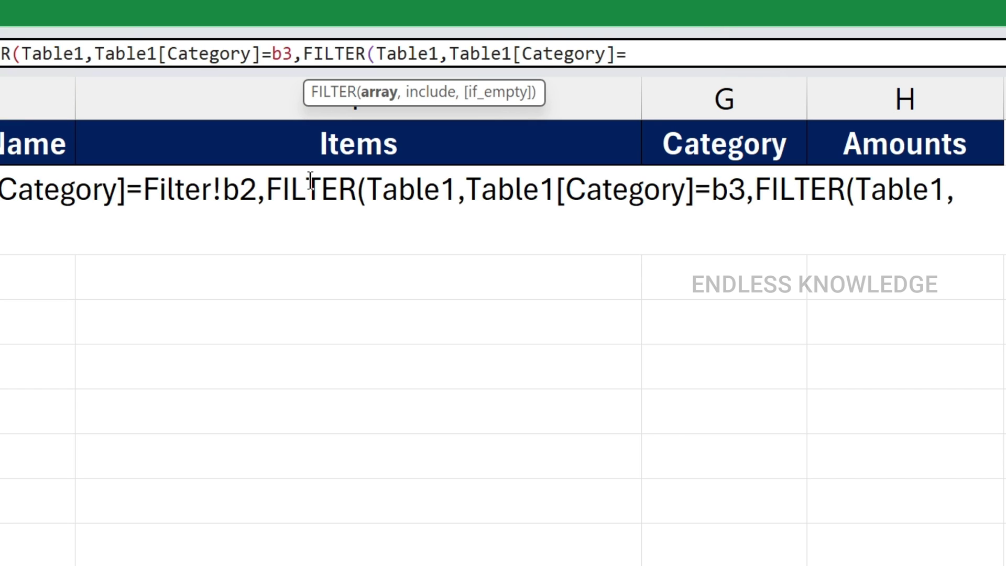
{"action": "type", "text": "b4"}
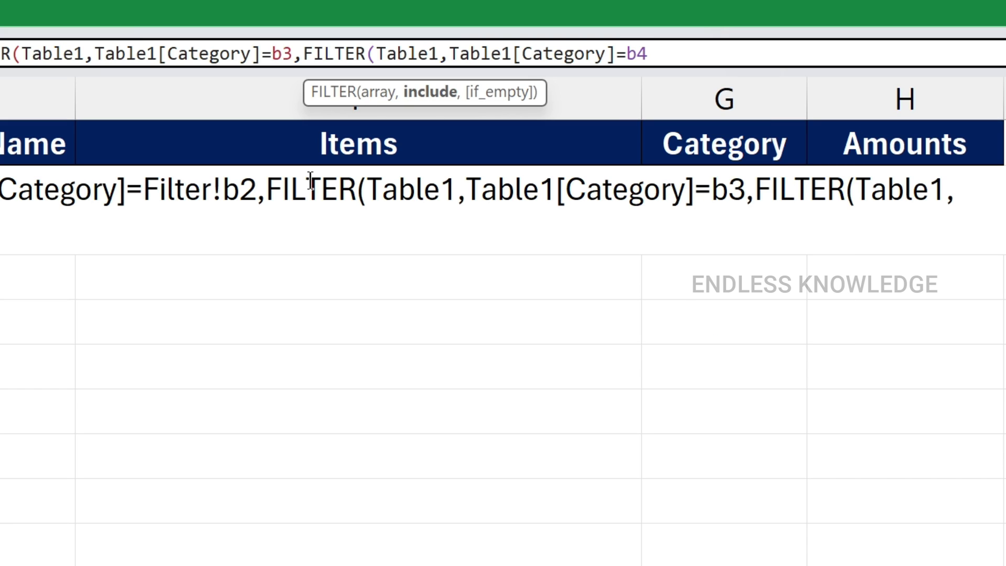
{"action": "type", "text": ","}
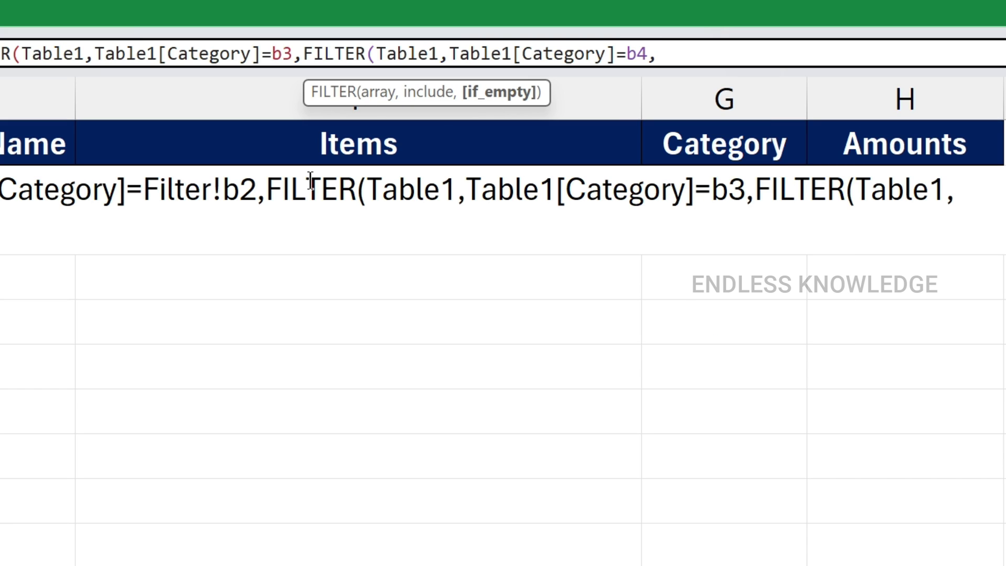
Set the innermost if_empty text to "Check any category", close all three FILTER functions and enter the formula.
{"action": "type", "text": "\"Check"}
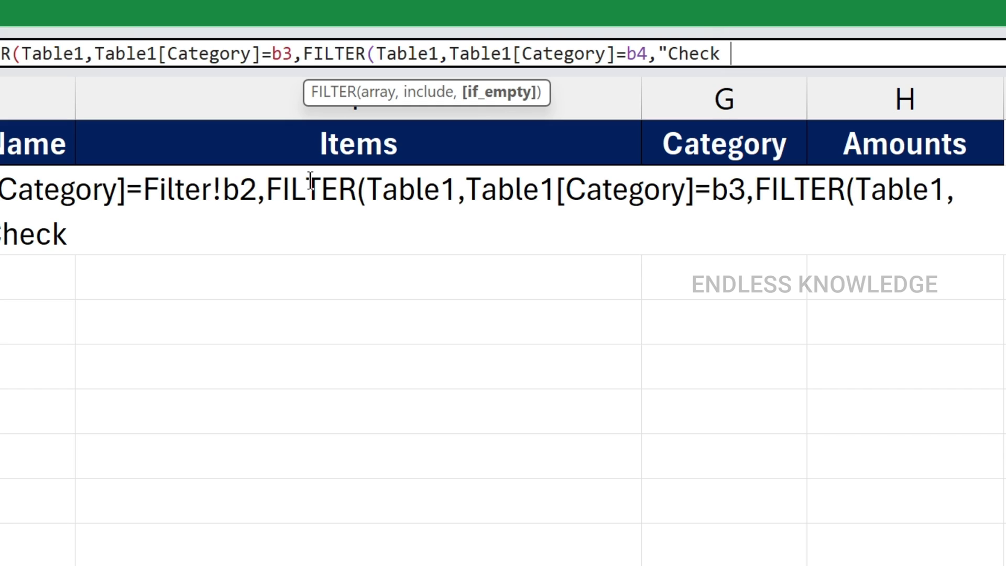
{"action": "type", "text": " an"}
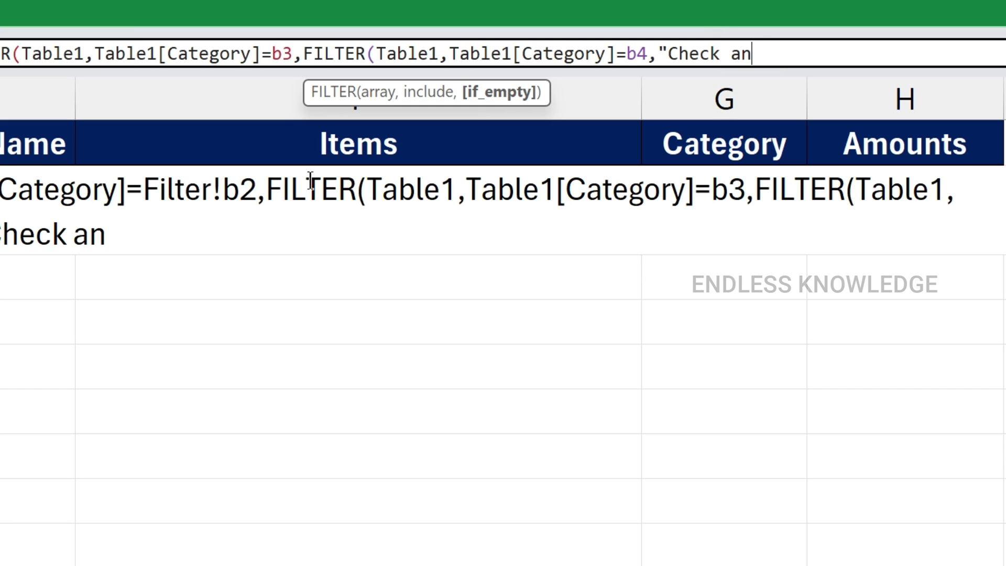
{"action": "type", "text": "y category"}
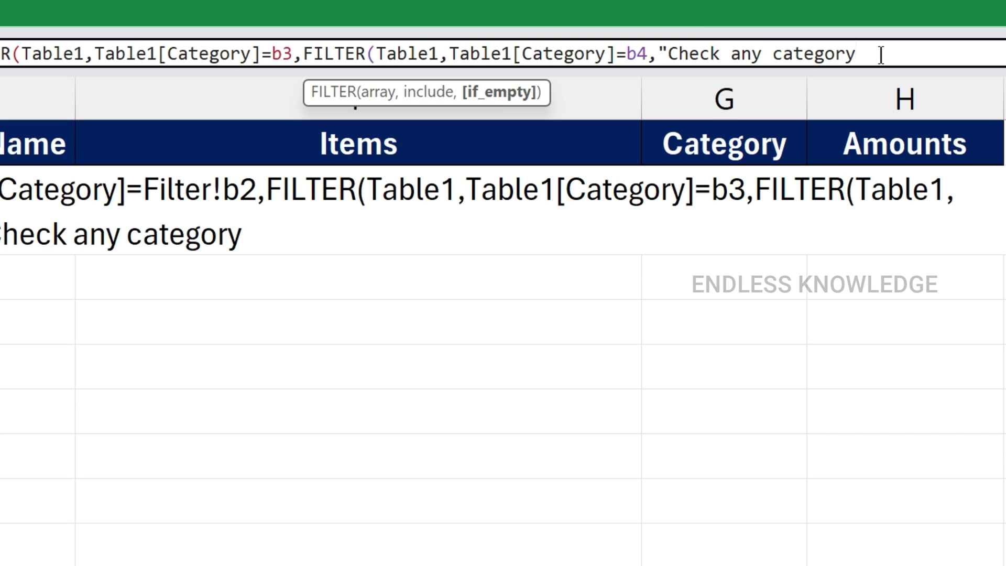
{"action": "type", "text": "\")))"}
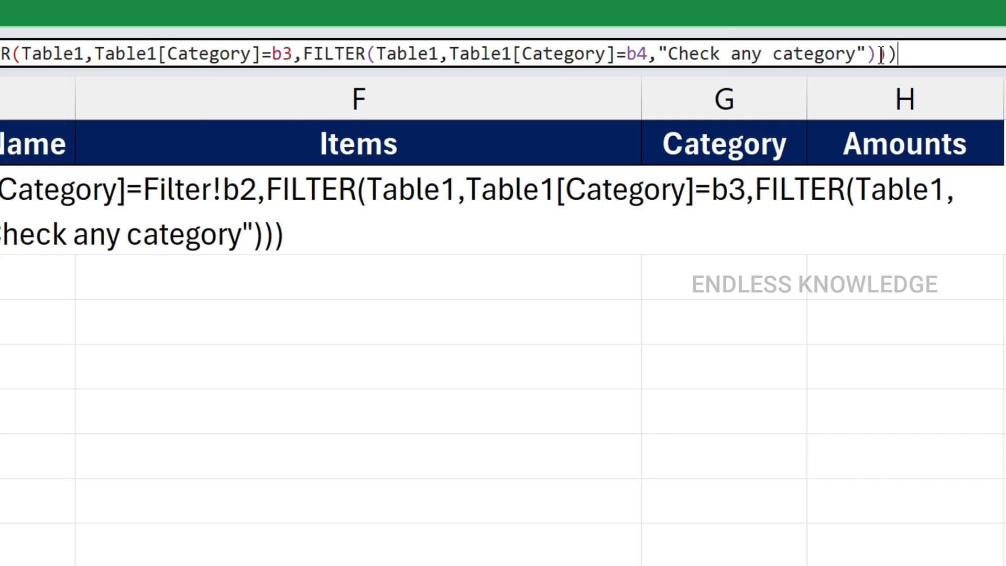
{"action": "key", "text": "Return"}
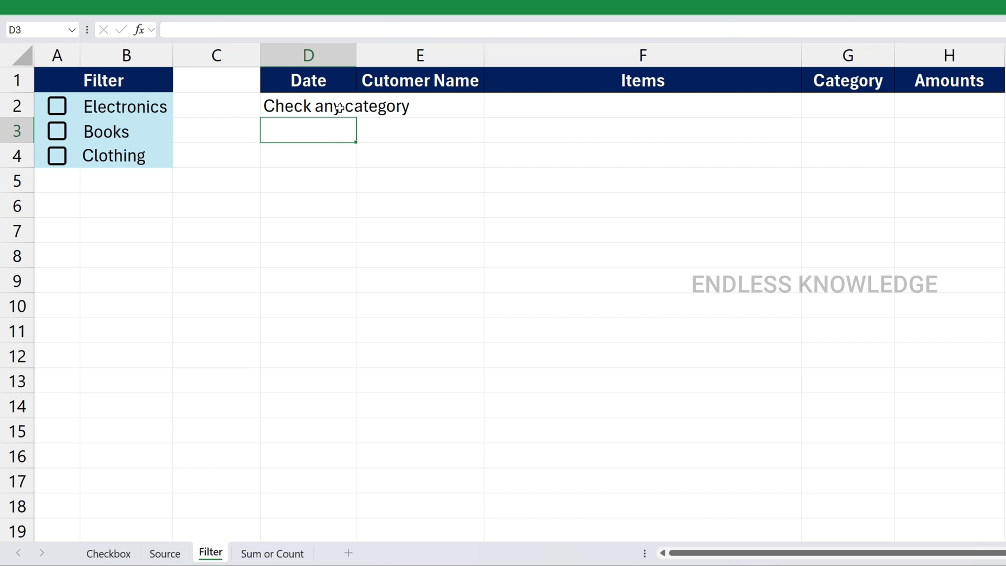
Tick the Electronics checkbox in A2 and inspect the filtered rows from Date to Amounts and the formula in D2.
{"action": "left_click", "coordinate": [58, 108]}
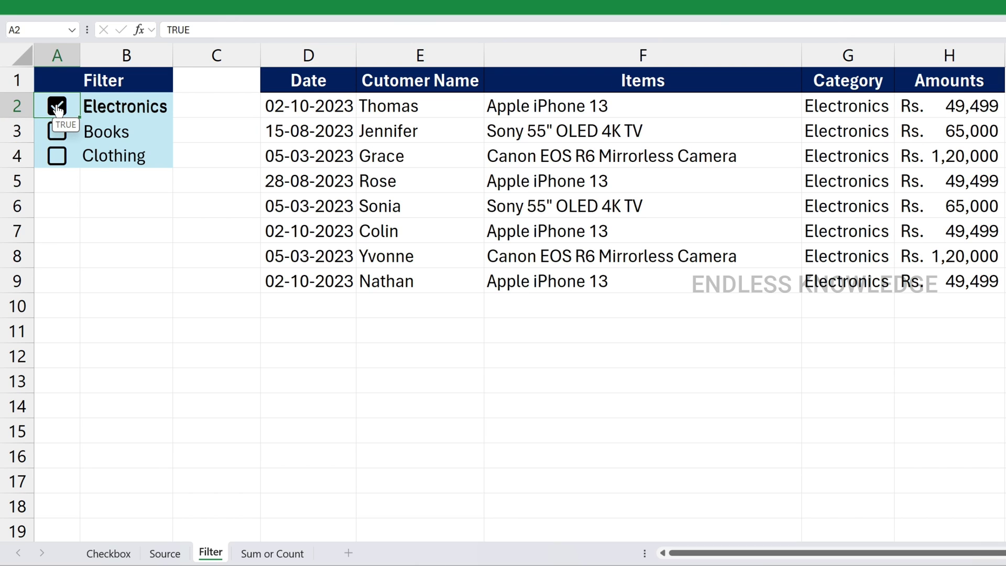
{"action": "left_click_drag", "start_coordinate": [329, 107], "coordinate": [314, 281]}
{"action": "left_click_drag", "start_coordinate": [950, 109], "coordinate": [942, 200]}
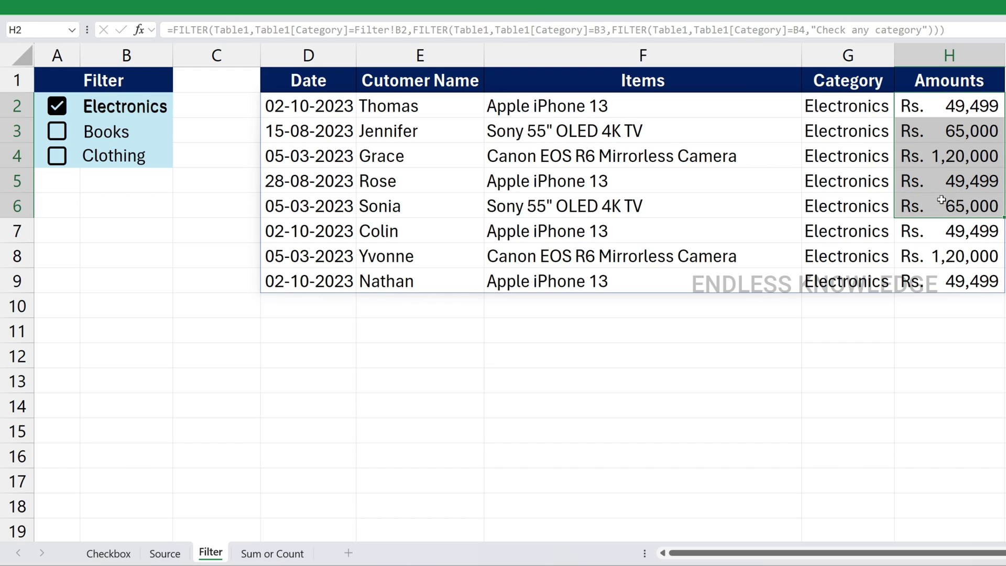
{"action": "left_click", "coordinate": [943, 109]}
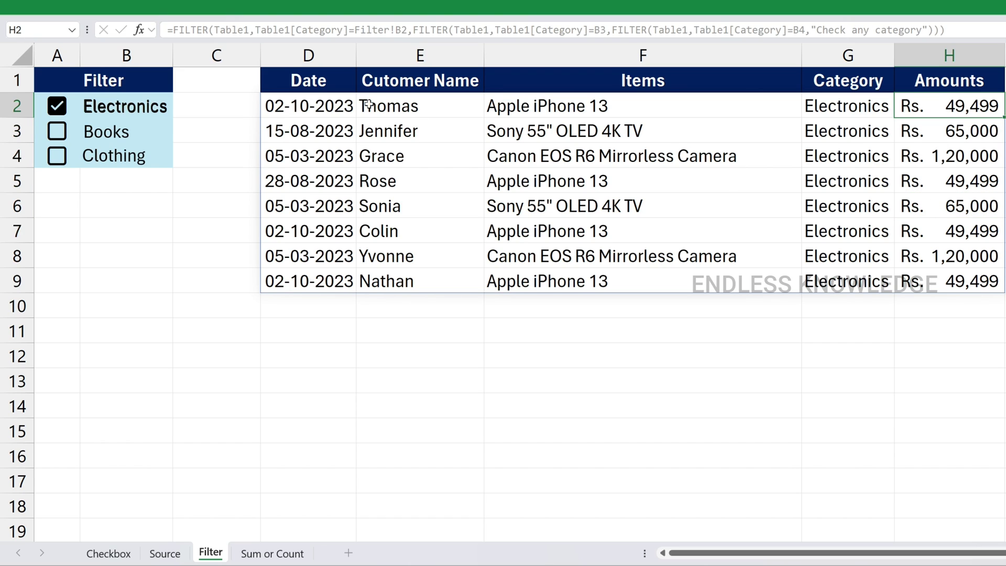
{"action": "left_click", "coordinate": [329, 103]}
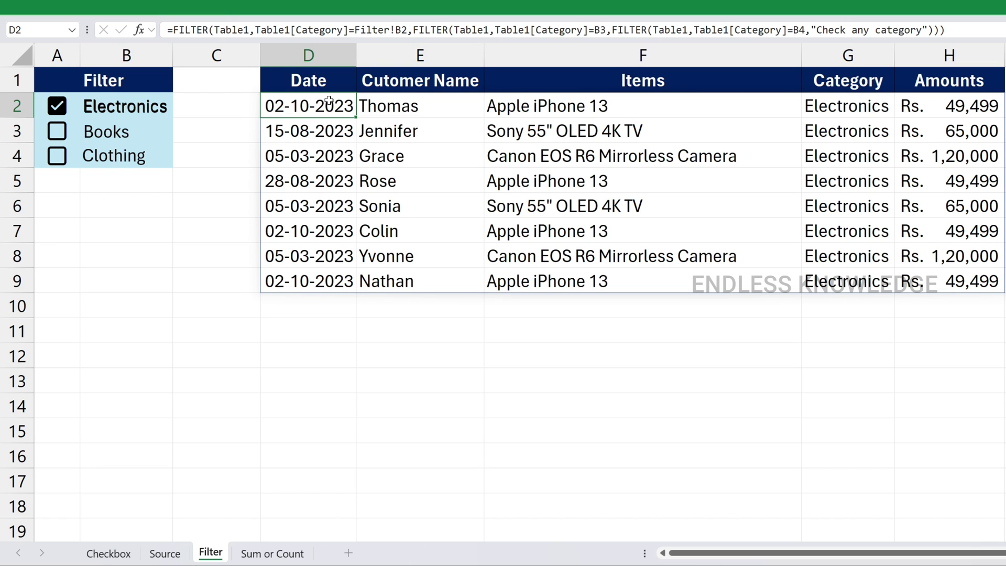
Untick Electronics and test the filter by ticking and unticking Books and Clothing one after the other.
{"action": "left_click", "coordinate": [57, 107]}
{"action": "left_click", "coordinate": [55, 132]}
{"action": "left_click", "coordinate": [55, 135]}
{"action": "left_click", "coordinate": [57, 155]}
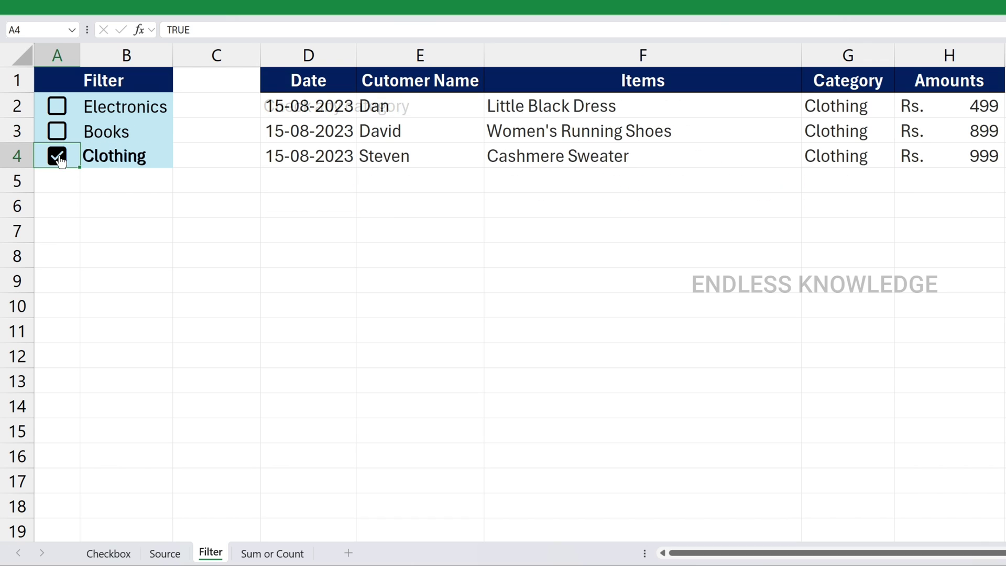
{"action": "left_click", "coordinate": [56, 156]}
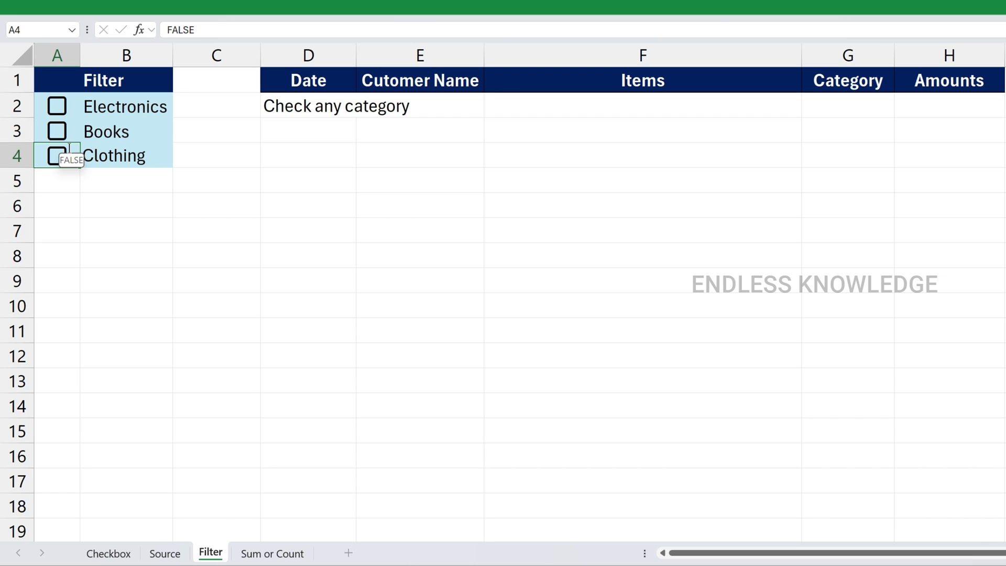
Test the filter with Books and Clothing ticked together, with Clothing alone and with Books alone.
{"action": "left_click", "coordinate": [56, 131]}
{"action": "left_click", "coordinate": [55, 157]}
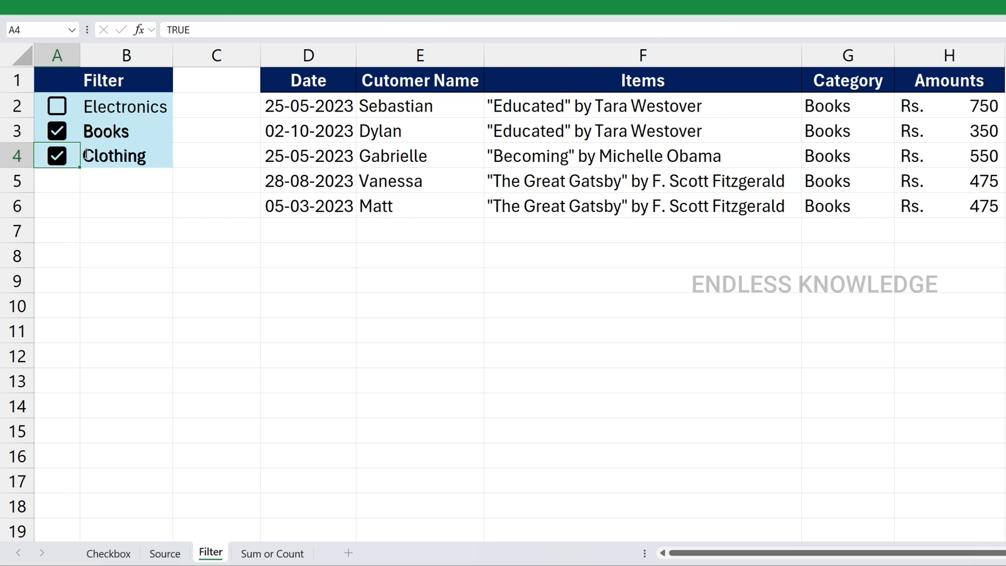
{"action": "left_click", "coordinate": [57, 133]}
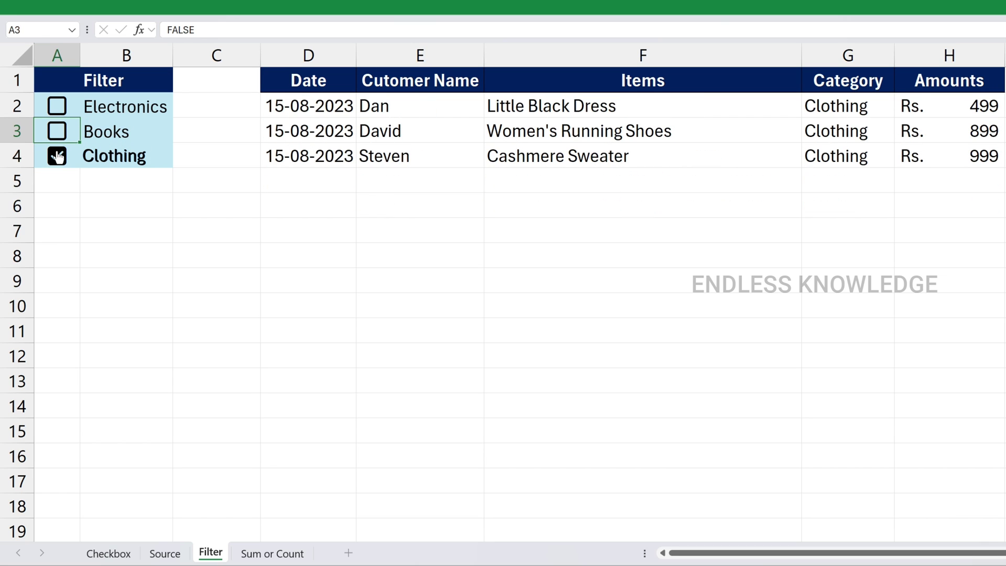
{"action": "left_click", "coordinate": [57, 155]}
{"action": "left_click", "coordinate": [56, 132]}
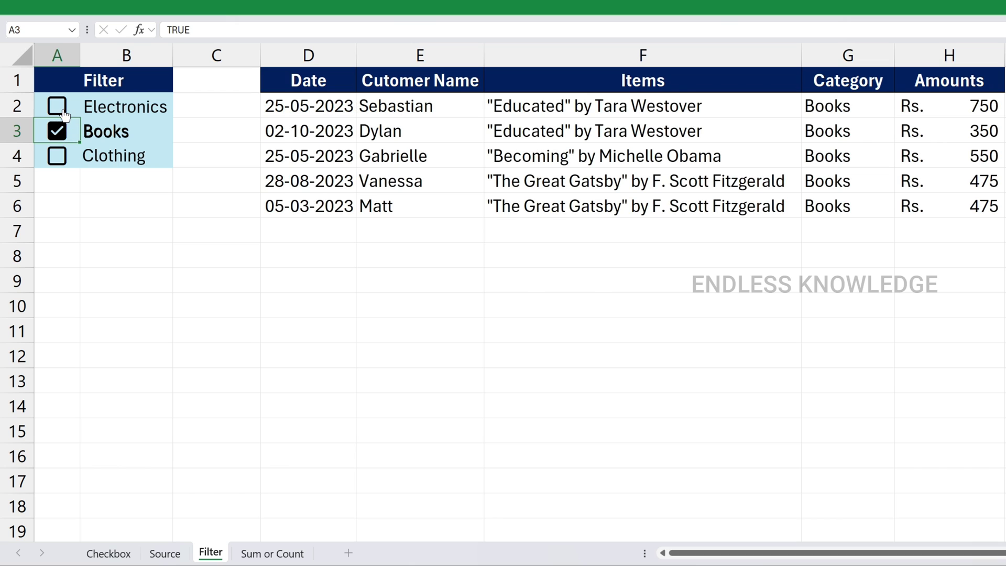
Switch the filter from Books to Electronics and toggle the Electronics, Books and Clothing checkboxes in turn.
{"action": "left_click", "coordinate": [57, 106]}
{"action": "left_click", "coordinate": [57, 131]}
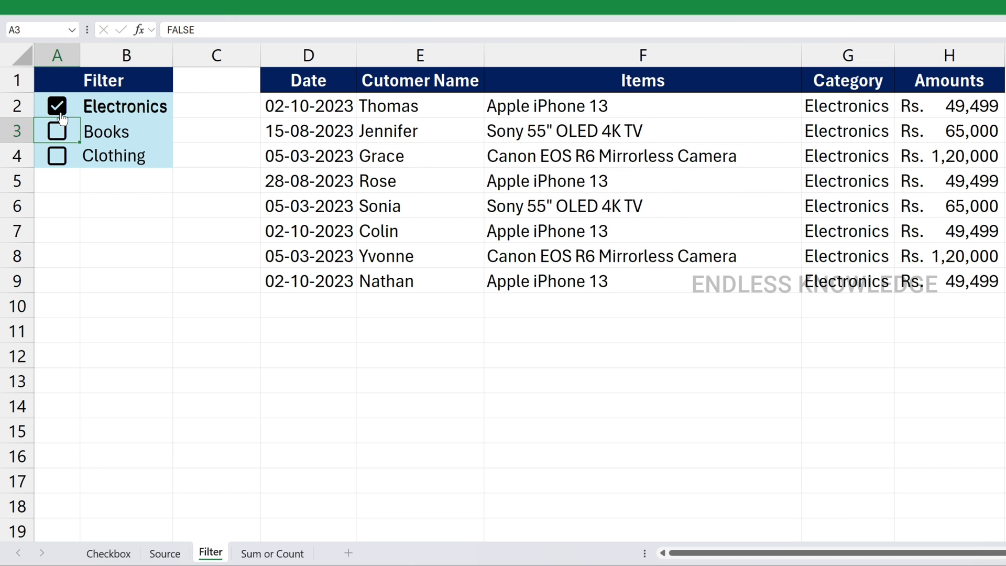
{"action": "left_click", "coordinate": [57, 106]}
{"action": "left_click", "coordinate": [56, 132]}
{"action": "left_click", "coordinate": [57, 156]}
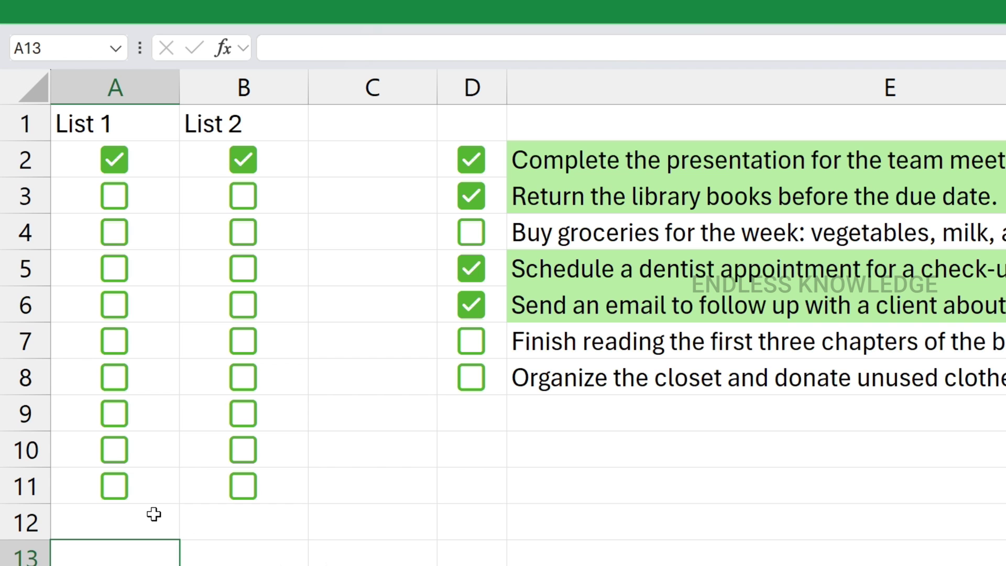
Tick the A3 checkbox under List 1 and enter =SUM(A2:A11) in cell A12.
{"action": "left_click", "coordinate": [154, 526]}
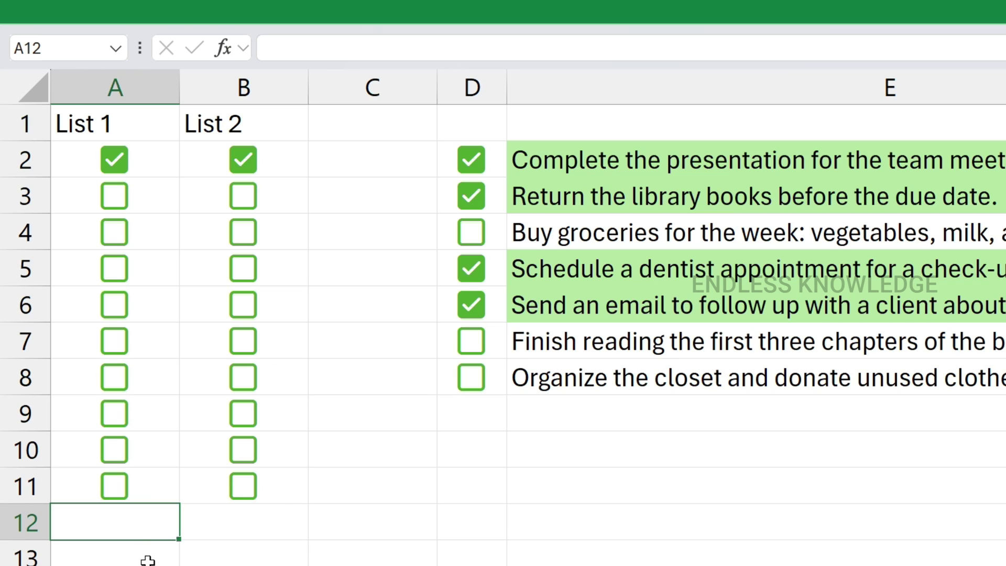
{"action": "left_click", "coordinate": [113, 198]}
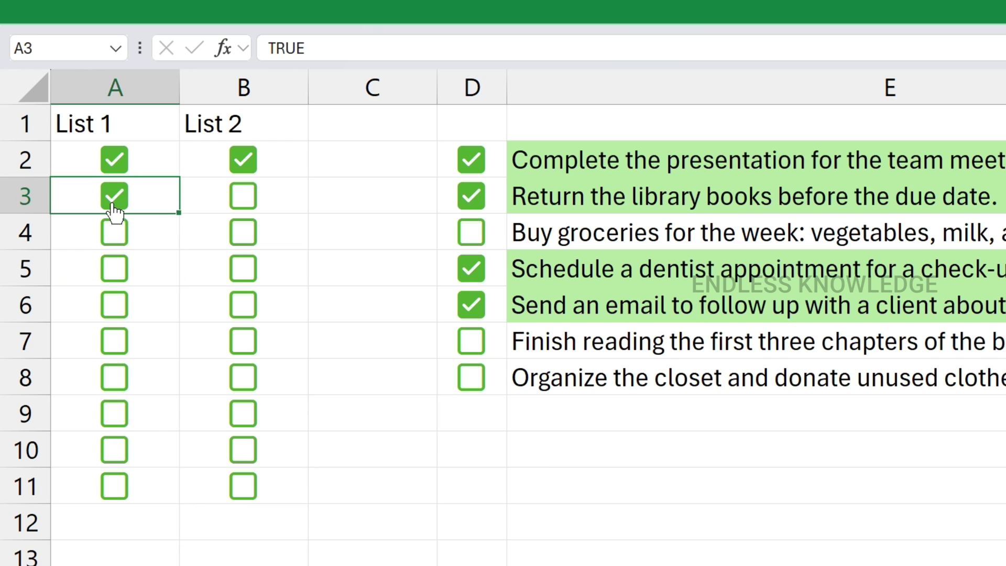
{"action": "left_click", "coordinate": [119, 524]}
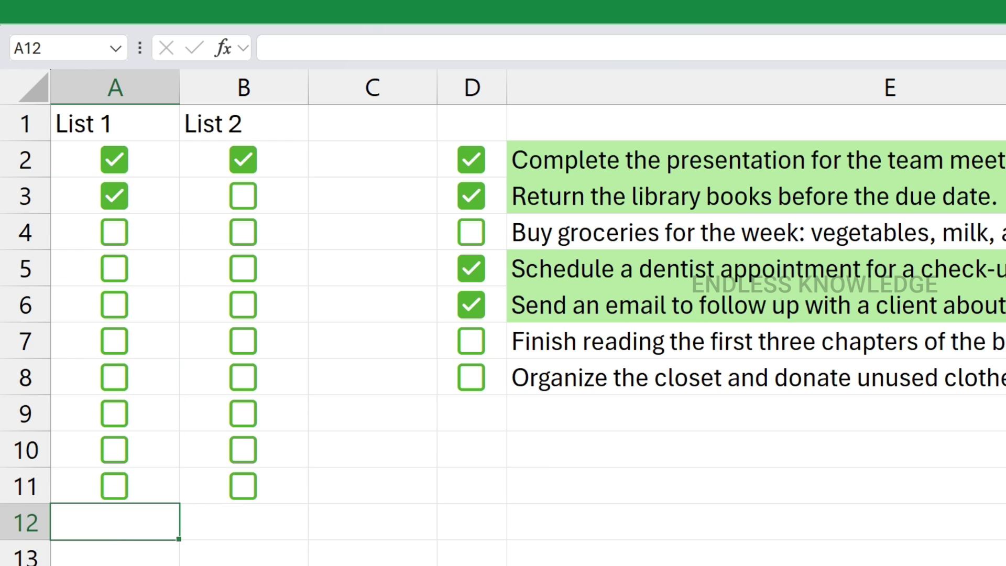
{"action": "type", "text": "=sum"}
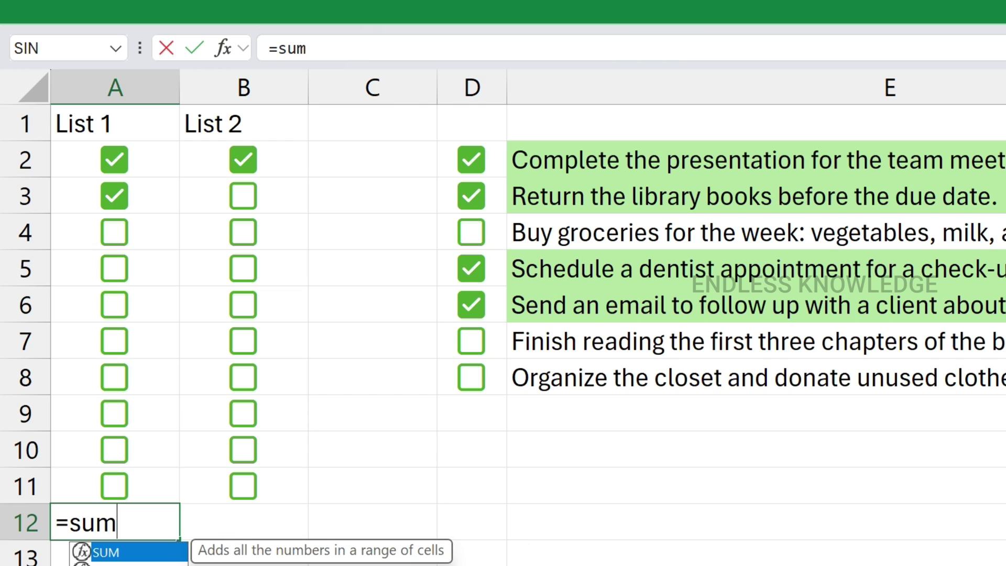
{"action": "key", "text": "Tab"}
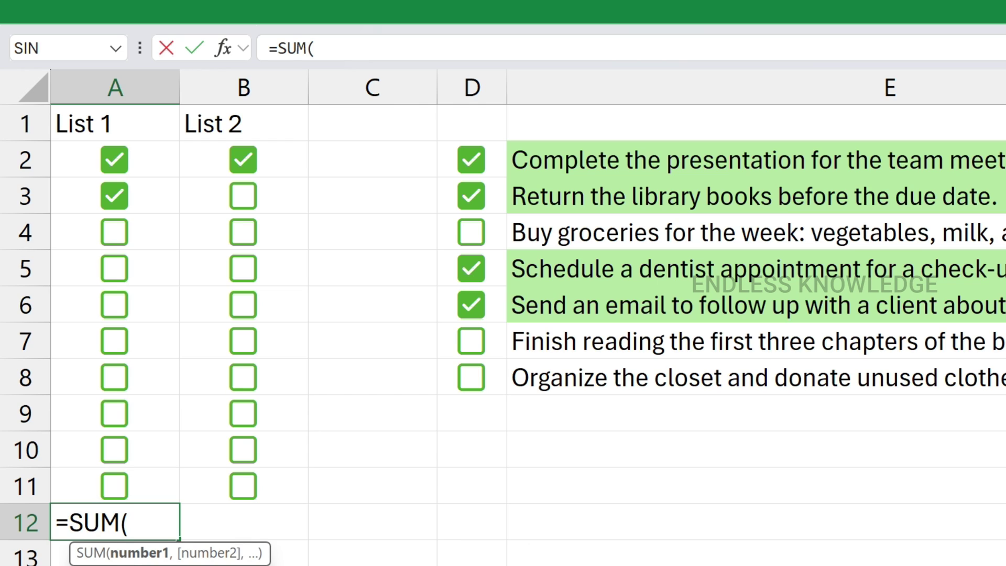
{"action": "left_click_drag", "start_coordinate": [162, 164], "coordinate": [160, 487]}
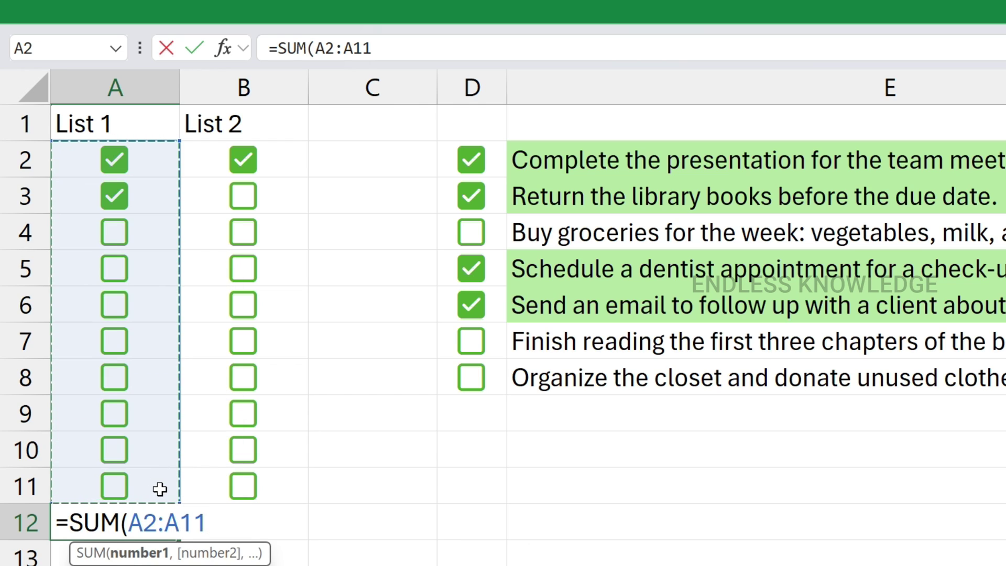
{"action": "type", "text": ")"}
{"action": "key", "text": "Return"}
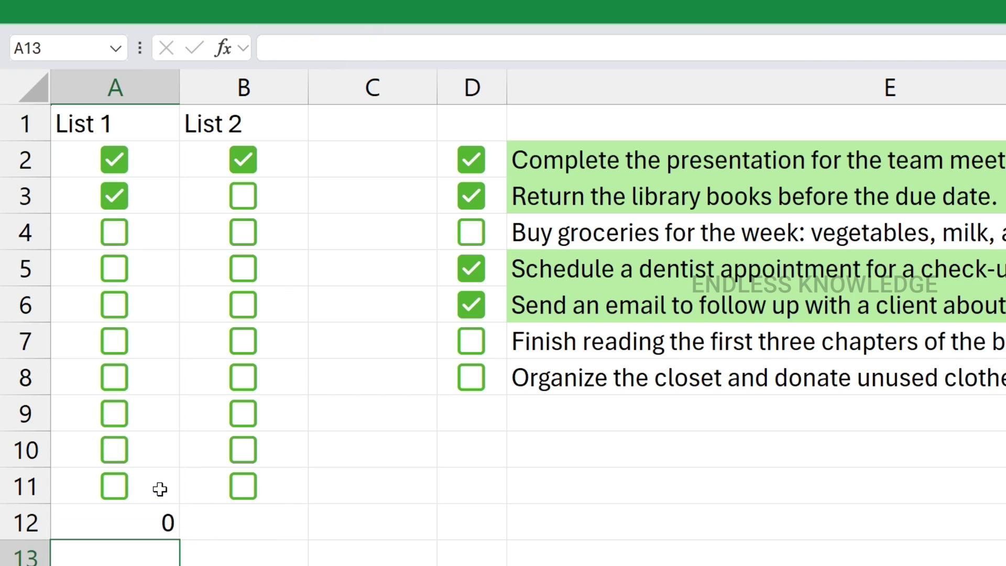
Change the formula in A12 to =SUM(A2:A11*1) so that it adds up the ticked checkboxes.
{"action": "double_click", "coordinate": [157, 521]}
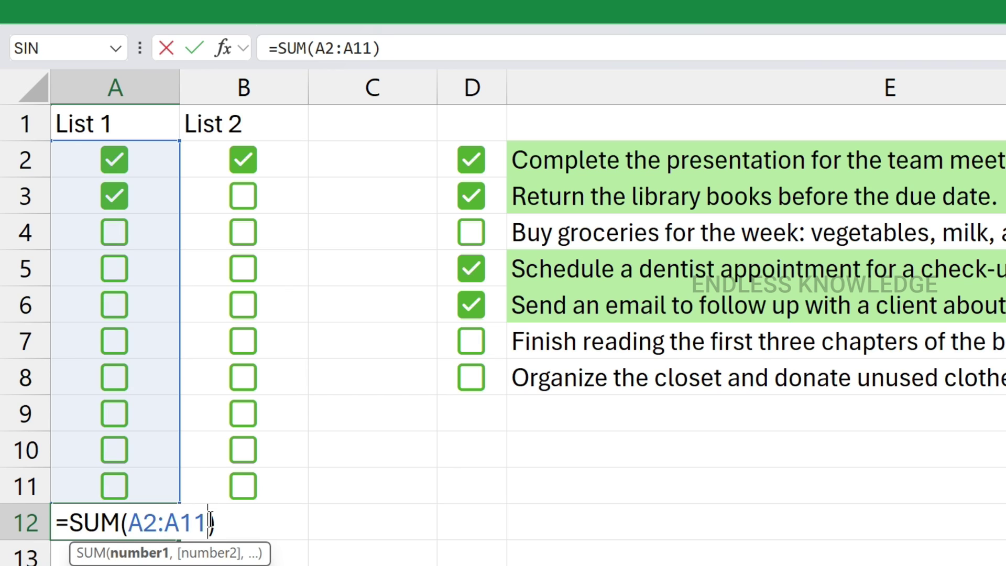
{"action": "type", "text": "*1"}
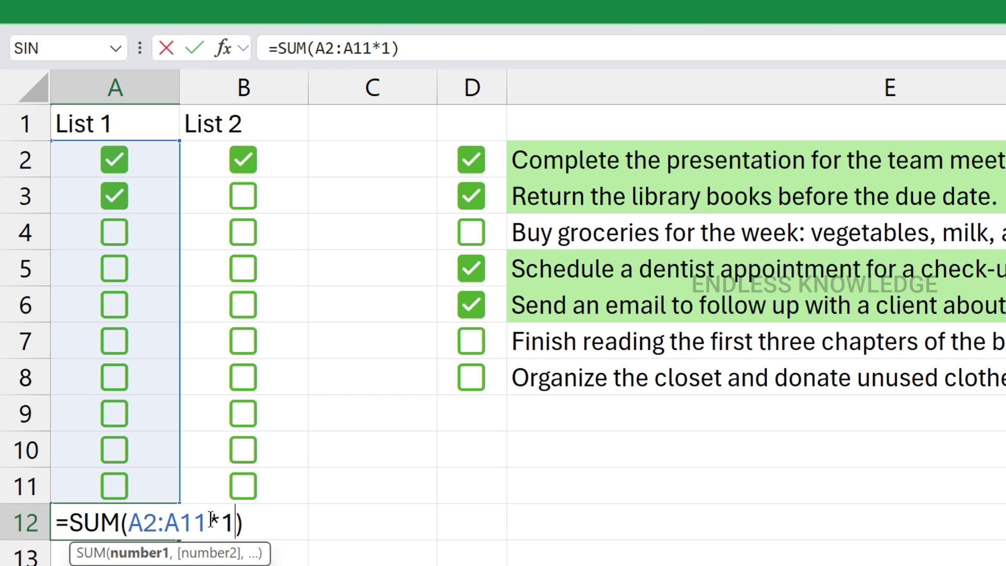
{"action": "key", "text": "Return"}
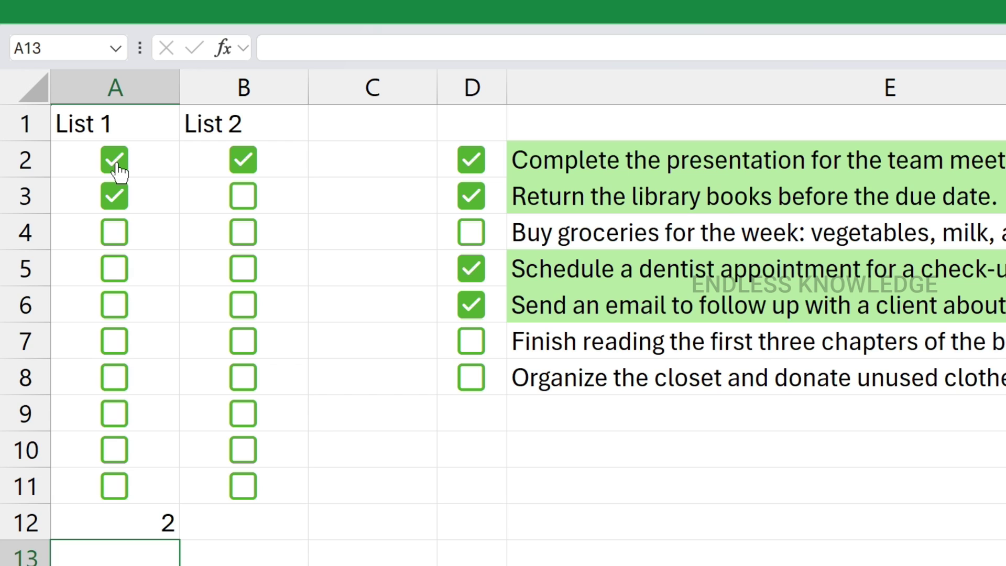
Tick the List 1 checkboxes in A4, A5 and A6 to test the SUM formula.
{"action": "left_click", "coordinate": [116, 232]}
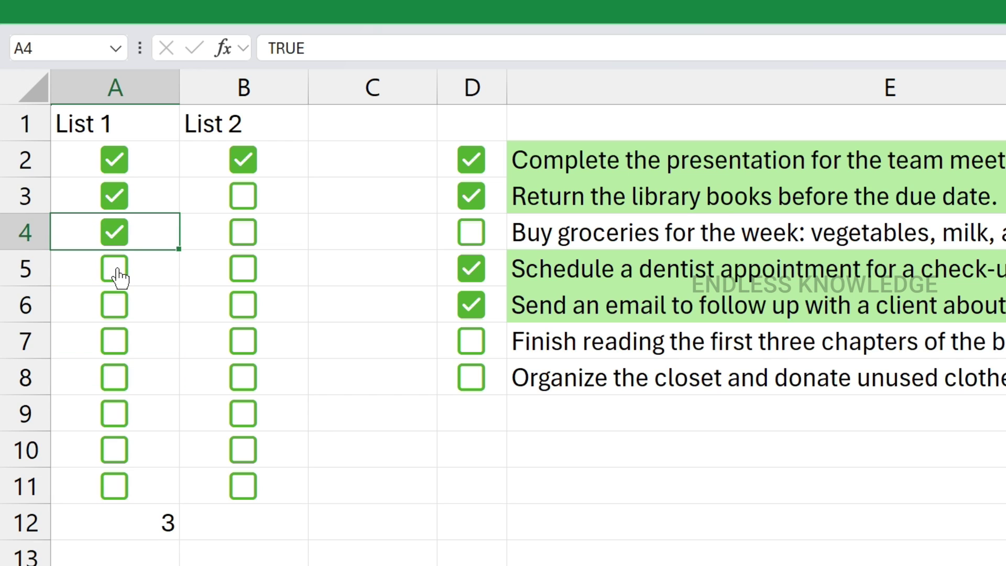
{"action": "left_click", "coordinate": [116, 270]}
{"action": "left_click", "coordinate": [117, 313]}
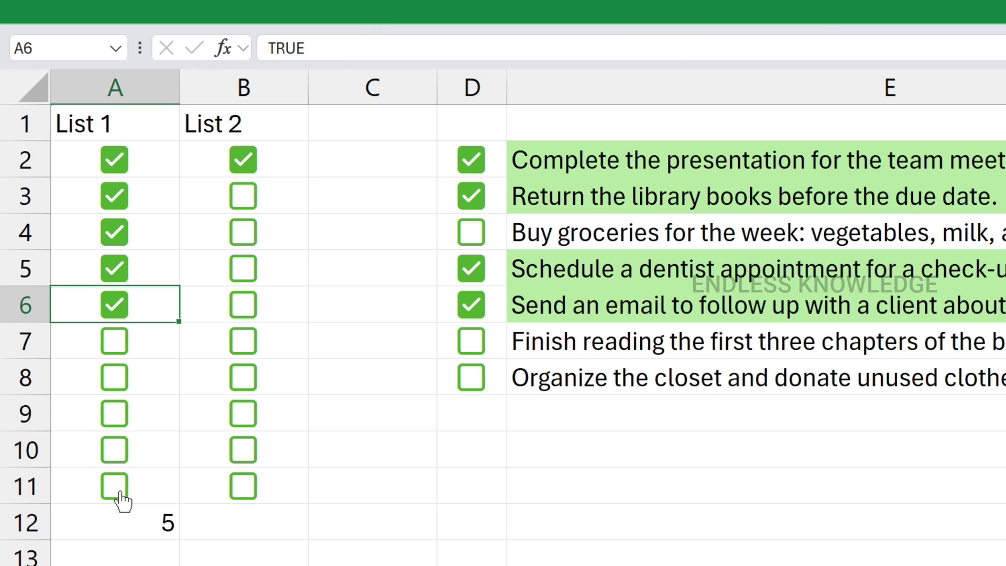
Enter =COUNTIF(B2:B11,TRUE) in cell B12 to count the ticked checkboxes under List 2.
{"action": "left_click", "coordinate": [251, 526]}
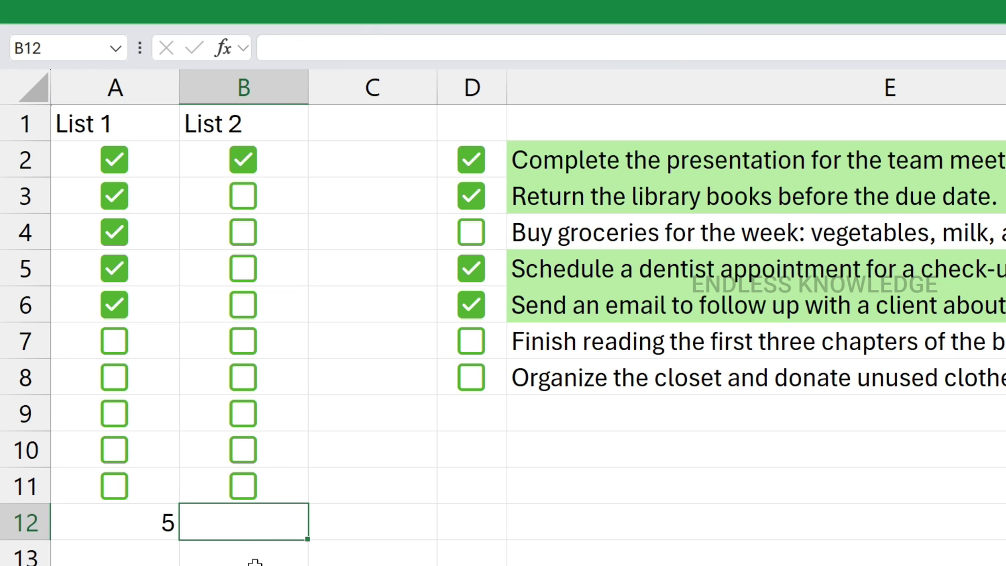
{"action": "type", "text": "=count"}
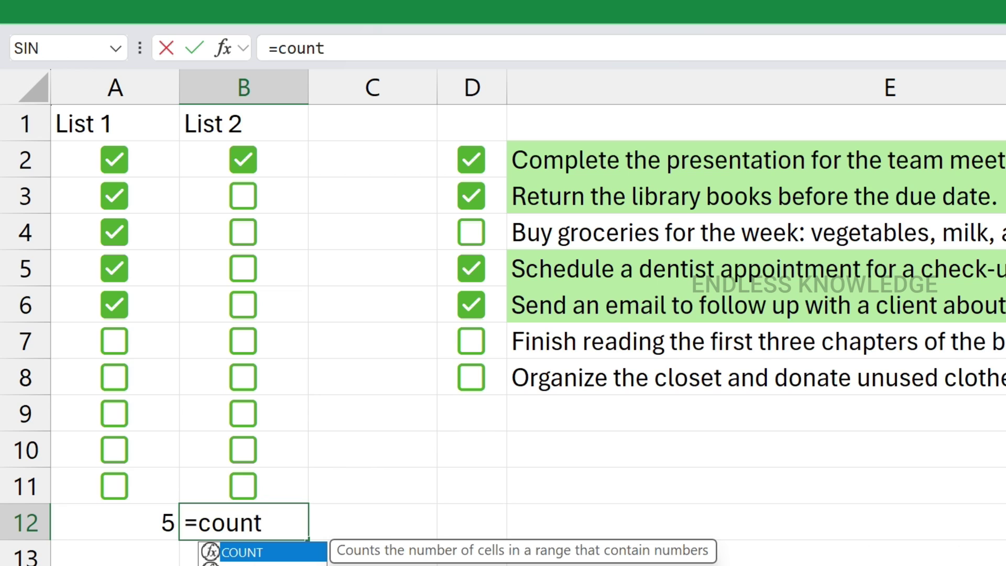
{"action": "type", "text": "if"}
{"action": "key", "text": "Tab"}
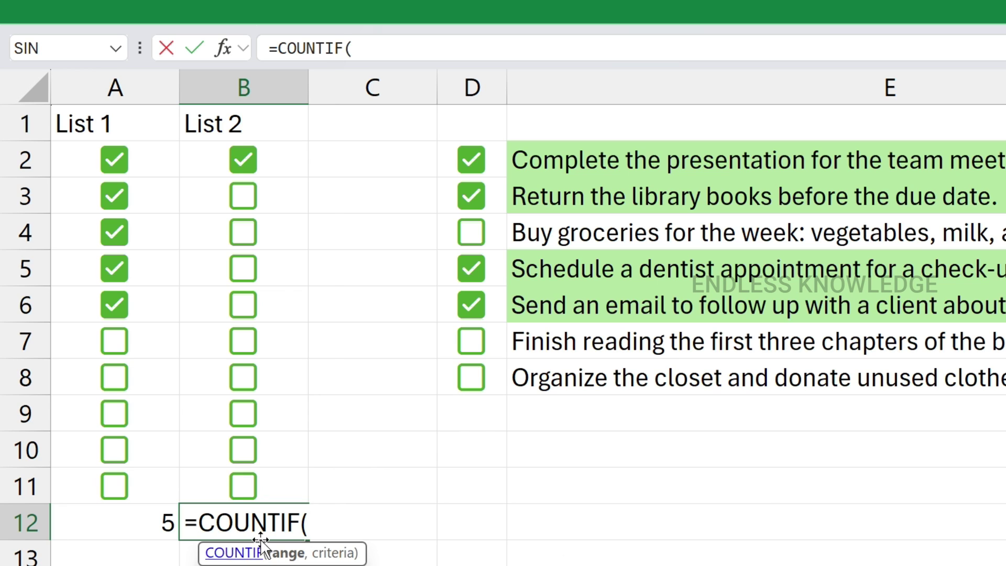
{"action": "left_click_drag", "start_coordinate": [262, 158], "coordinate": [281, 486]}
{"action": "type", "text": ","}
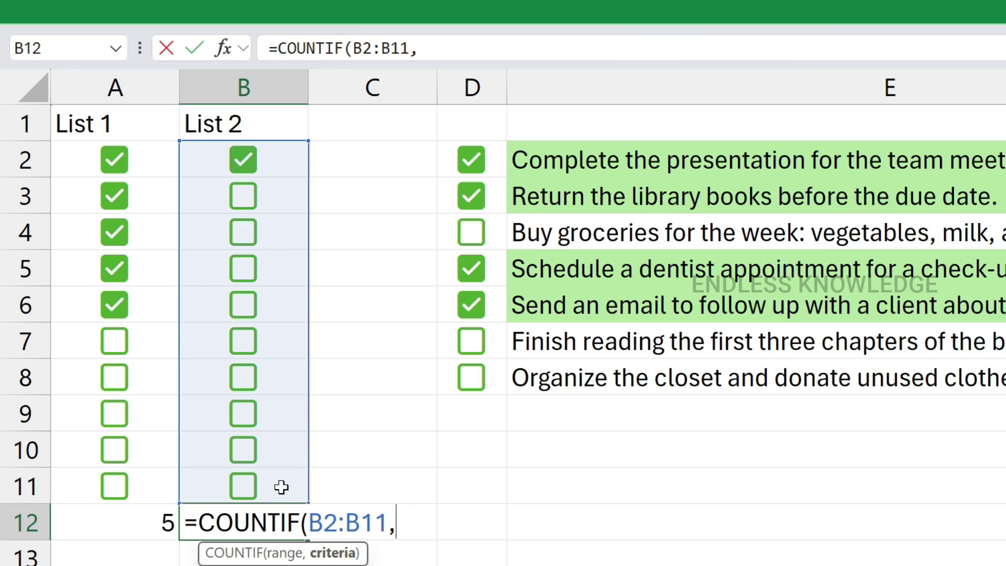
{"action": "type", "text": "true"}
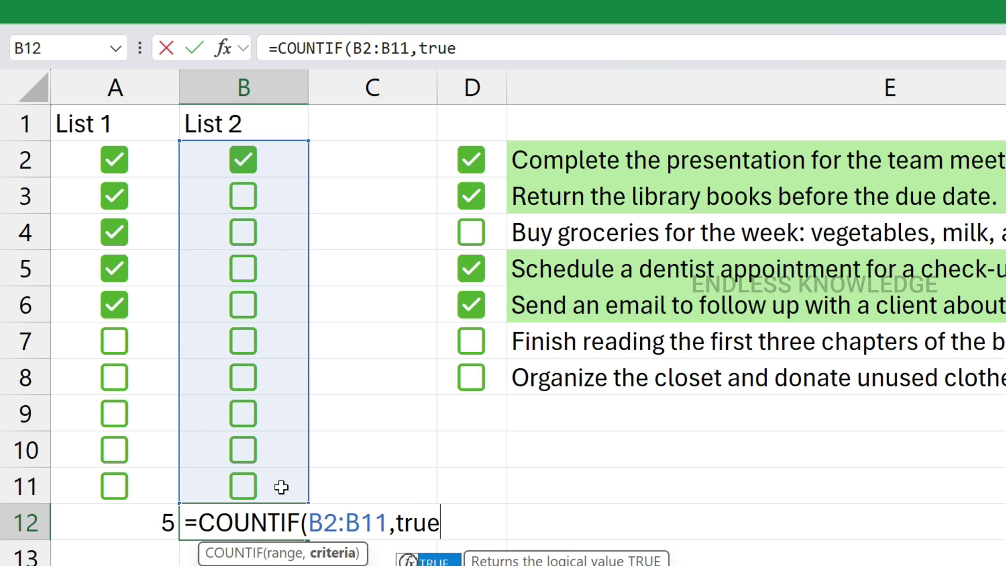
{"action": "type", "text": ")"}
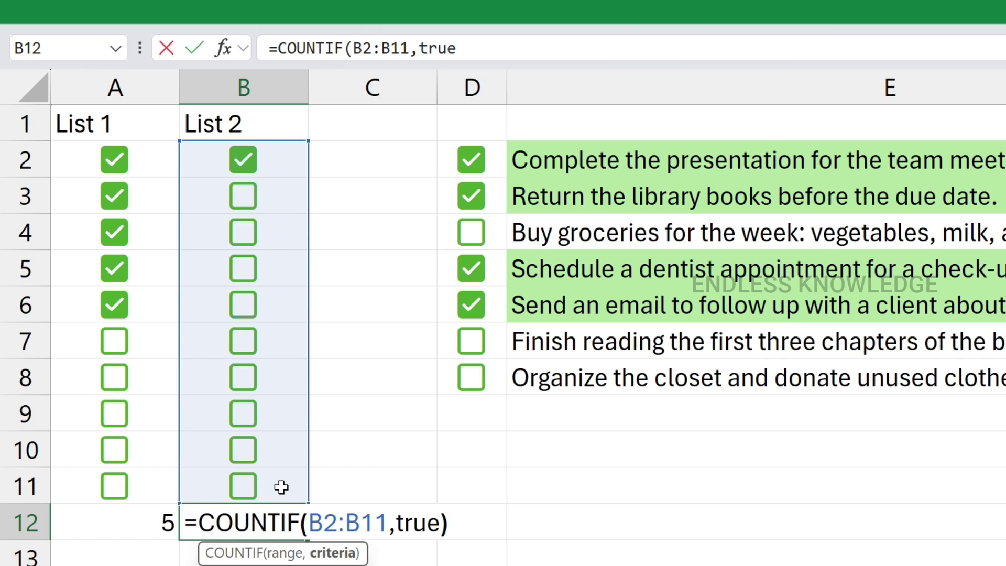
{"action": "key", "text": "Return"}
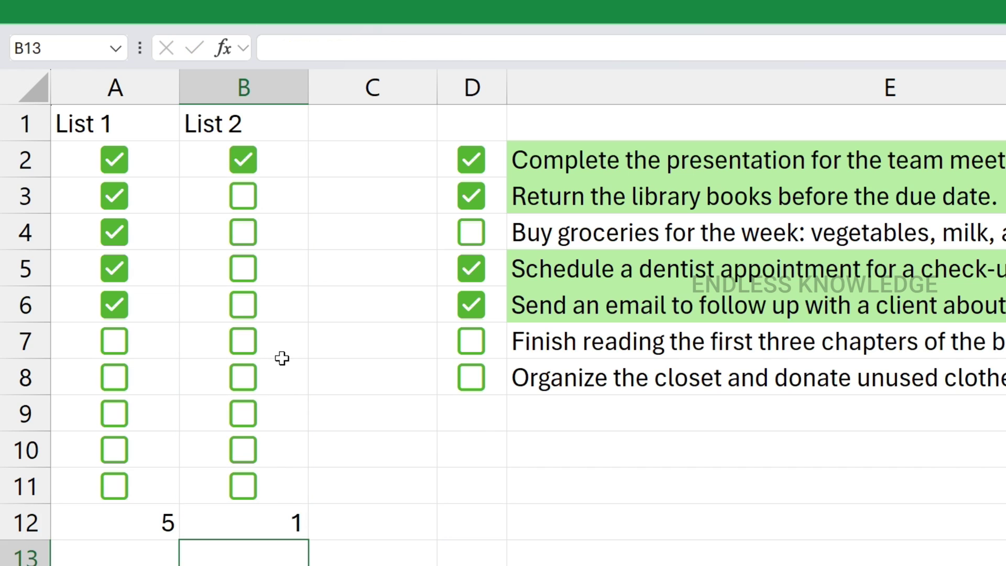
Tick the List 2 checkboxes in B7, B9, B10 and B11 to test the COUNTIF formula.
{"action": "left_click", "coordinate": [250, 343]}
{"action": "left_click", "coordinate": [243, 416]}
{"action": "left_click", "coordinate": [246, 453]}
{"action": "left_click", "coordinate": [246, 488]}
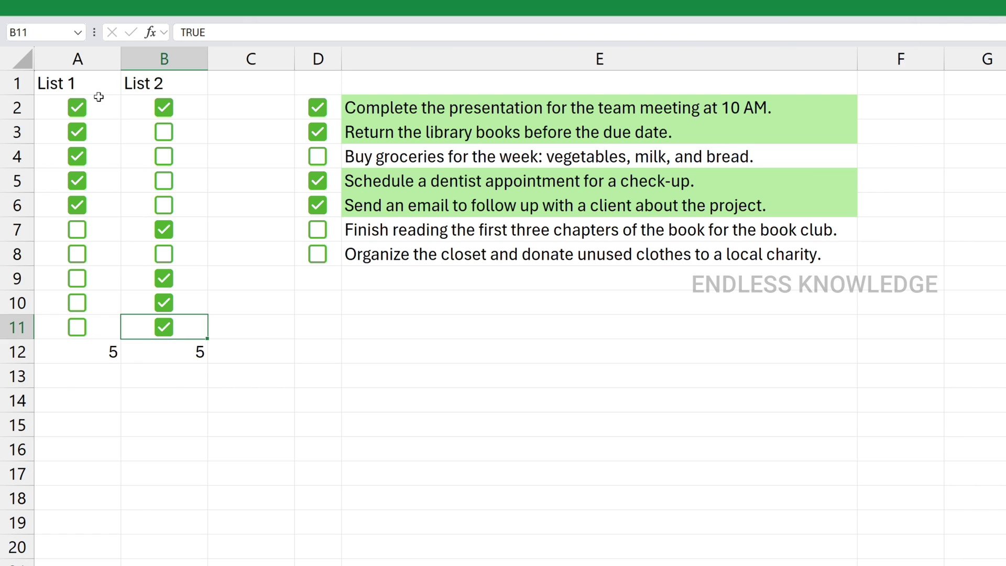
Demonstrate deleting all the checkboxes in A2:B11, and restore them with their ticks.
{"action": "left_click_drag", "start_coordinate": [99, 105], "coordinate": [194, 323]}
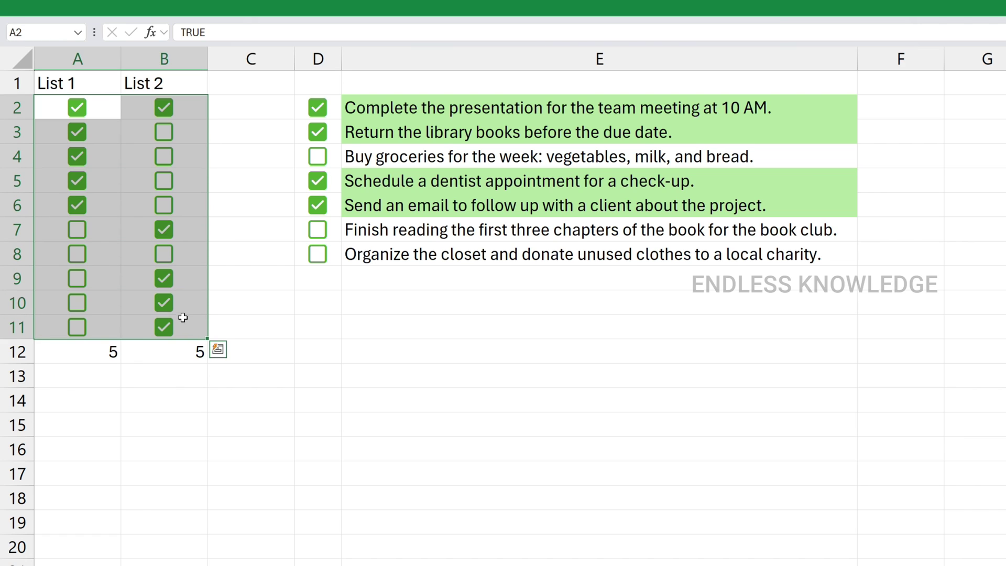
{"action": "key", "text": "Delete"}
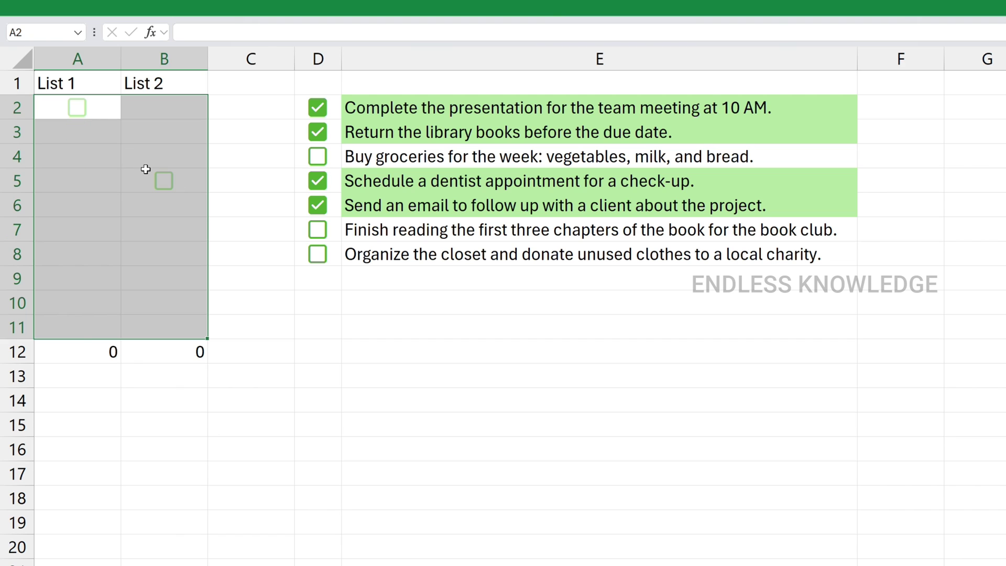
{"action": "key", "text": "ctrl+v"}
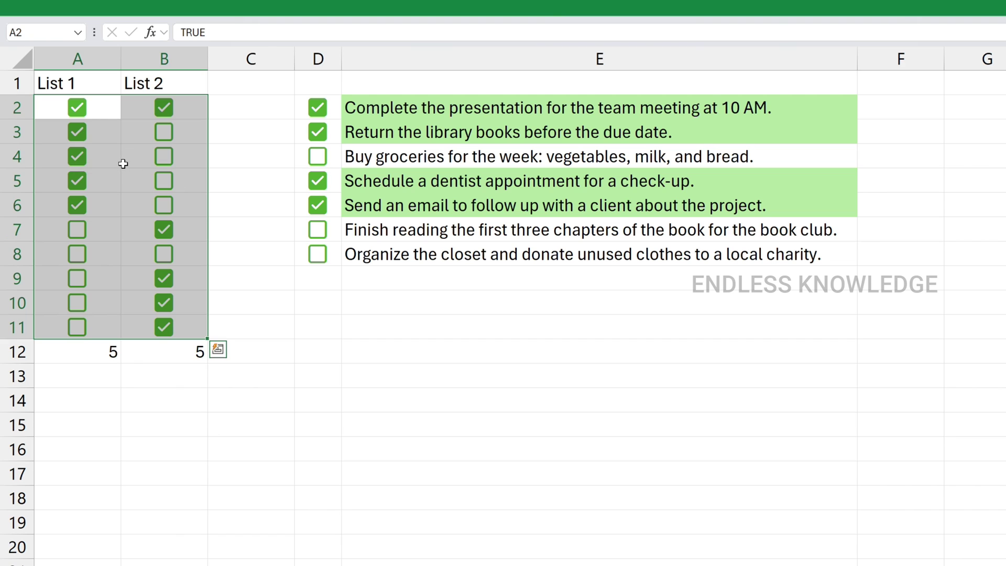
Try clearing only the formats from the checkbox cells A2:B11, and undo the clearing.
{"action": "left_click", "coordinate": [431, 8]}
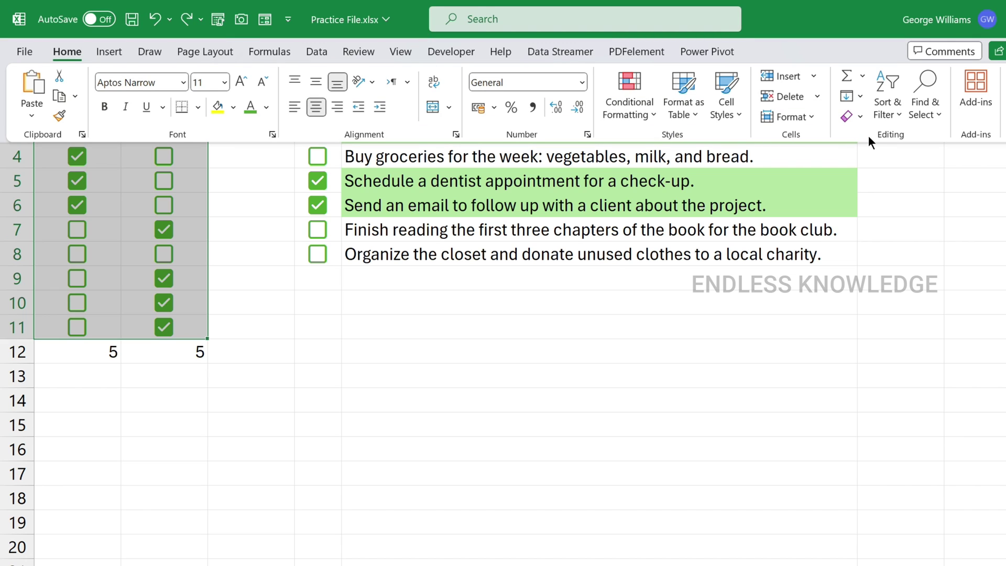
{"action": "left_click", "coordinate": [846, 116]}
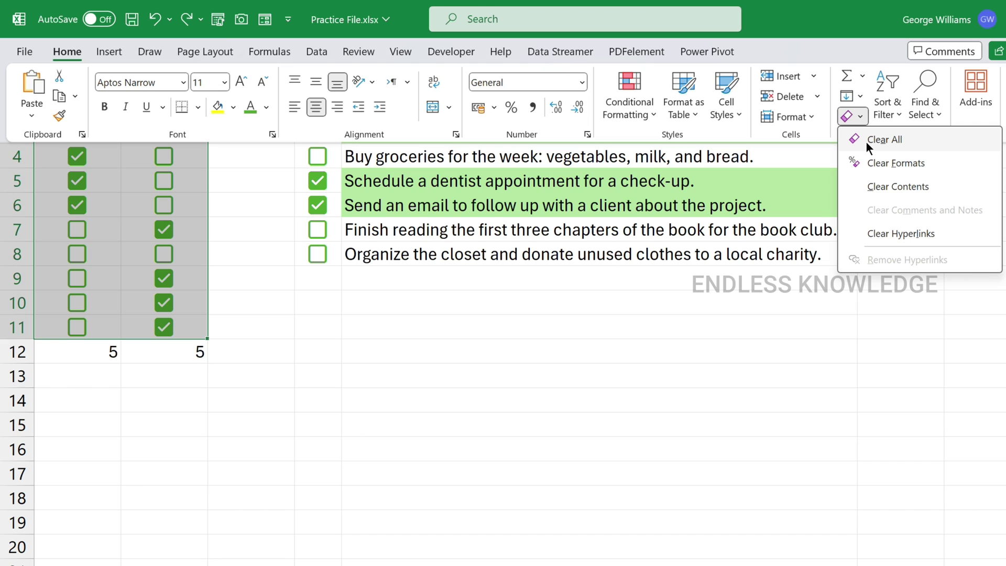
{"action": "left_click", "coordinate": [870, 162]}
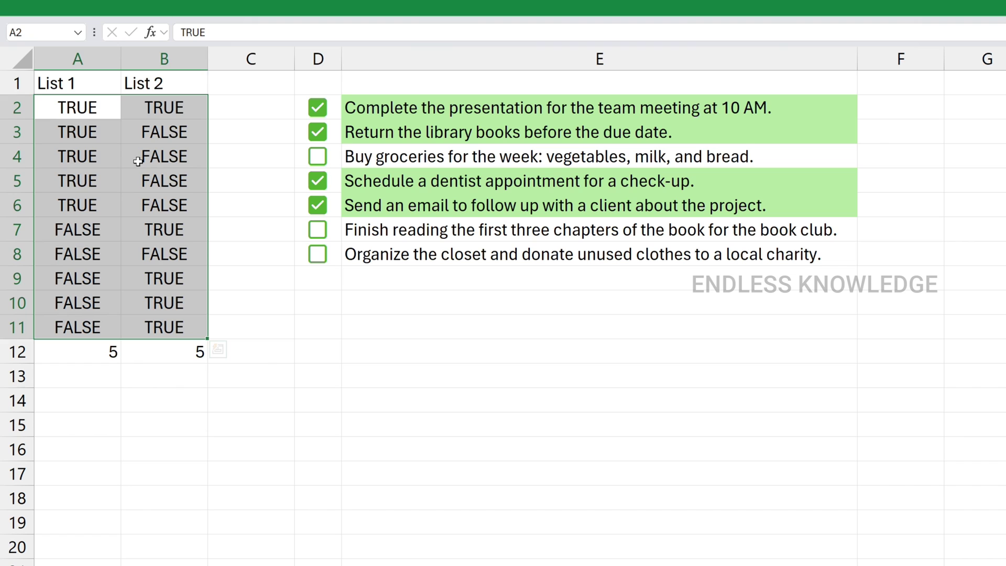
{"action": "key", "text": "ctrl+z"}
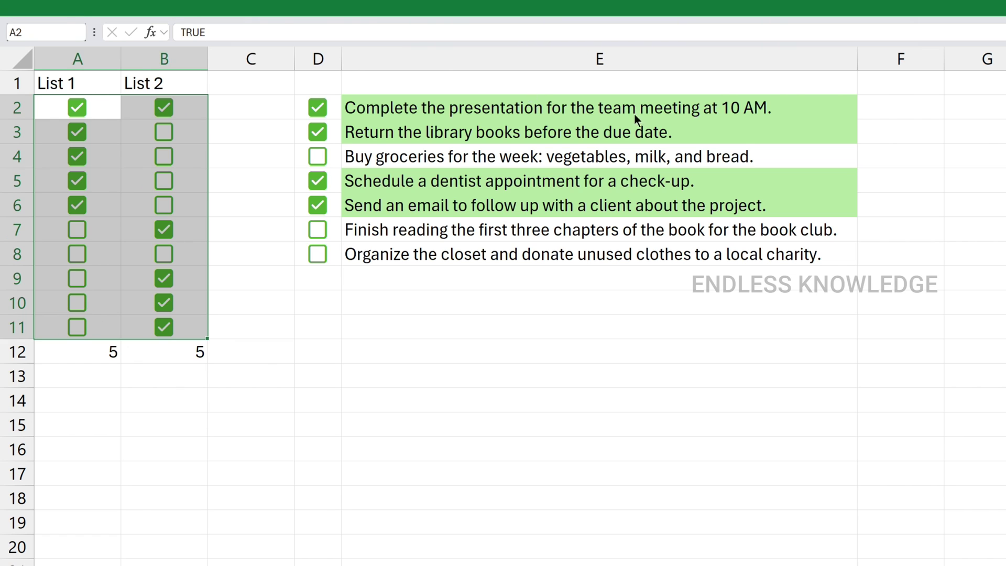
Remove the checkboxes in A2:B11 completely, clearing both their contents and formats with Clear All.
{"action": "left_click", "coordinate": [857, 121]}
{"action": "left_click", "coordinate": [866, 140]}
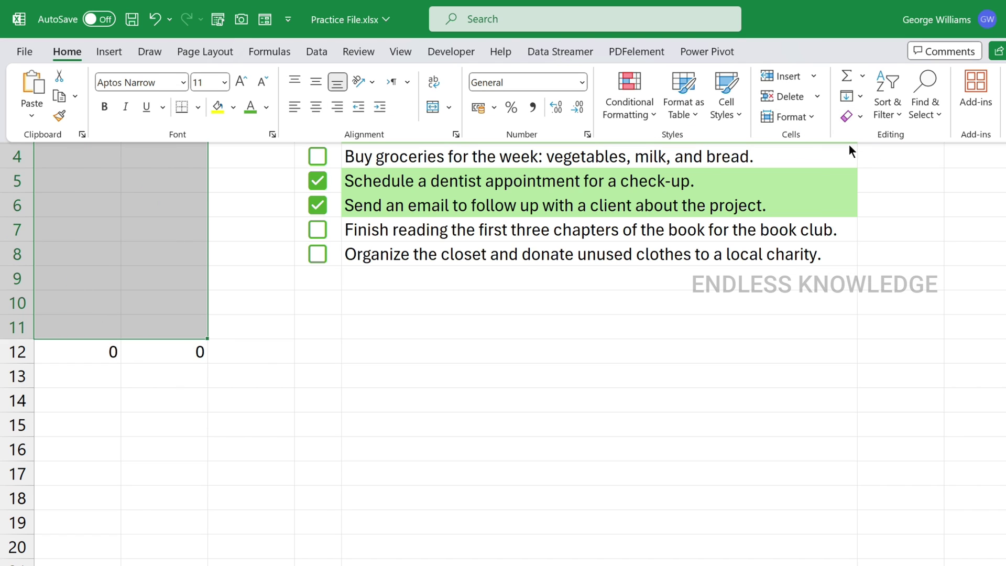
{"action": "left_click", "coordinate": [94, 196]}
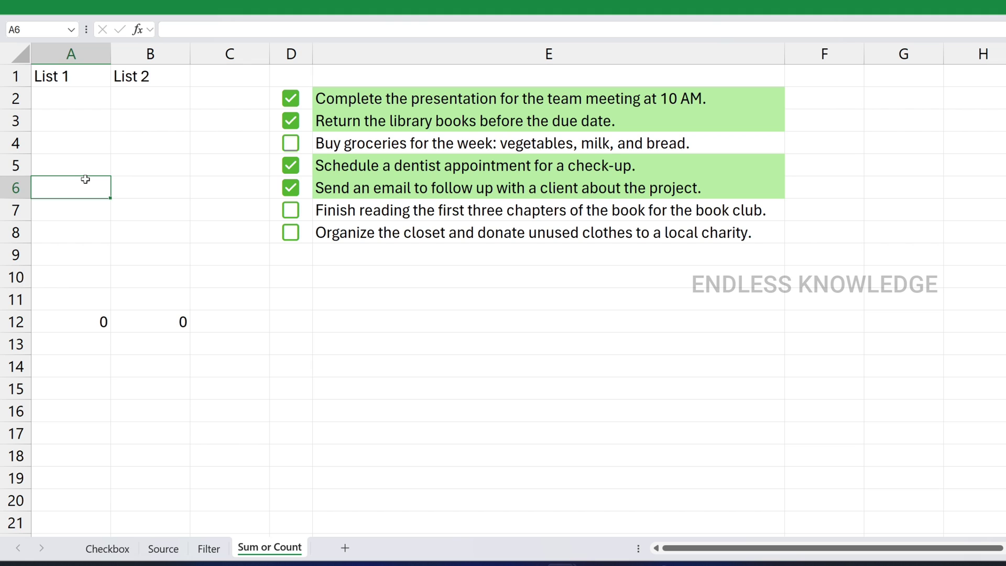
View the Microsoft 365 account page and examine the Microsoft 365 Insider options for changing the update channel.
{"action": "left_click", "coordinate": [104, 3]}
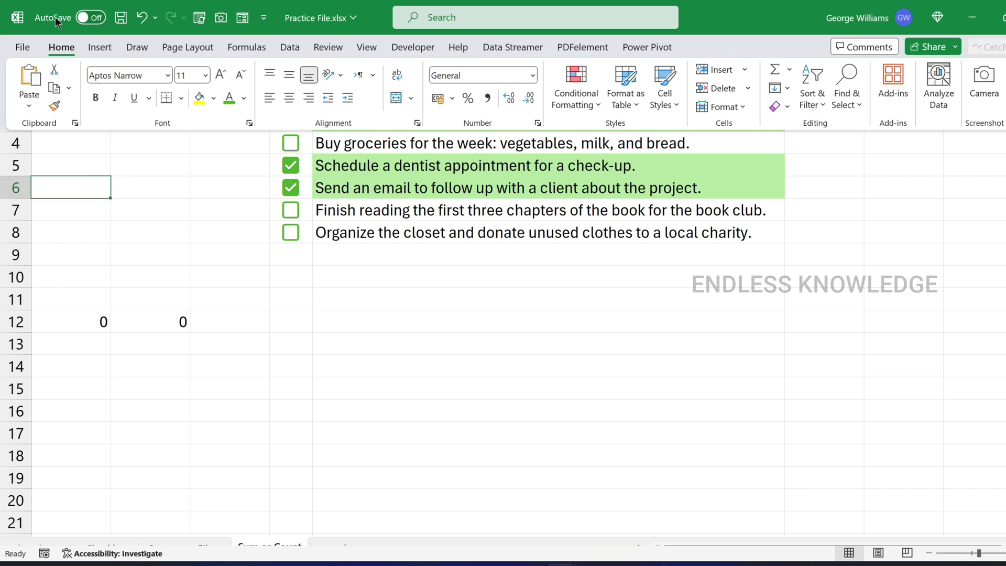
{"action": "left_click", "coordinate": [22, 47]}
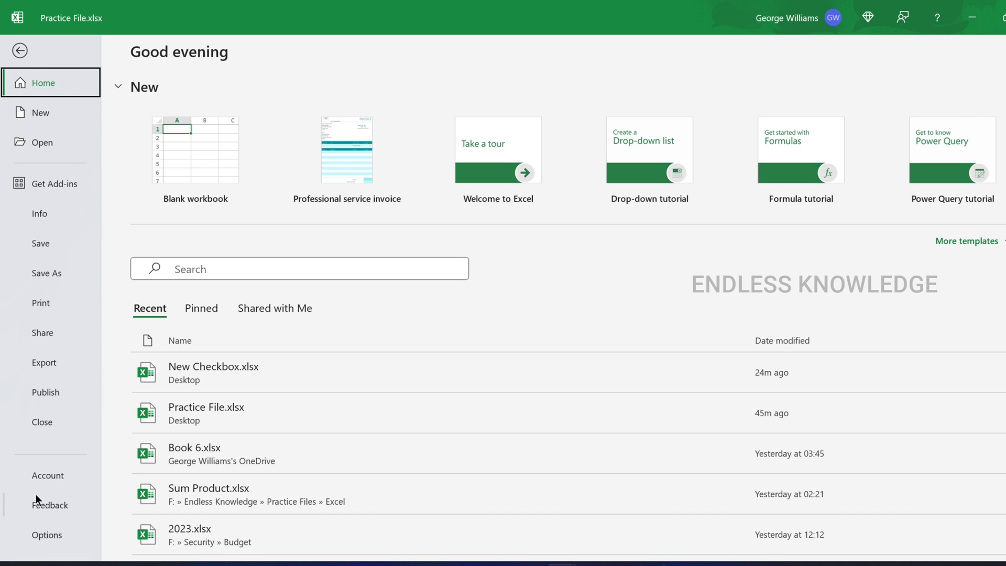
{"action": "left_click", "coordinate": [46, 476]}
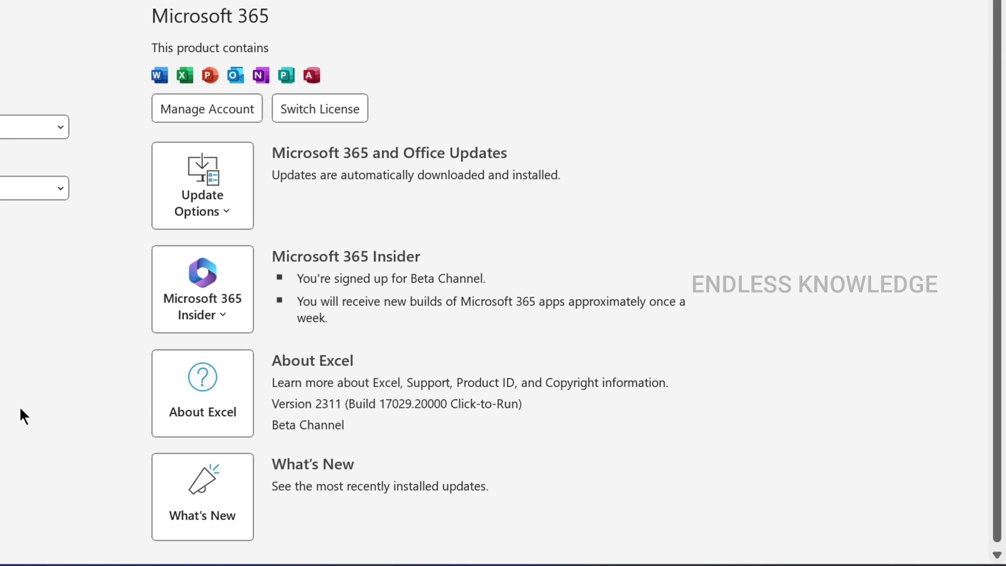
{"action": "left_click", "coordinate": [227, 317]}
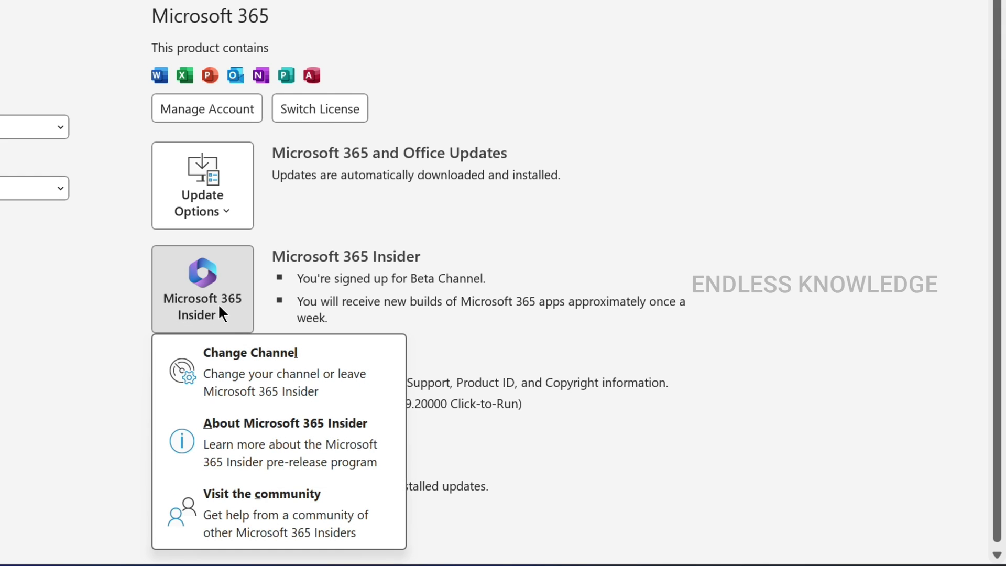
{"action": "key", "text": "Escape"}
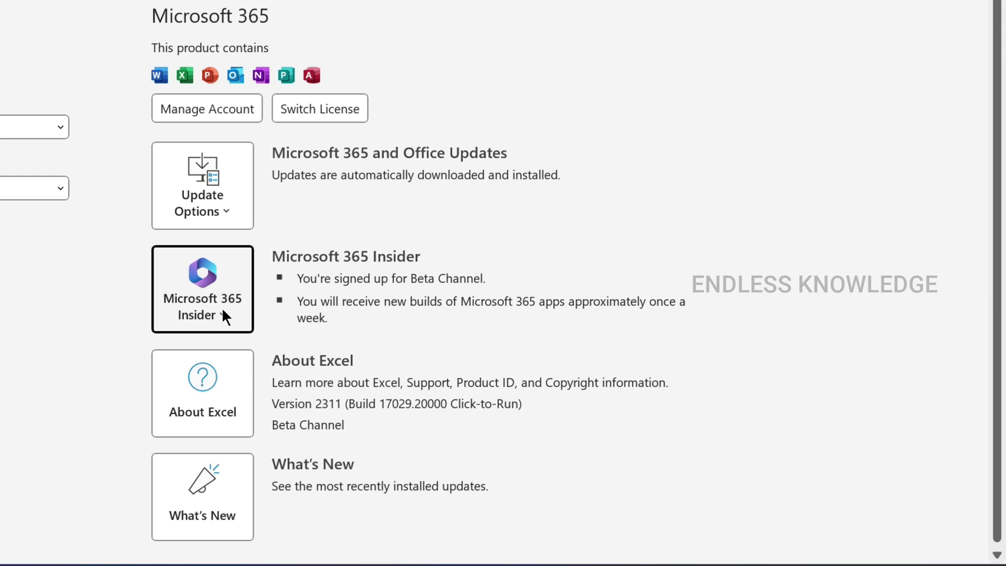